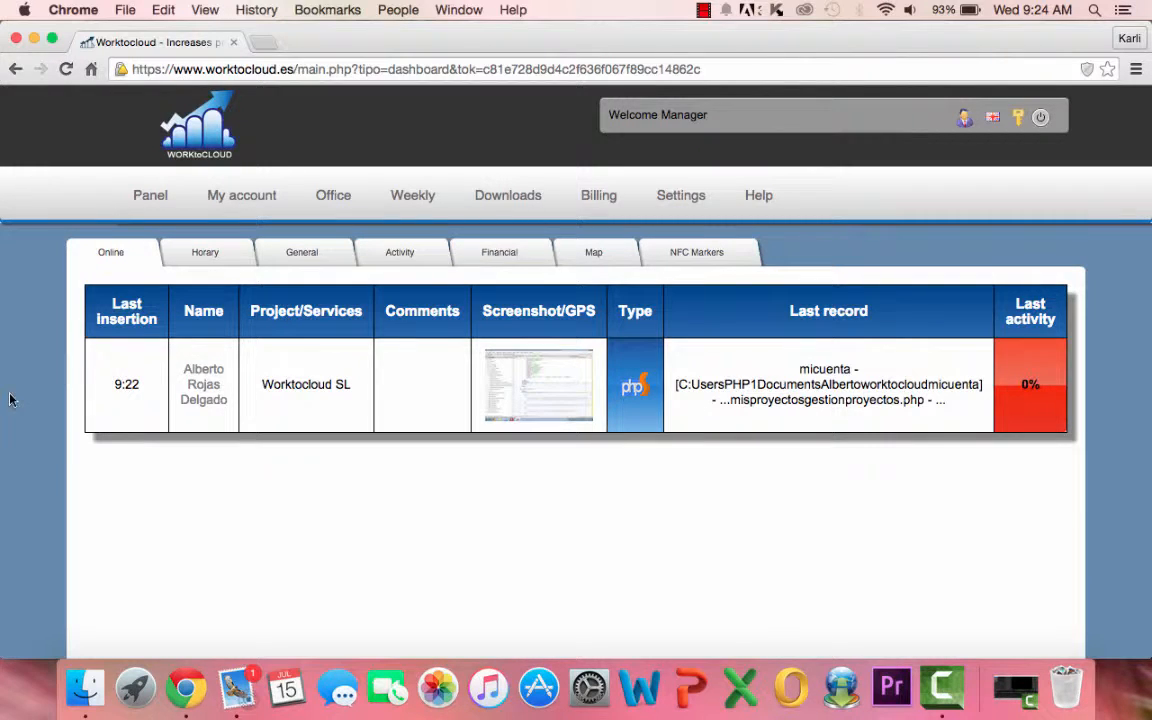
# Step: Open the account's personal information and examine the company representative's name, surname, second surname and email fields
pyautogui.click(240, 200)
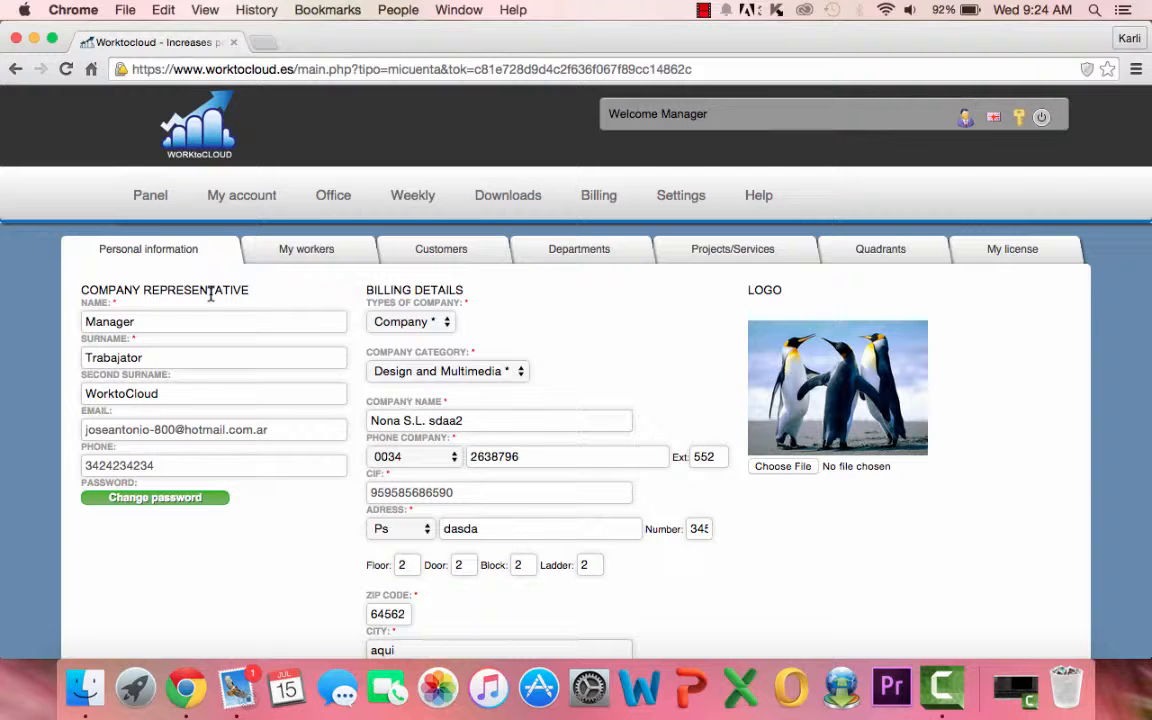
pyautogui.click(153, 322)
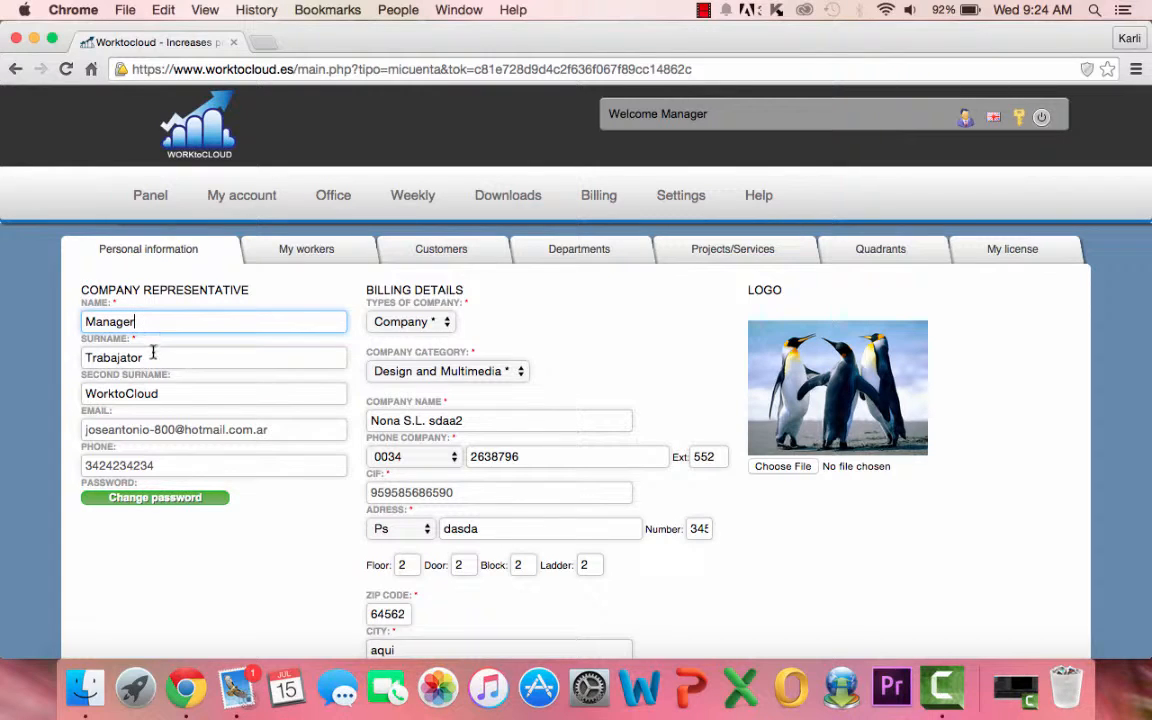
pyautogui.click(153, 358)
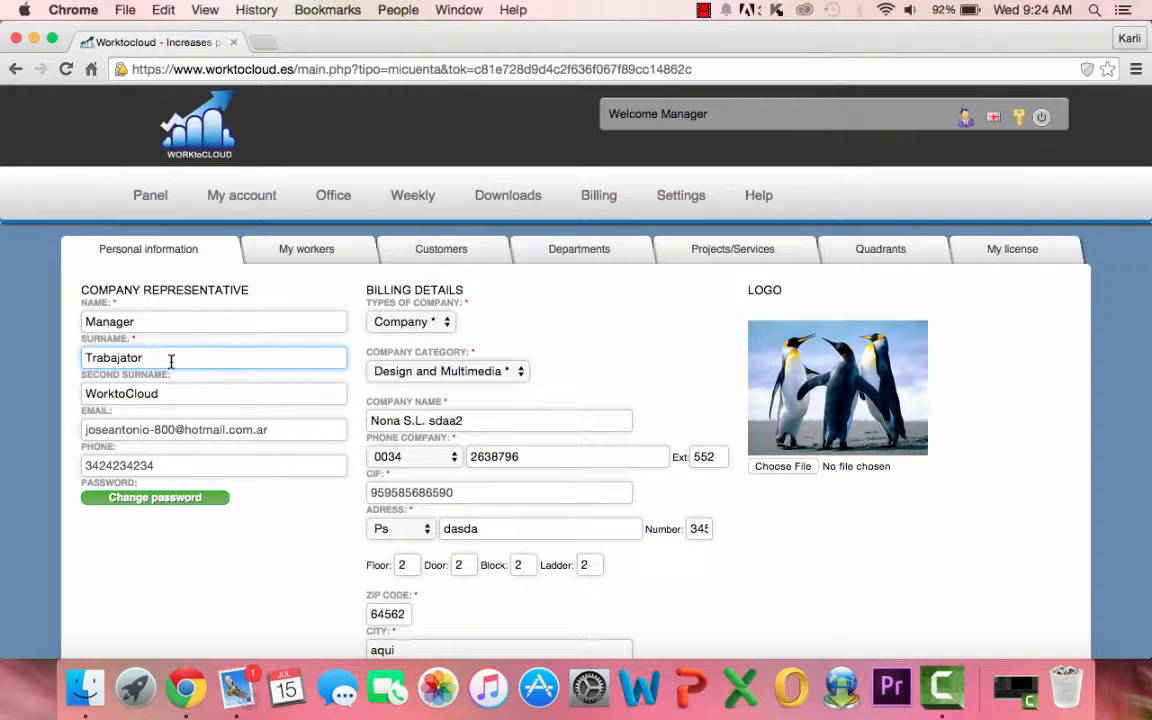
pyautogui.click(168, 395)
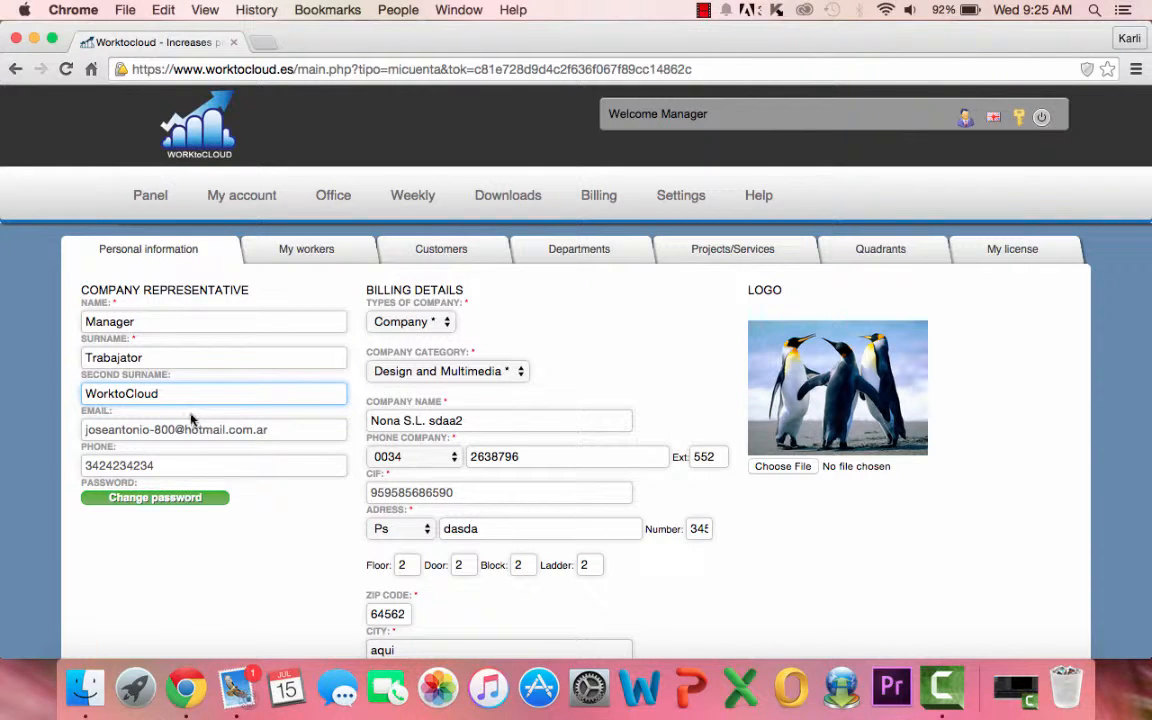
pyautogui.click(312, 435)
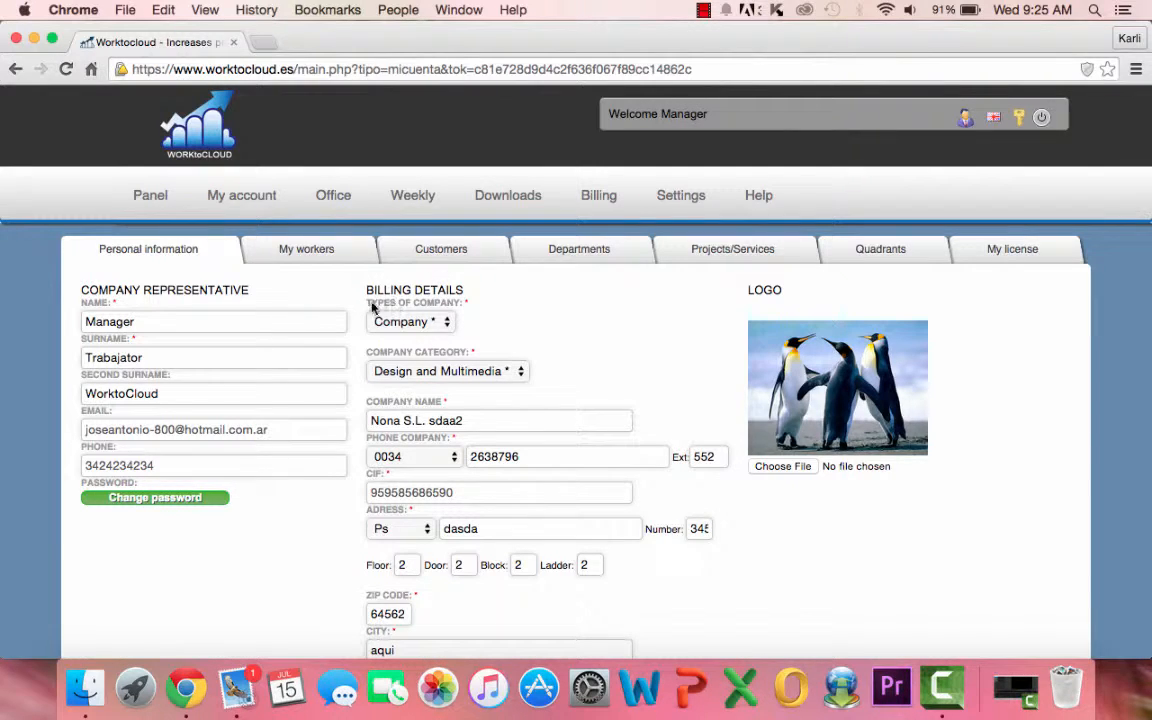
# Step: Examine the available company types and company categories in the billing details, keeping Company and Design and Multimedia selected
pyautogui.click(447, 324)
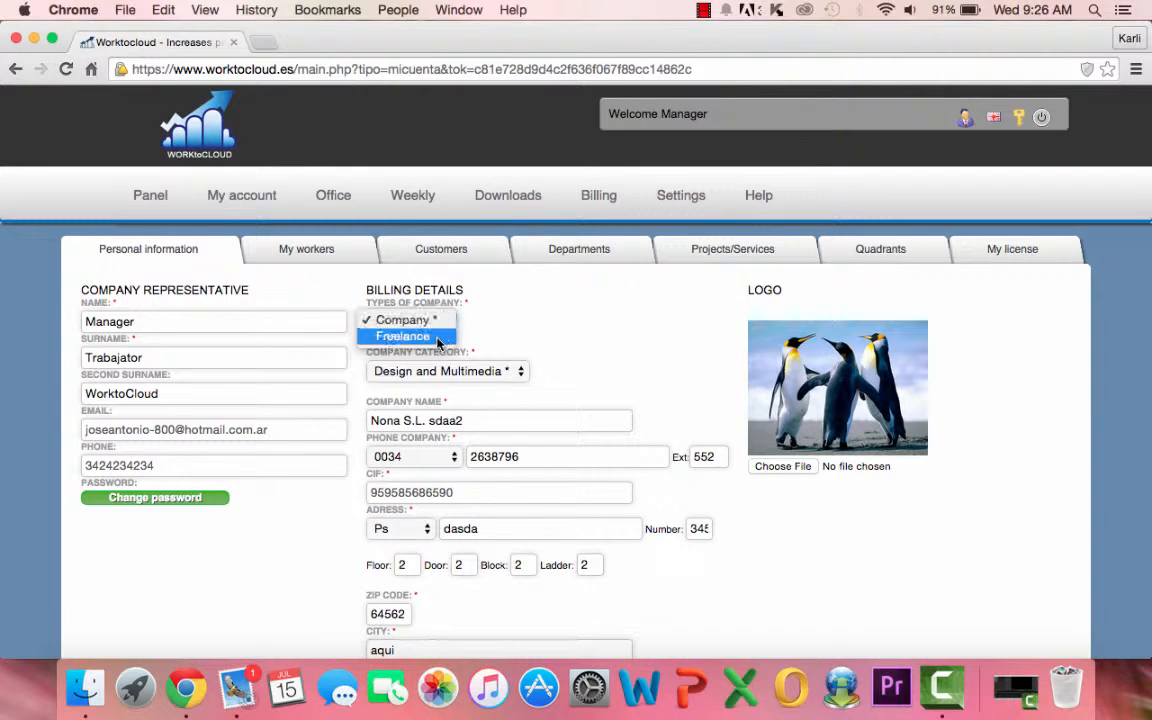
pyautogui.click(442, 320)
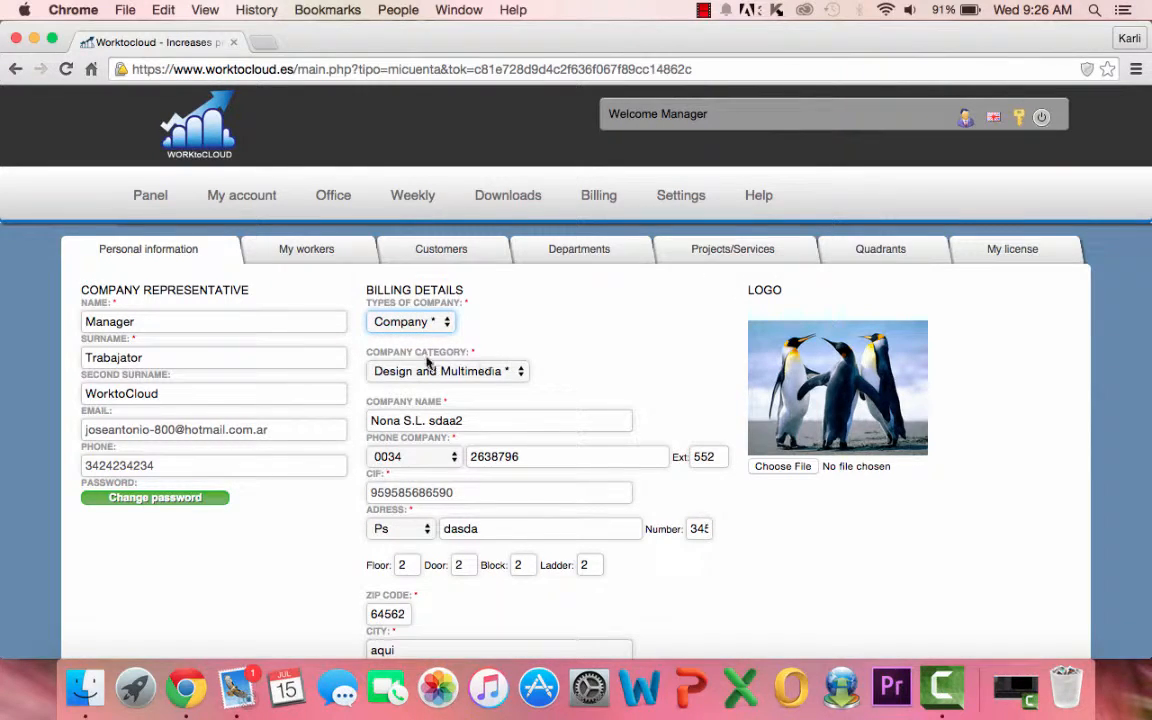
pyautogui.click(519, 371)
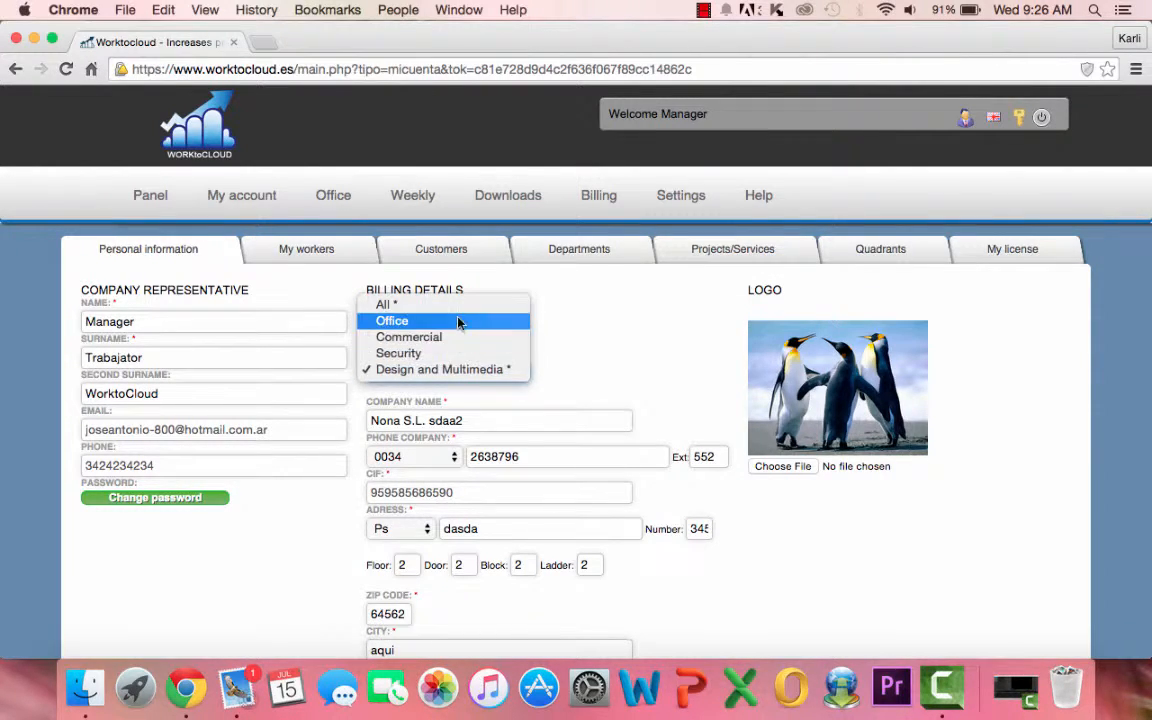
pyautogui.click(460, 372)
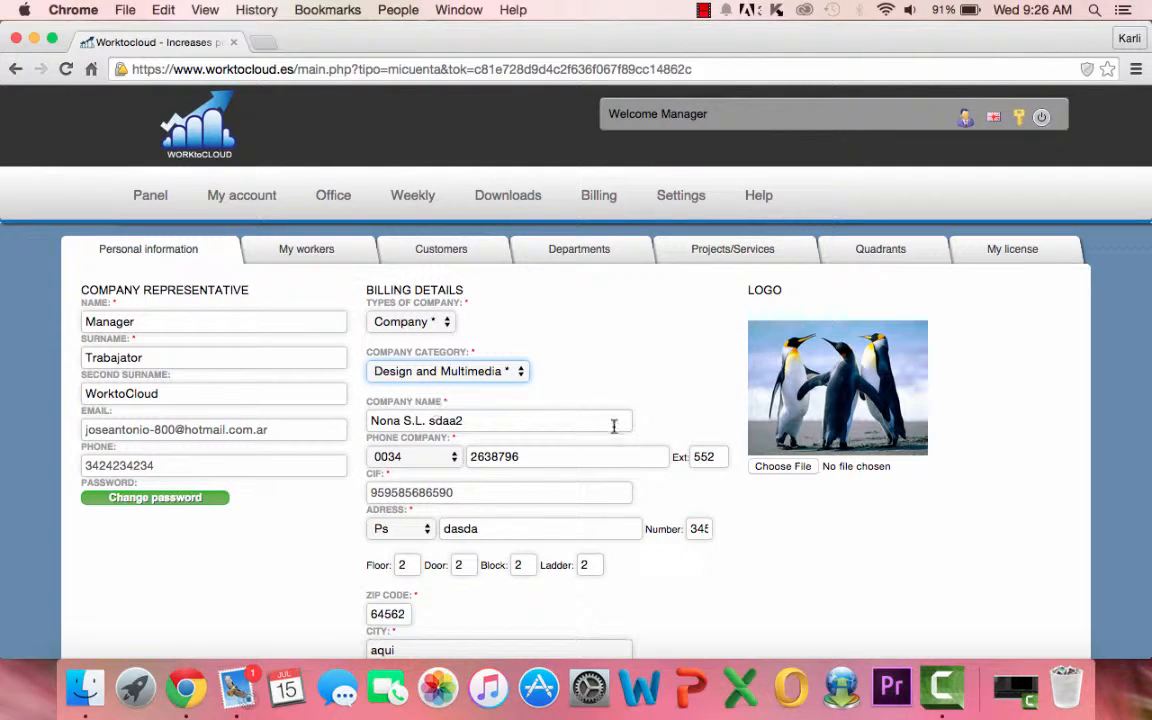
# Step: Review the company name, phone prefix, CIF and address type options in the billing details, leaving the current selections in place
pyautogui.click(492, 418)
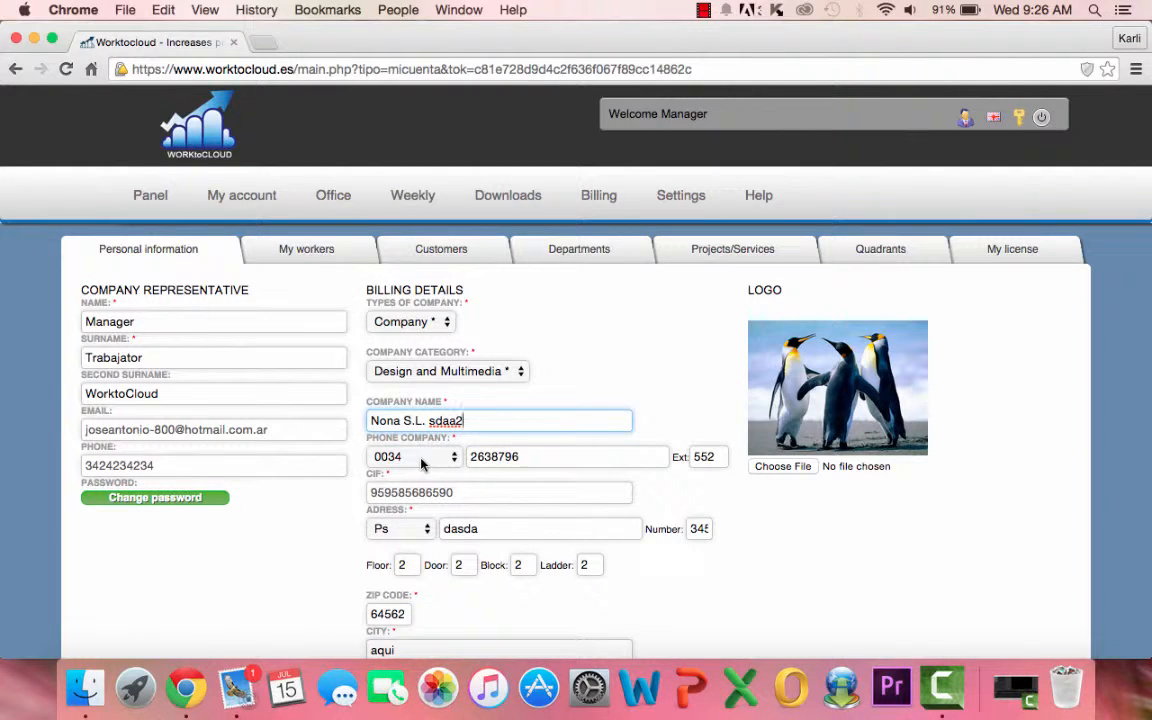
pyautogui.click(455, 460)
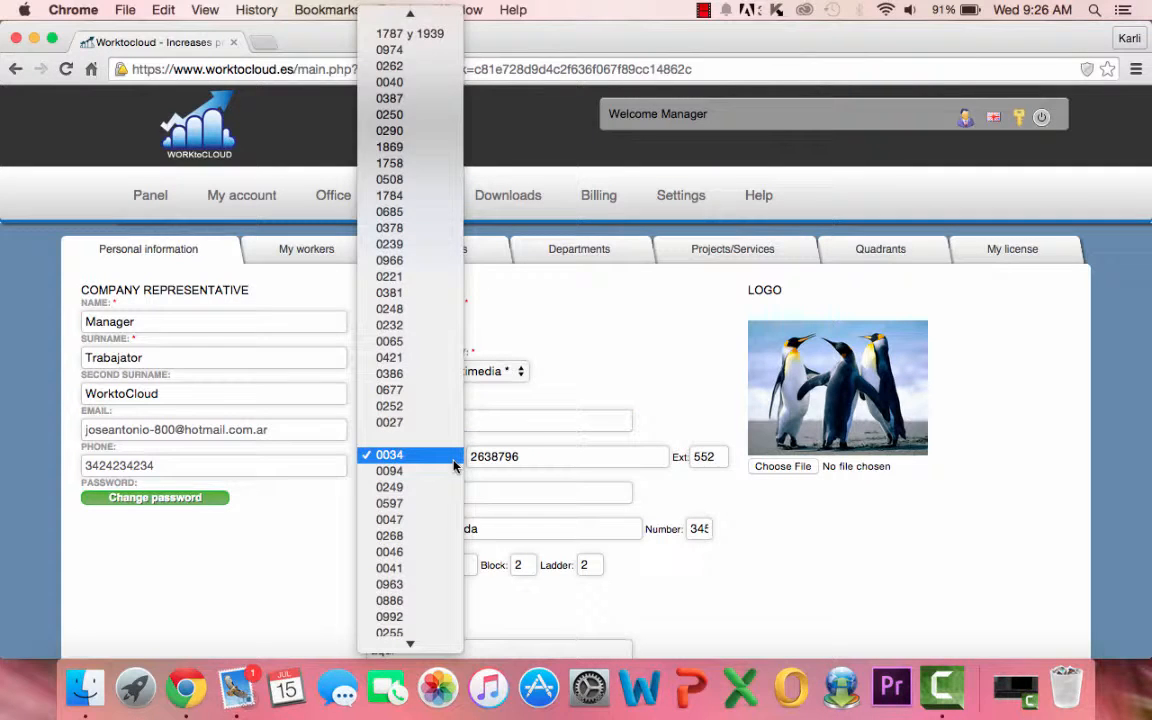
pyautogui.click(455, 458)
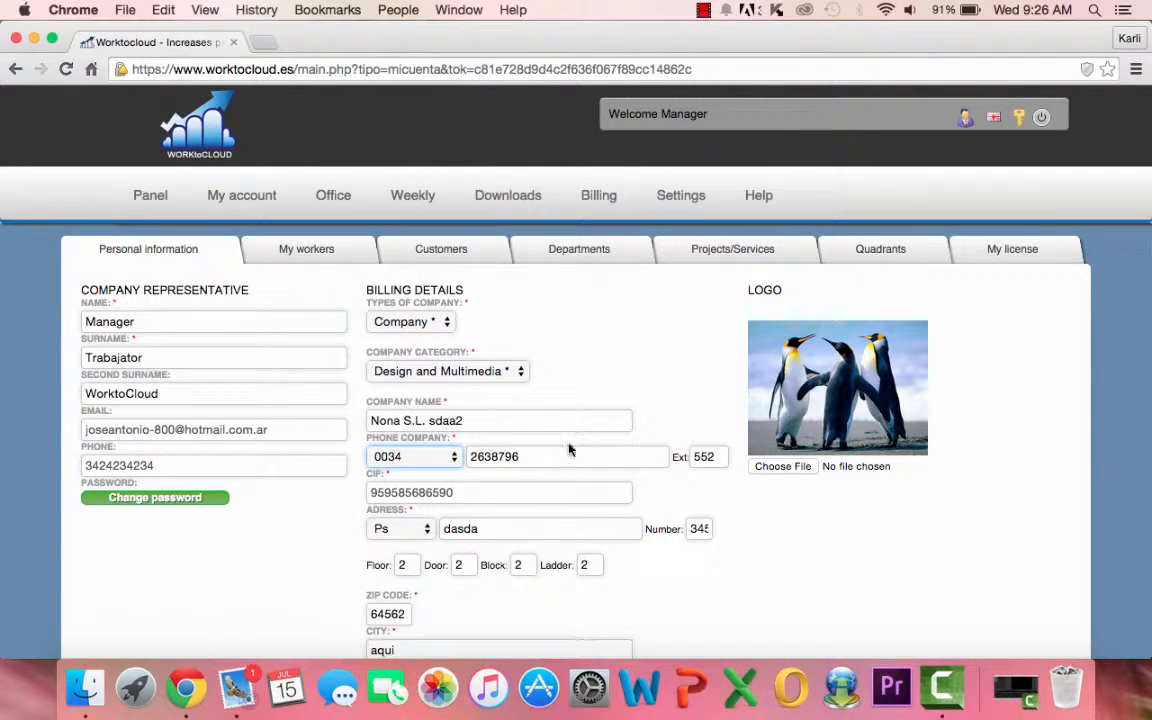
pyautogui.click(470, 499)
pyautogui.click(427, 530)
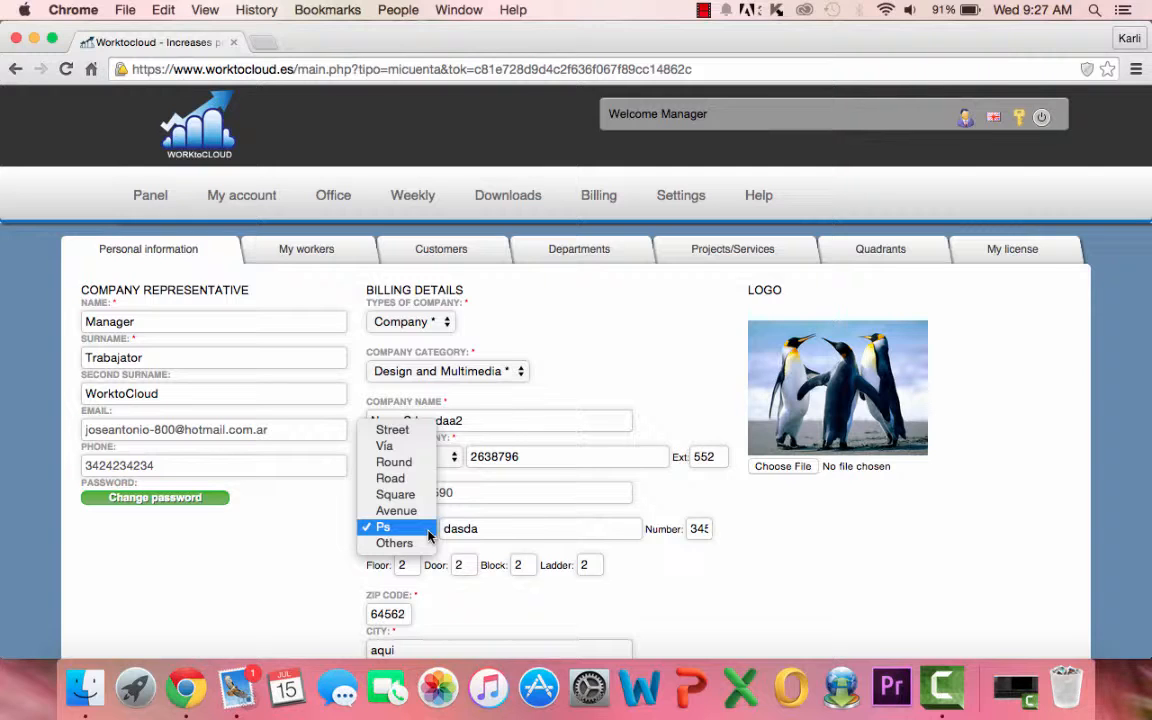
pyautogui.click(428, 533)
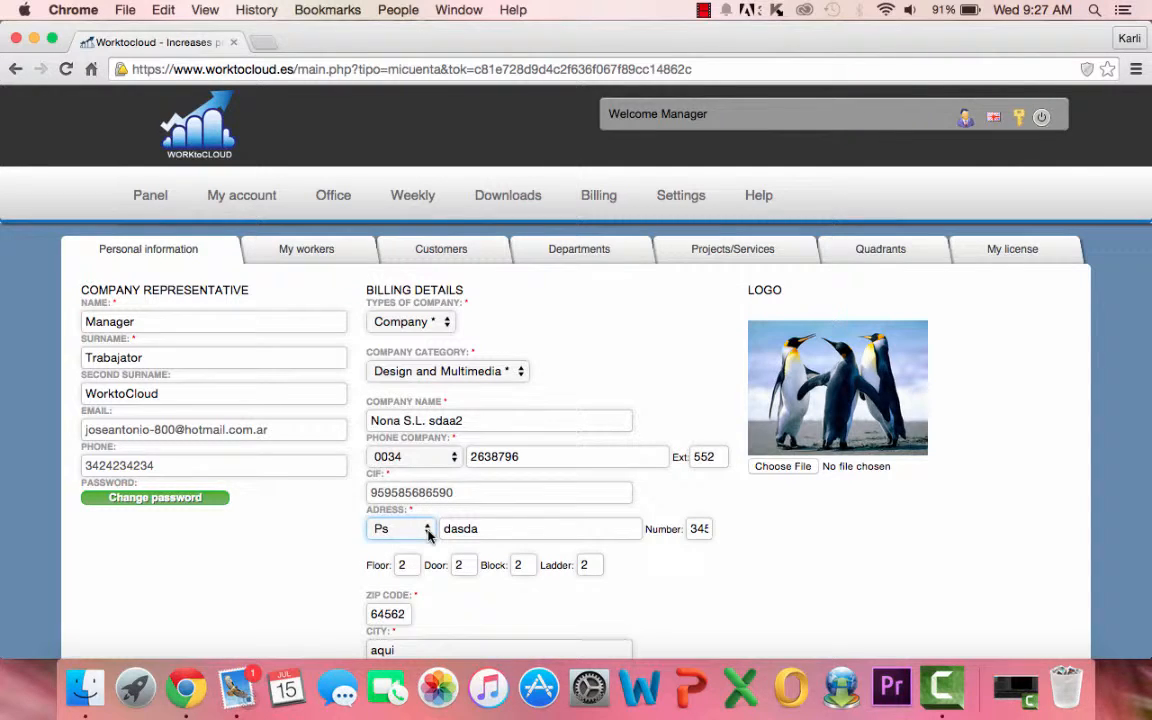
pyautogui.click(428, 533)
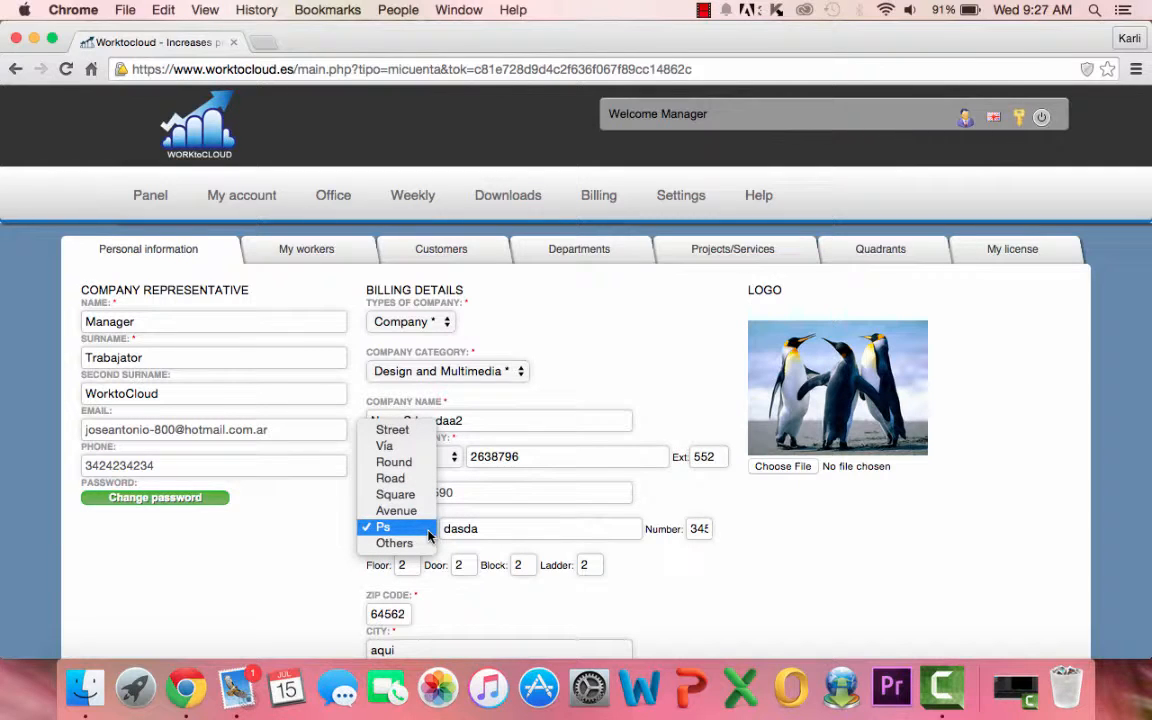
pyautogui.click(400, 531)
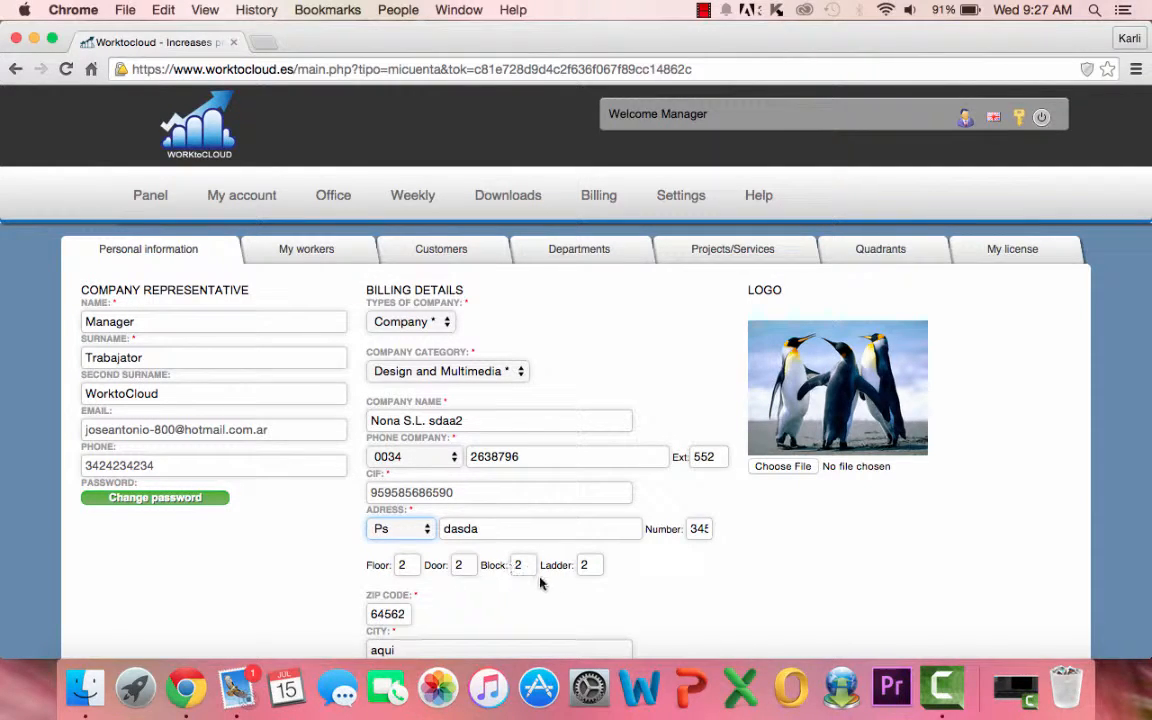
# Step: Check the zip code, city and province fields in the billing details and save the personal information
pyautogui.scroll(-5, 481, 594)
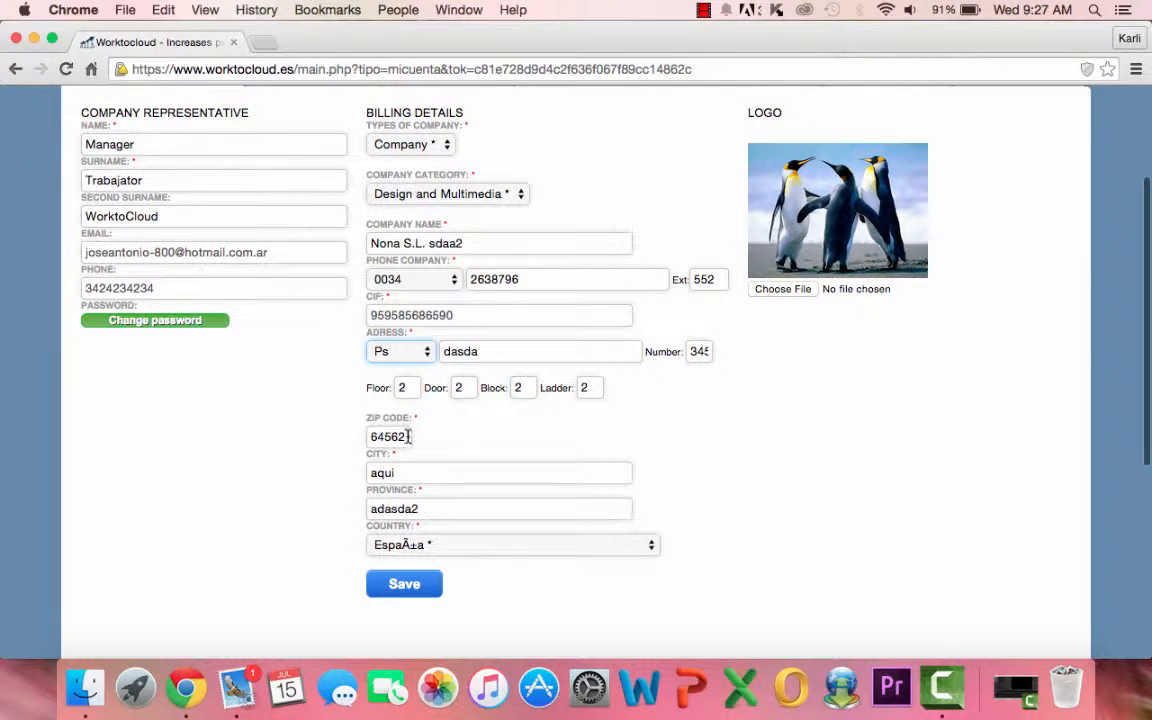
pyautogui.click(409, 437)
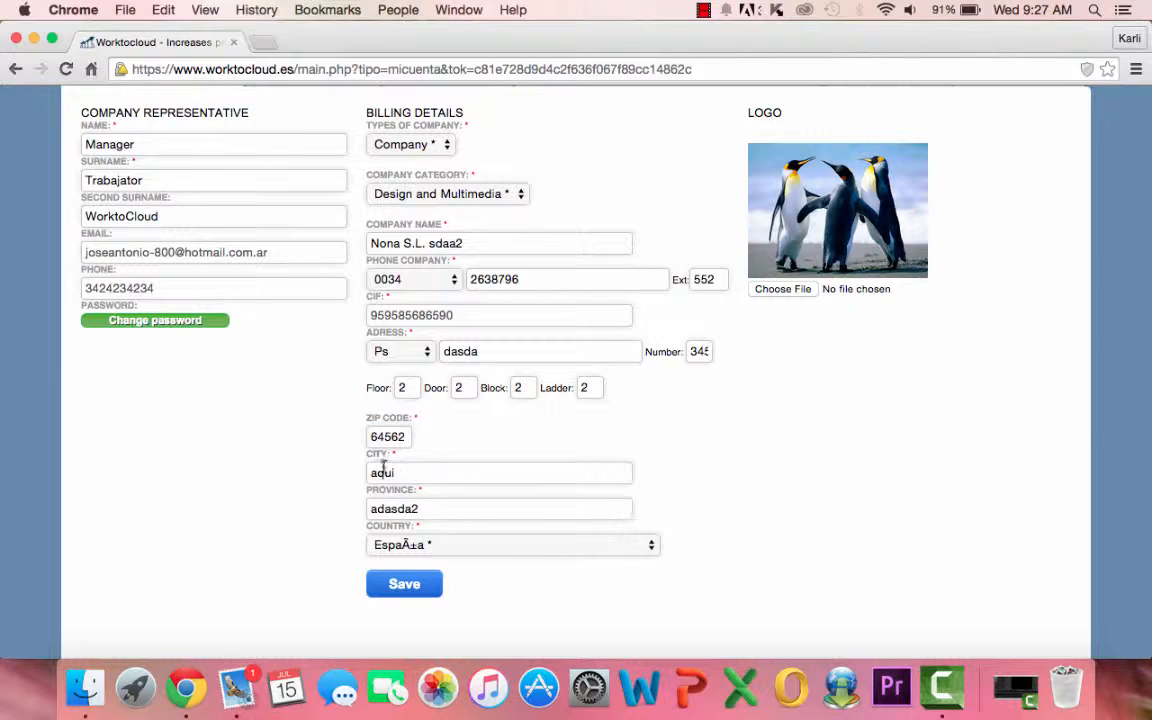
pyautogui.click(408, 474)
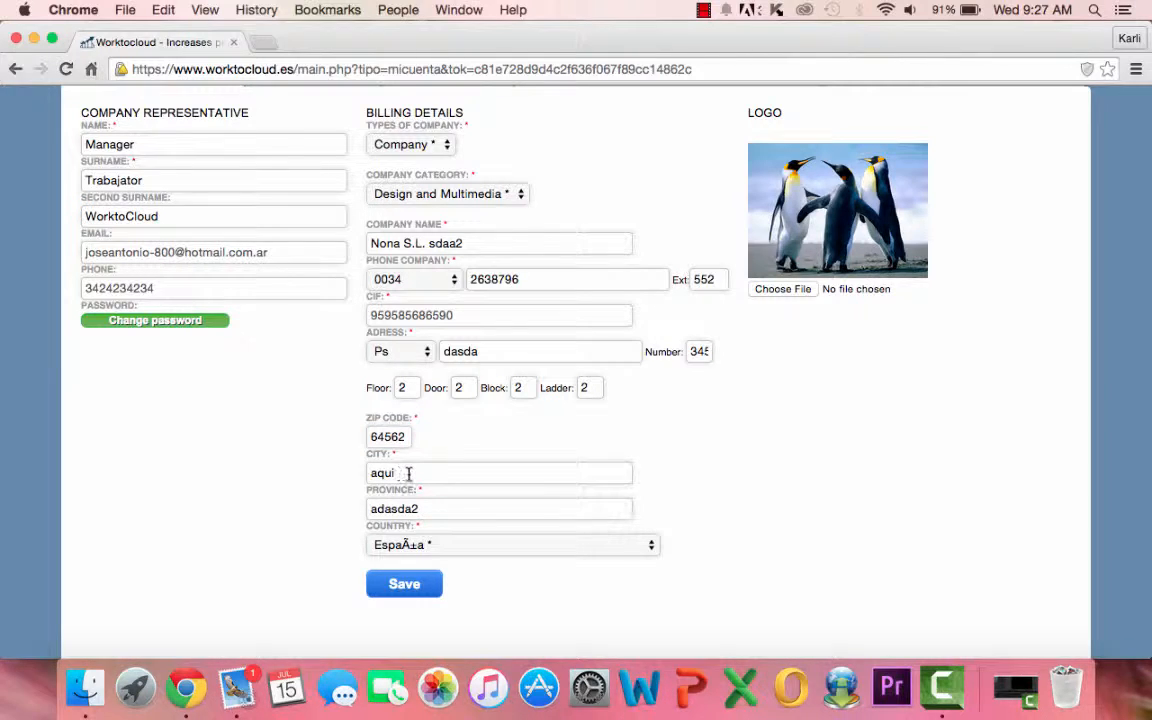
pyautogui.click(461, 511)
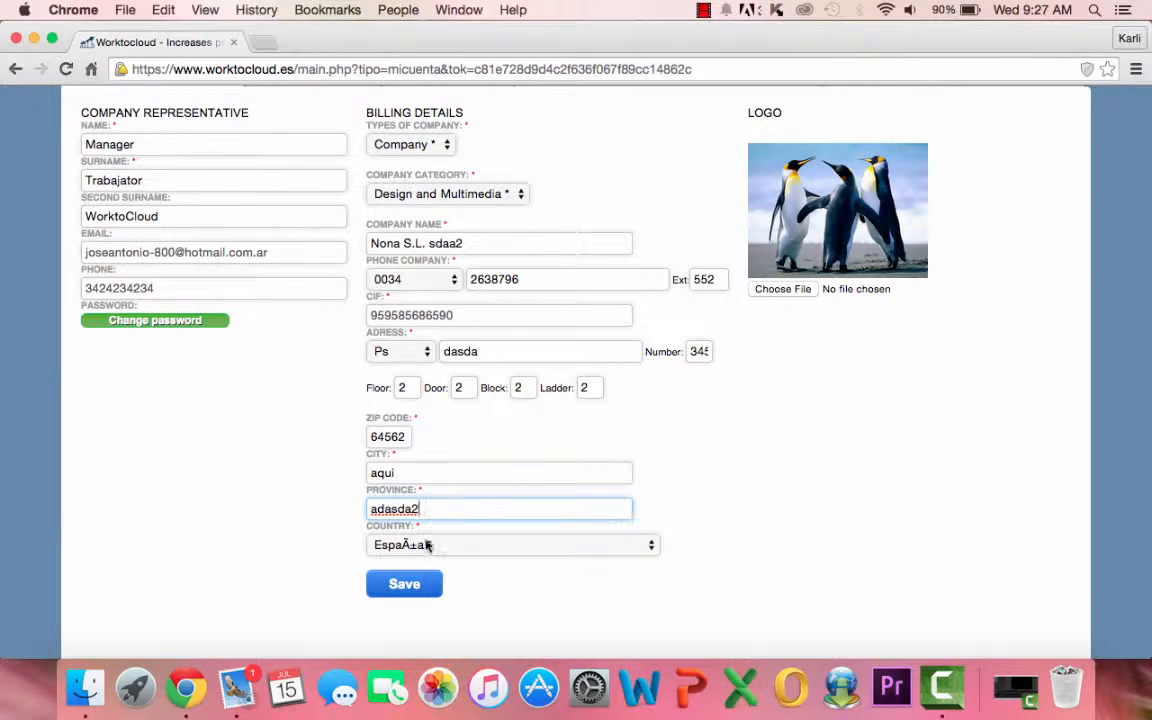
pyautogui.click(487, 608)
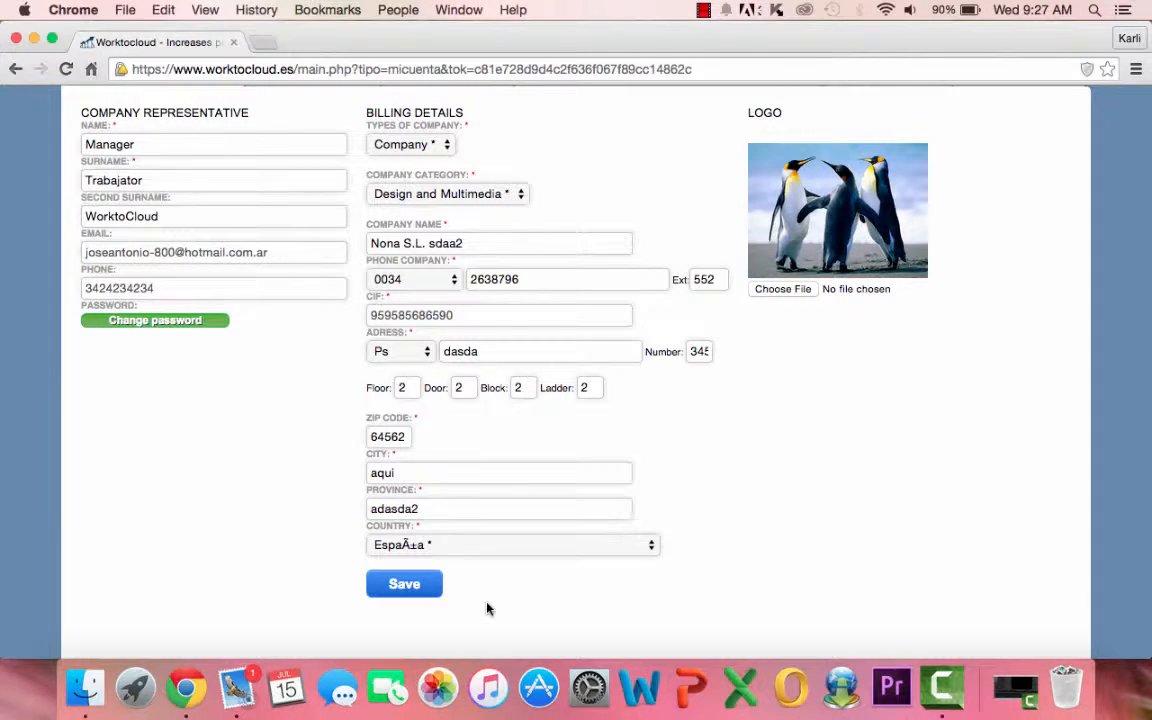
pyautogui.click(408, 587)
# Step: Look through the My workers list and open the form for including a new worker
pyautogui.scroll(2, 412, 588)
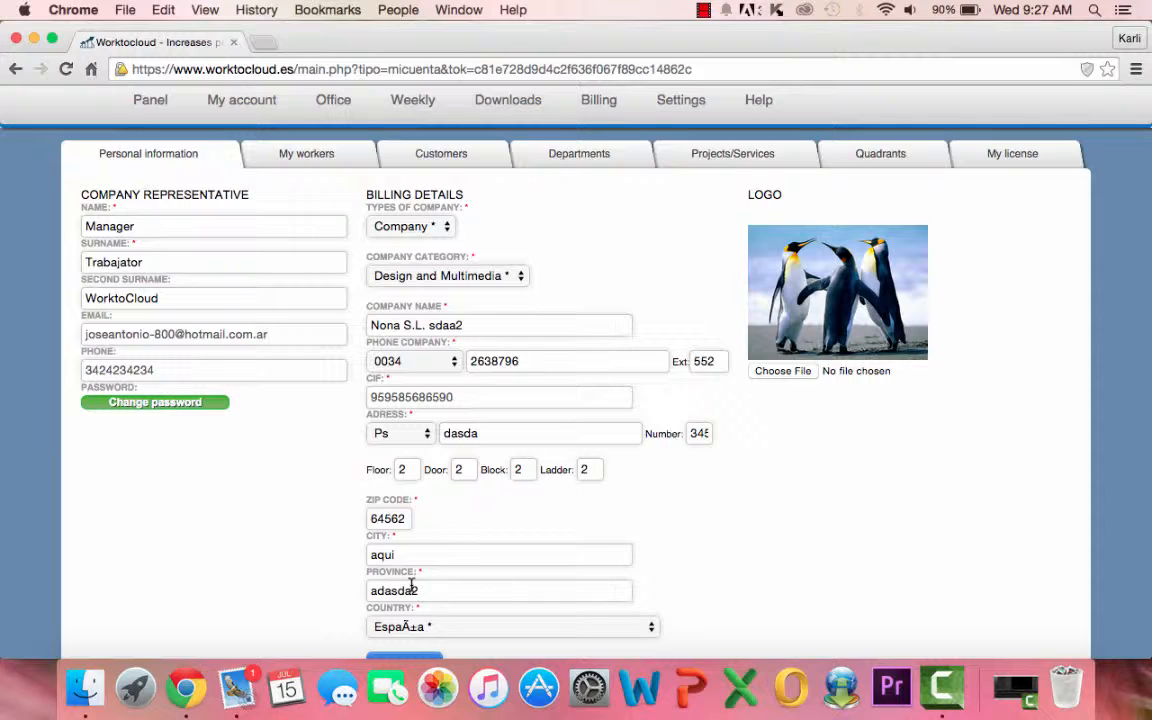
pyautogui.scroll(-2, 410, 587)
pyautogui.scroll(4, 369, 525)
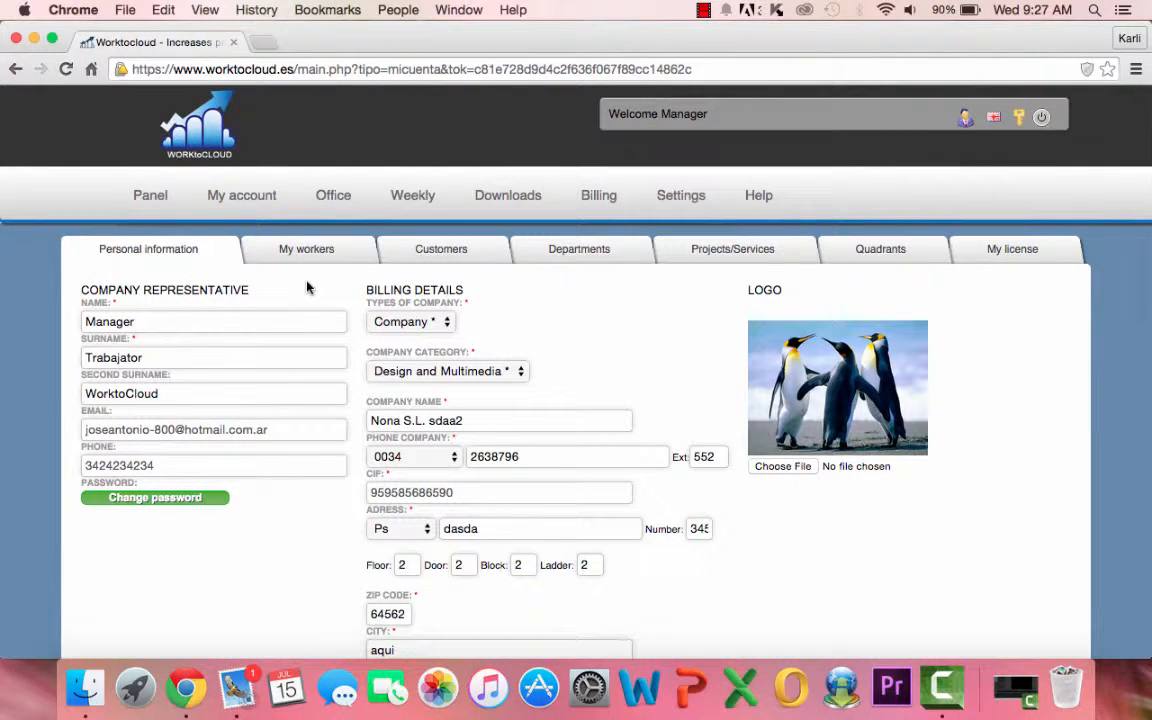
pyautogui.click(312, 252)
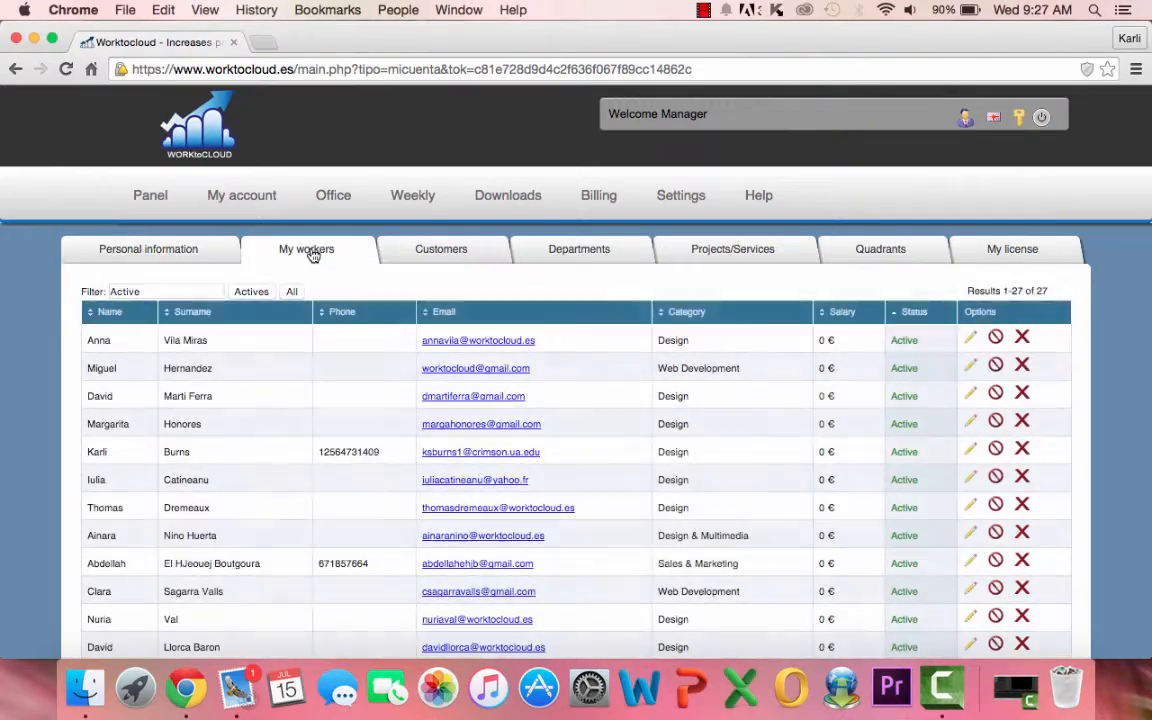
pyautogui.scroll(-10, 312, 255)
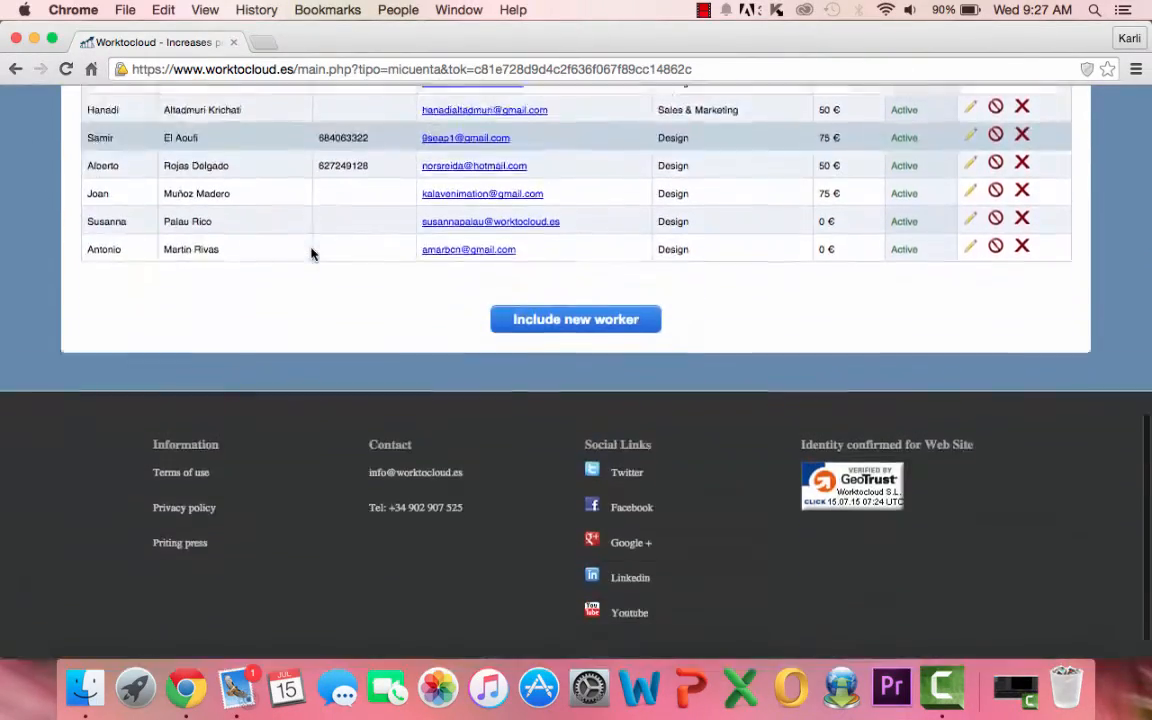
pyautogui.scroll(10, 312, 255)
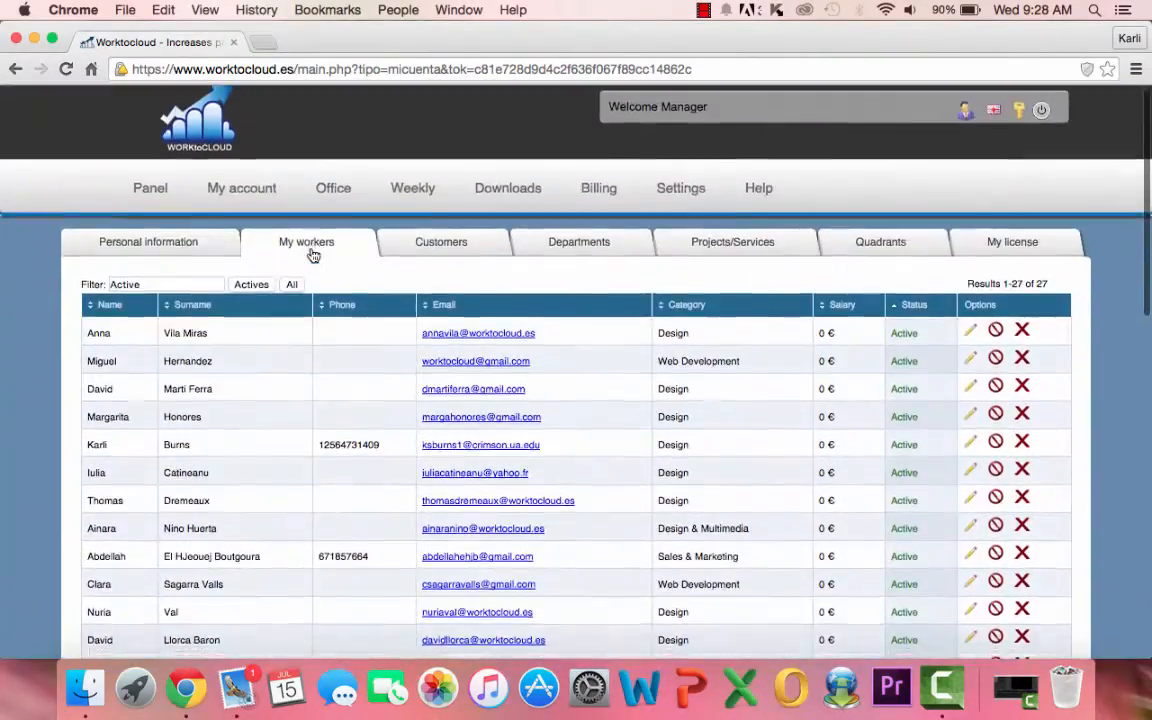
pyautogui.scroll(-6, 312, 255)
pyautogui.scroll(-5, 312, 252)
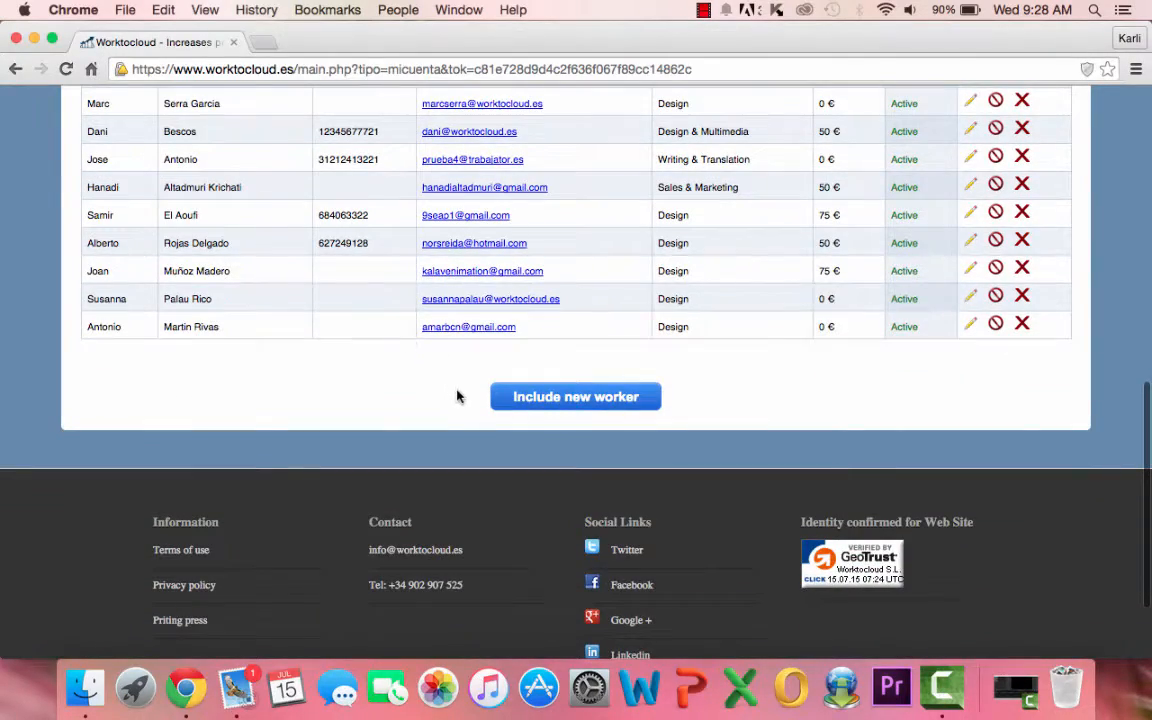
pyautogui.click(573, 398)
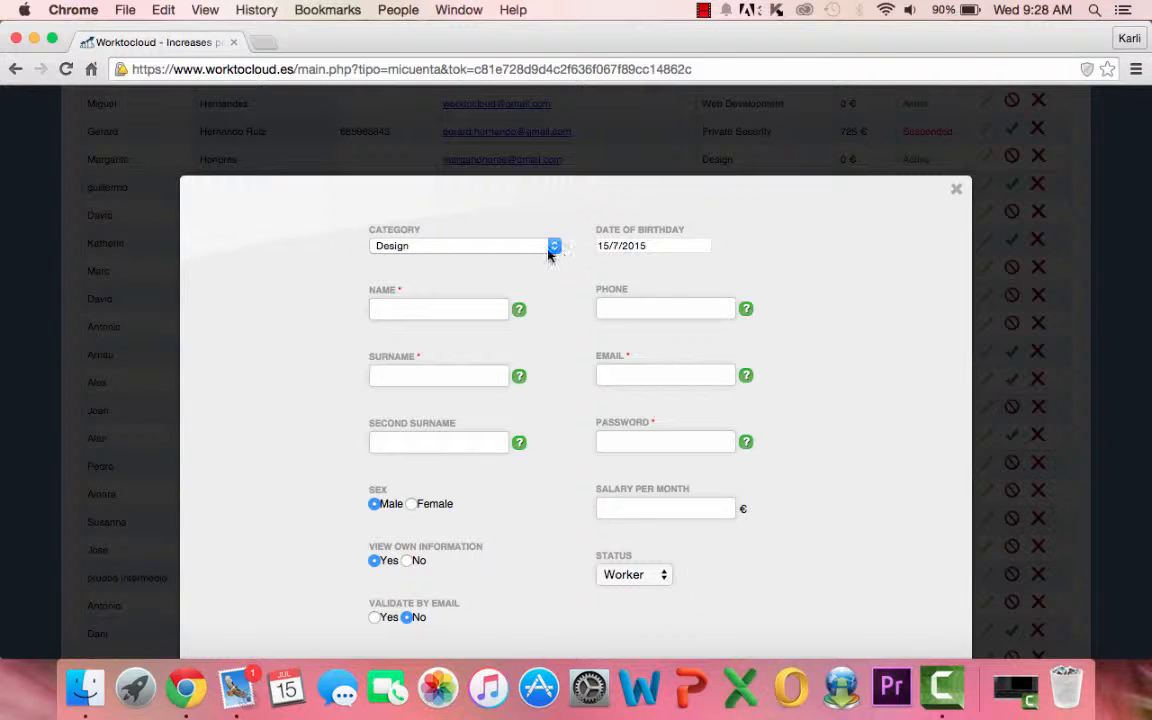
# Step: Examine the new worker form's category options, name and surname fields, and sex choices, keeping Design and Male selected
pyautogui.click(553, 248)
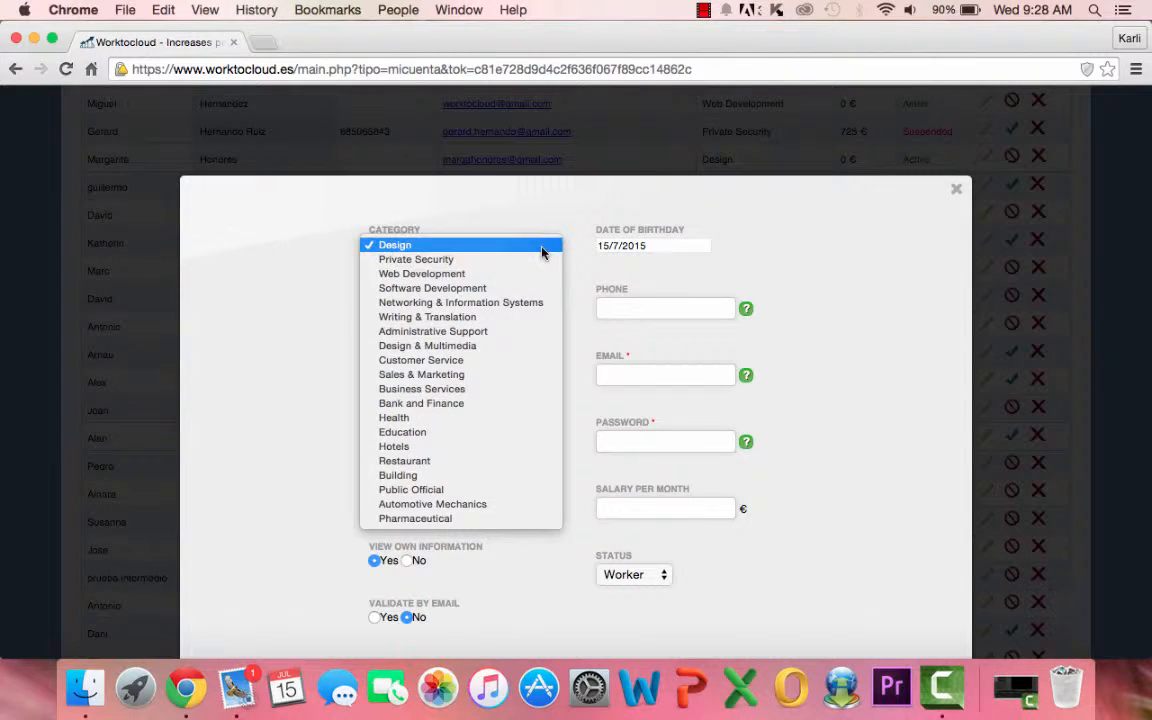
pyautogui.click(539, 247)
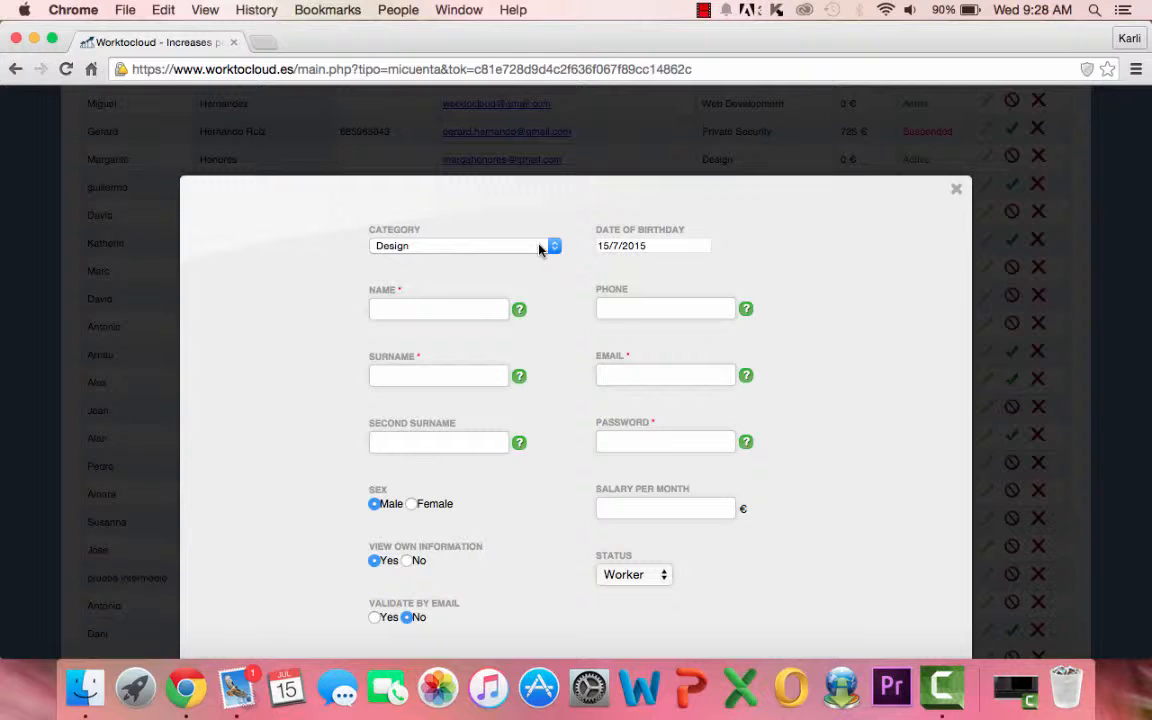
pyautogui.click(450, 306)
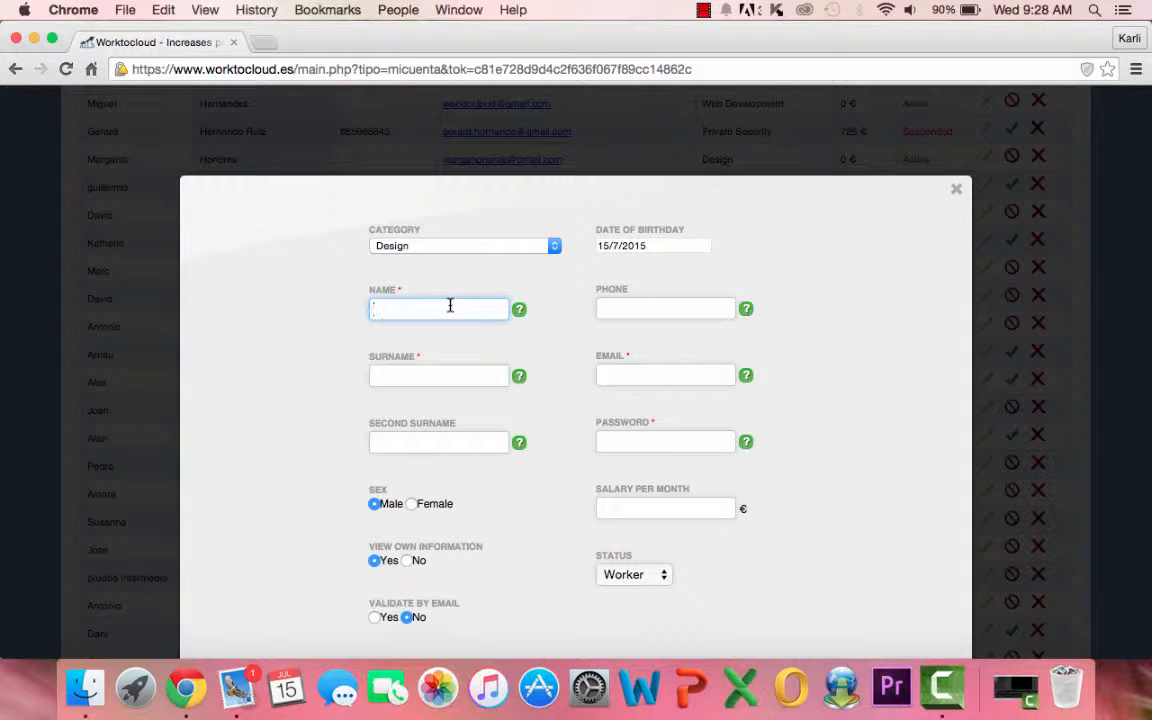
pyautogui.click(400, 376)
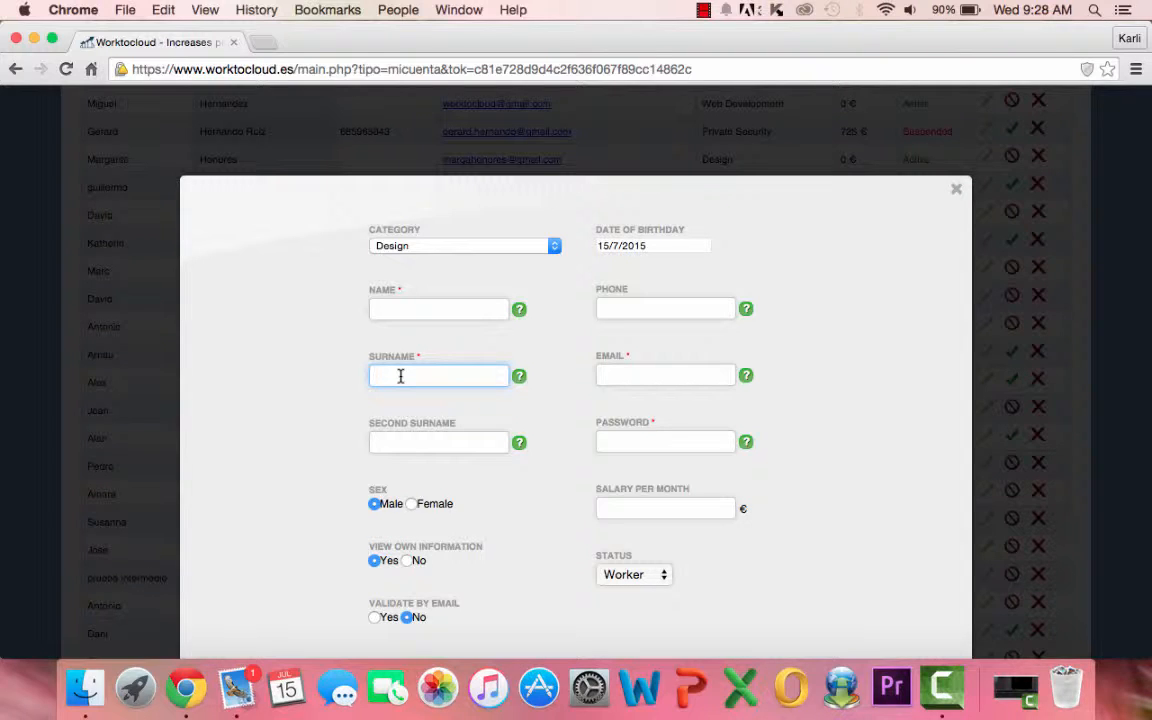
pyautogui.click(405, 441)
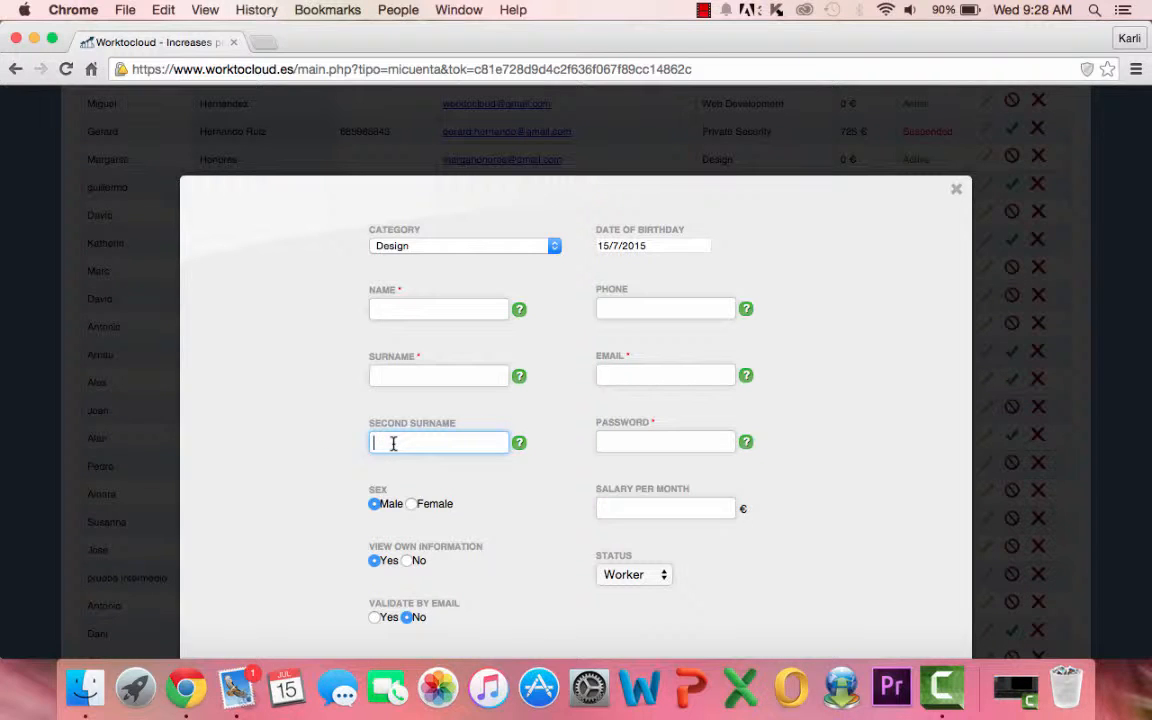
pyautogui.click(412, 505)
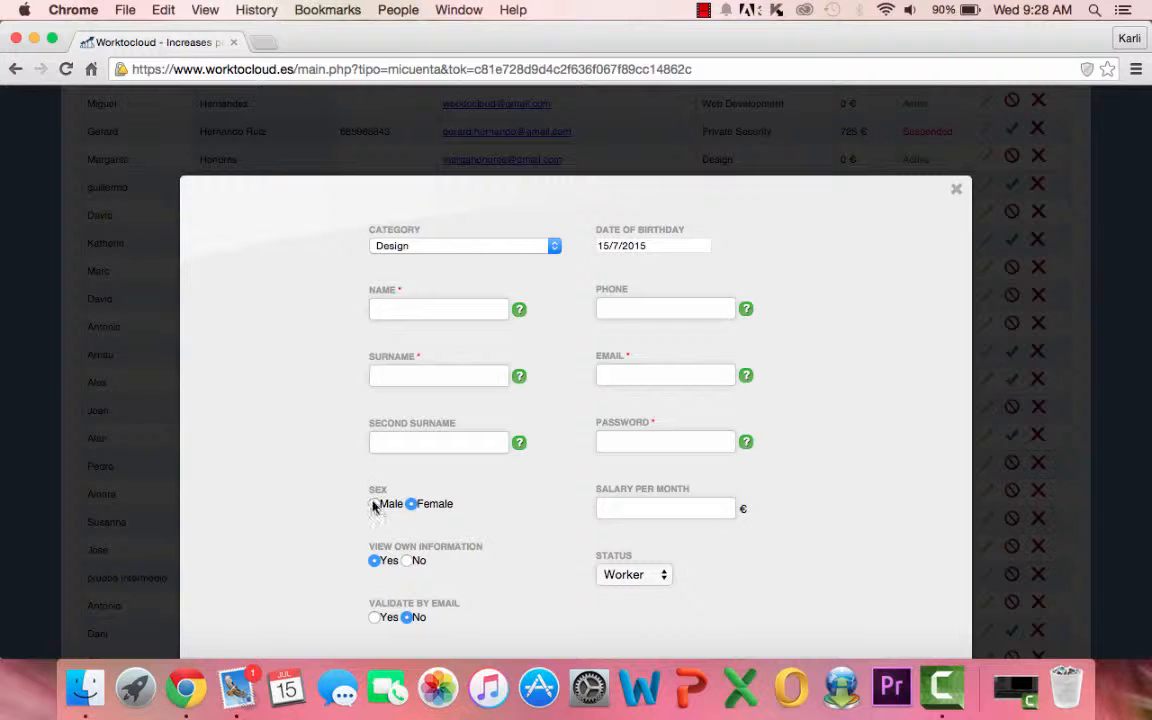
pyautogui.click(374, 505)
pyautogui.scroll(-3, 374, 505)
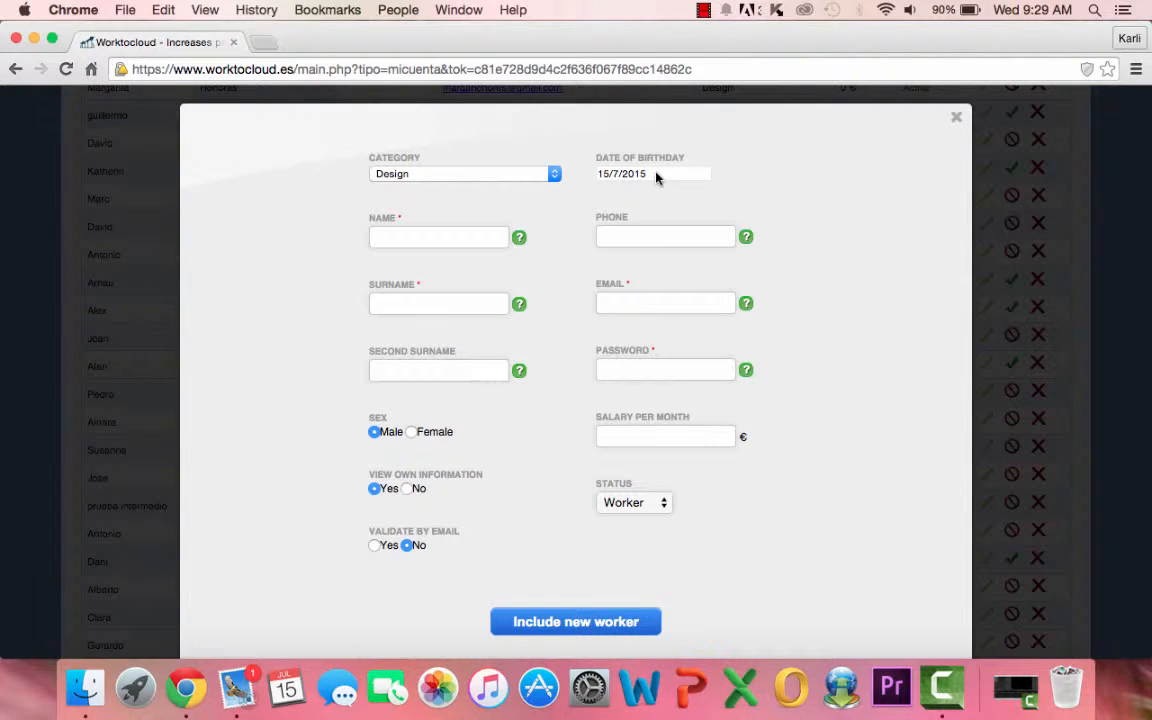
# Step: Examine the phone, email and password fields of the new worker form and try the monthly salary stepper, leaving it at 0
pyautogui.click(656, 236)
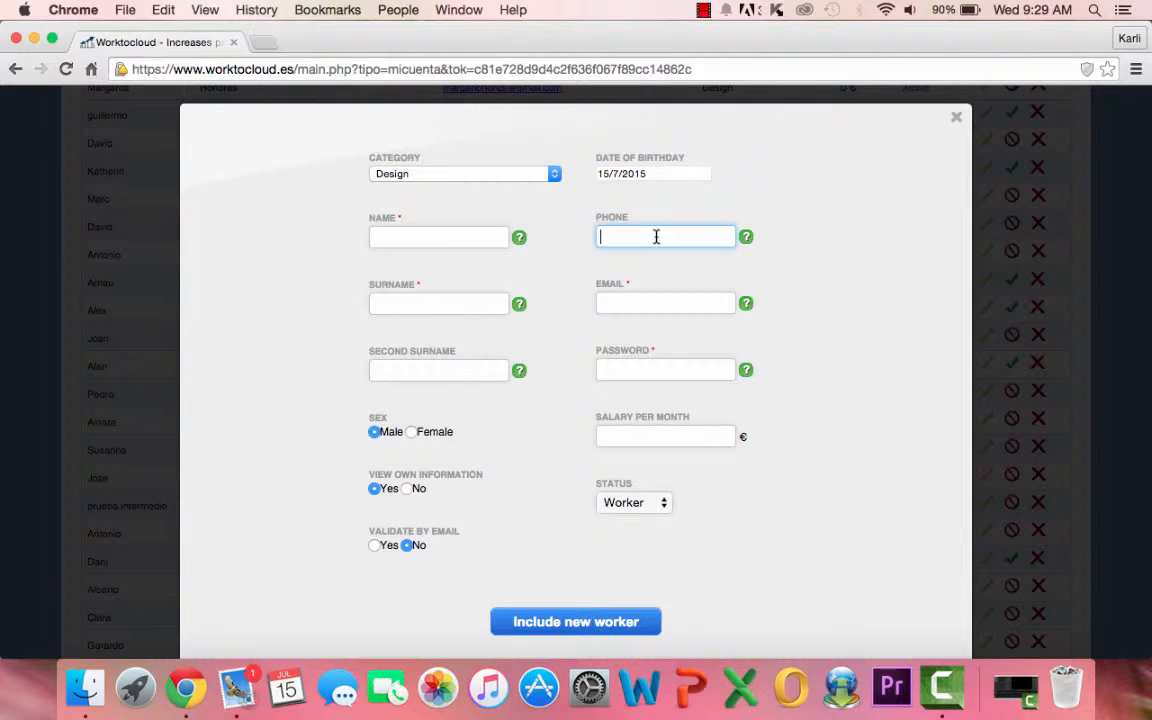
pyautogui.click(649, 304)
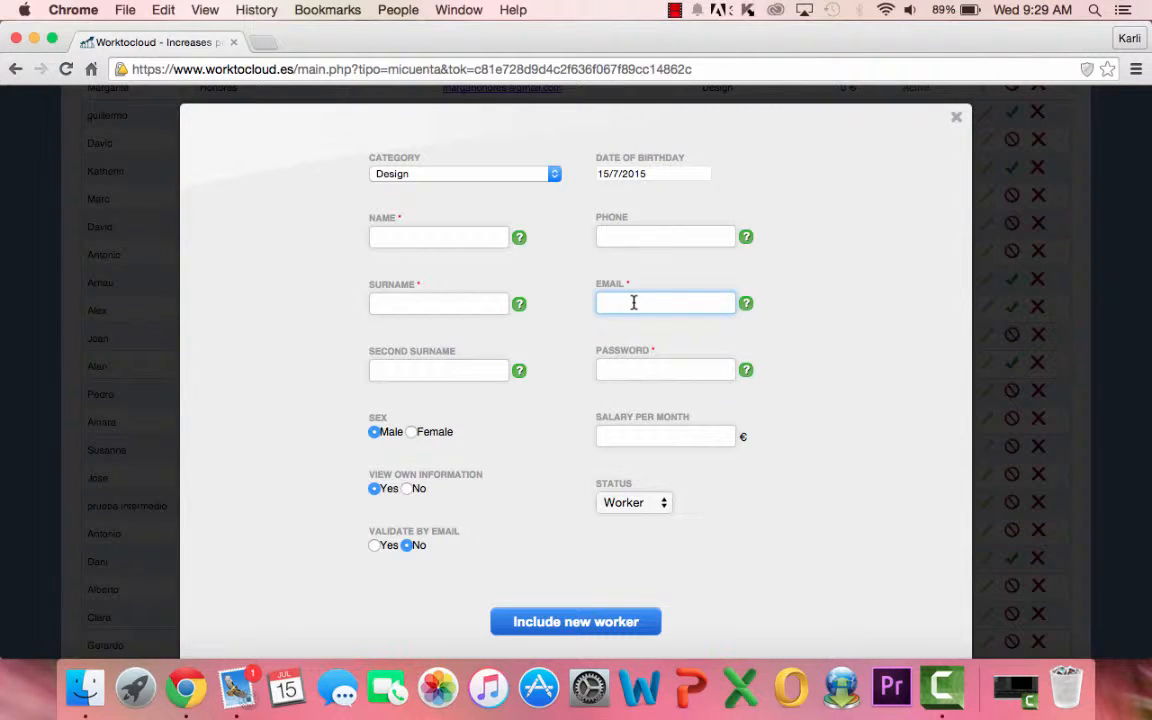
pyautogui.click(639, 366)
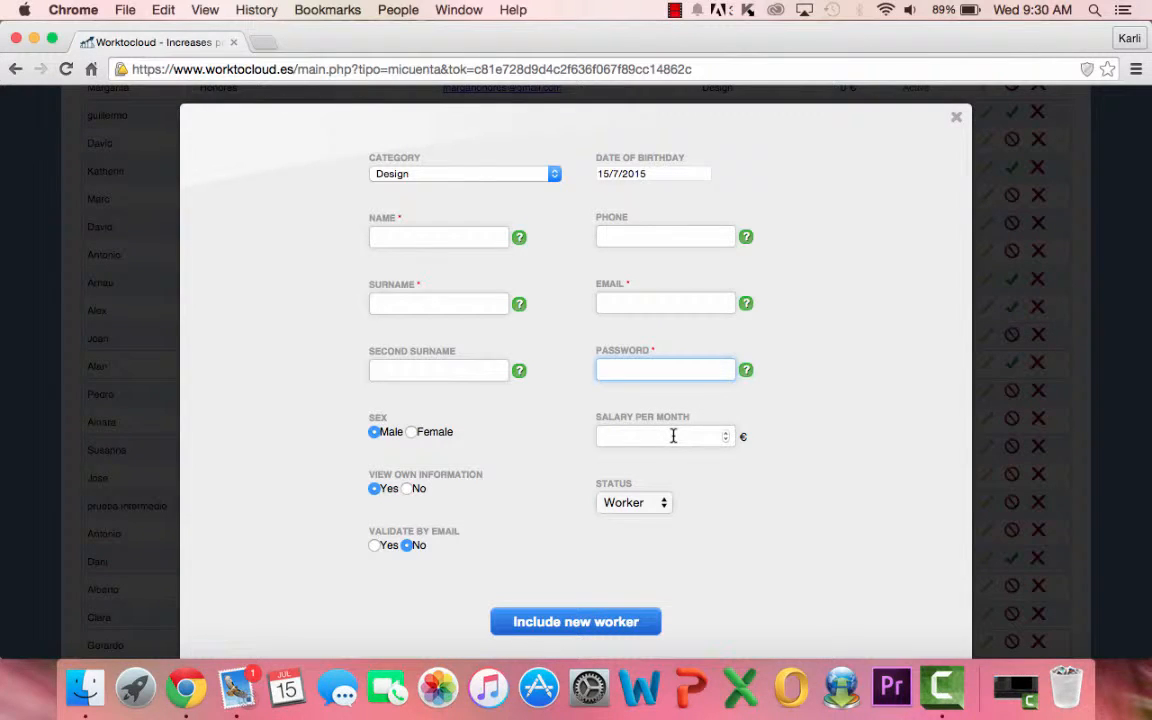
pyautogui.click(726, 441)
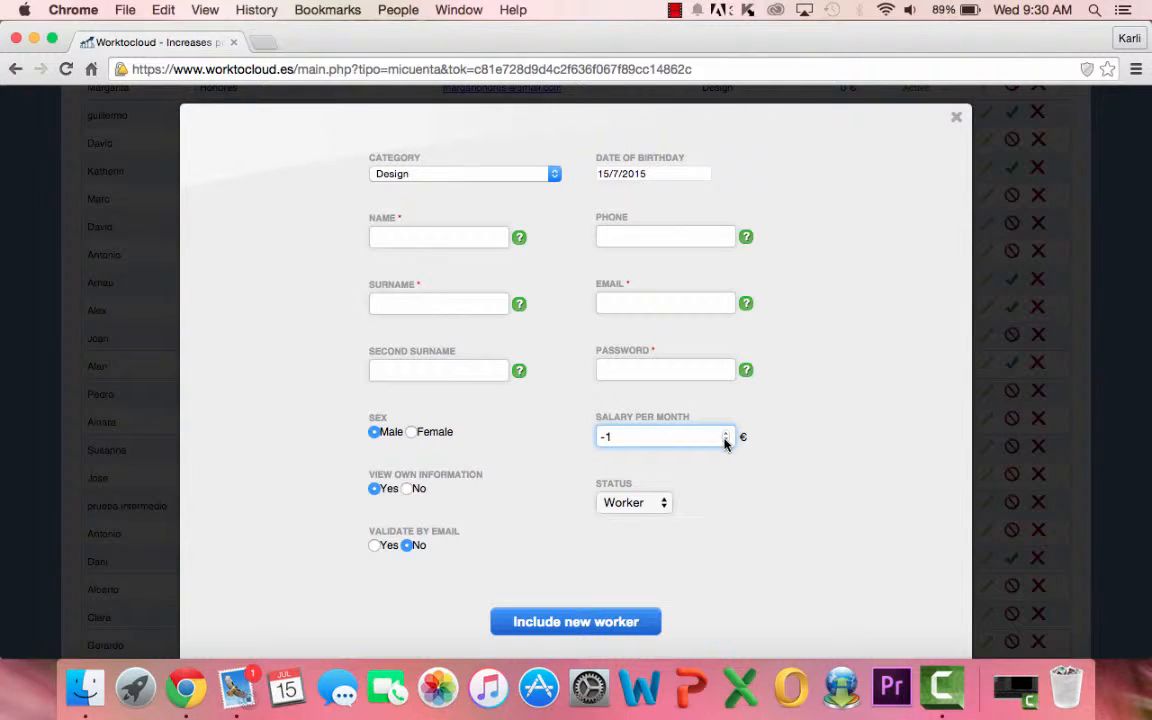
pyautogui.click(726, 441)
pyautogui.click(727, 434)
pyautogui.click(727, 434)
# Step: Review the Worker and Manager status options, keep Worker, and close the new worker form without including anyone
pyautogui.click(663, 505)
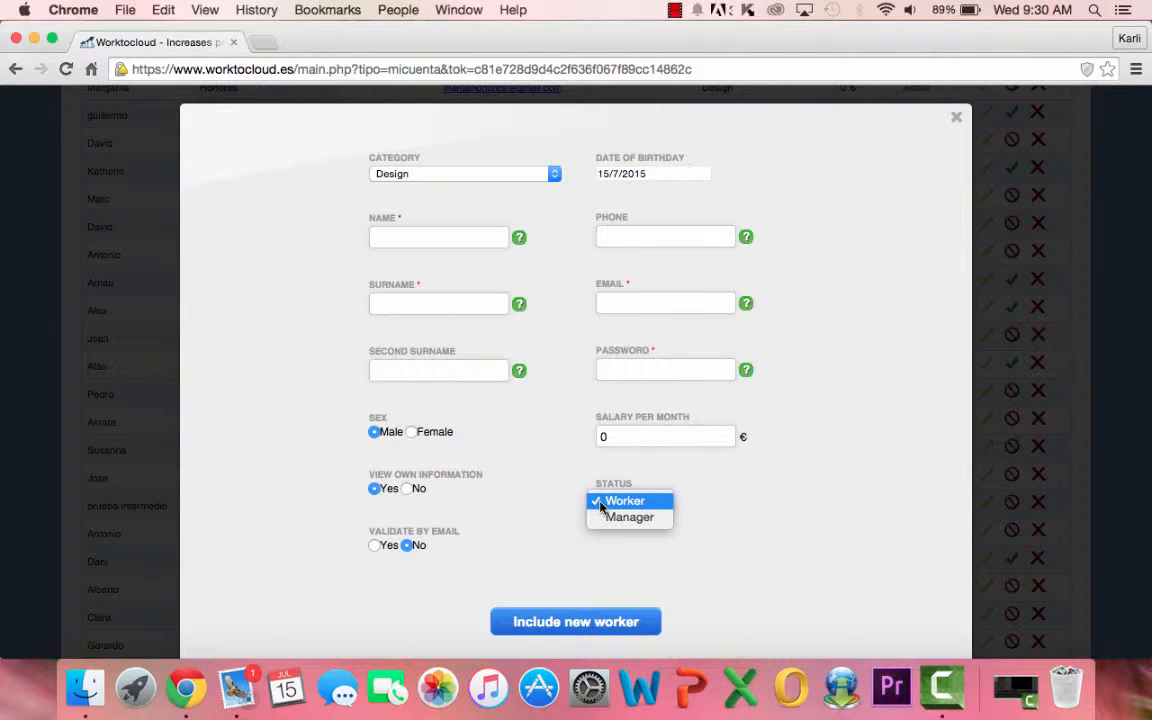
pyautogui.click(620, 501)
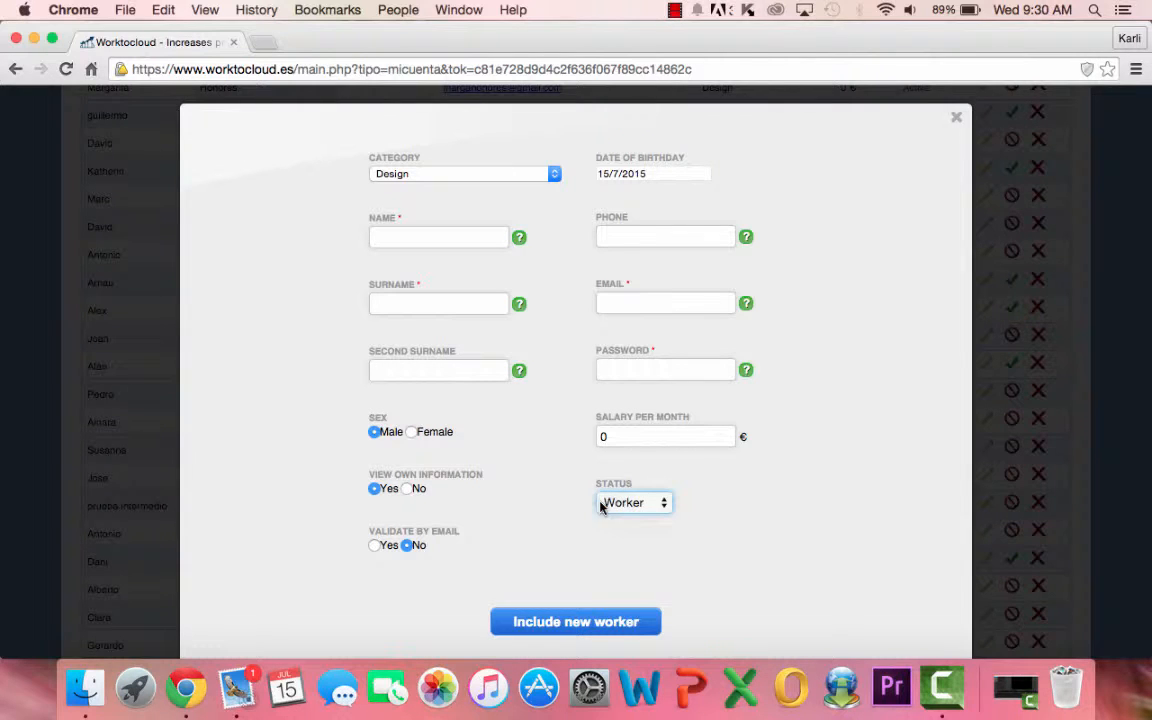
pyautogui.click(668, 511)
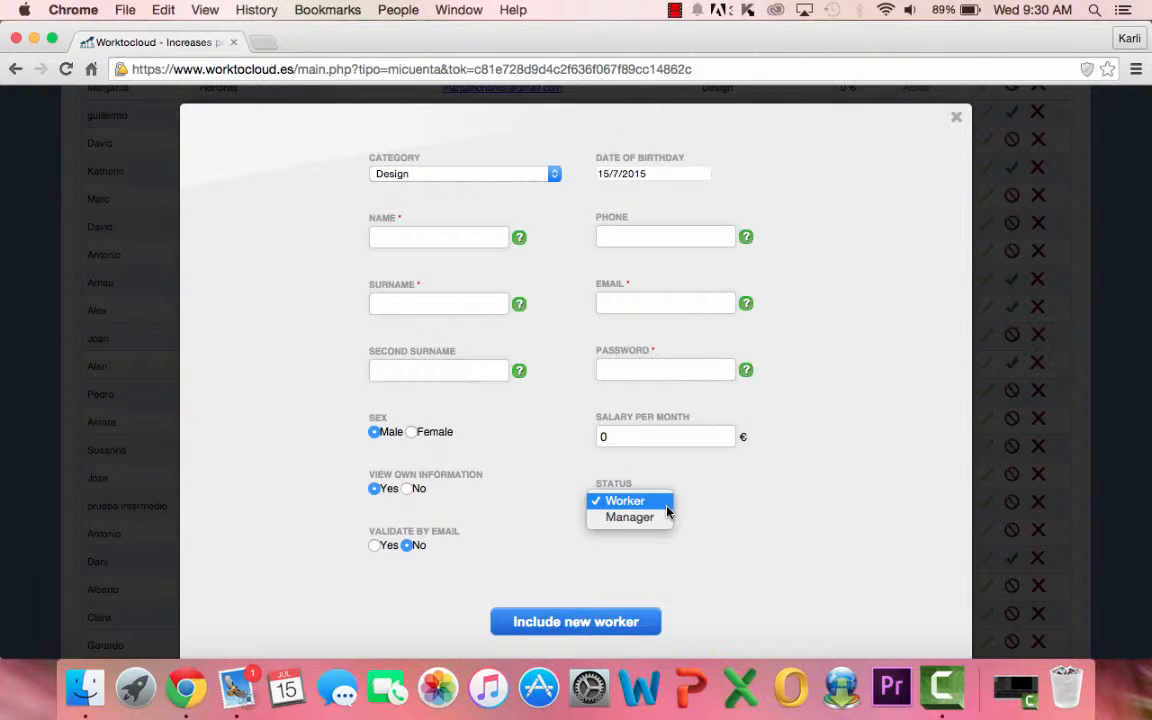
pyautogui.click(668, 511)
pyautogui.click(668, 511)
pyautogui.click(668, 511)
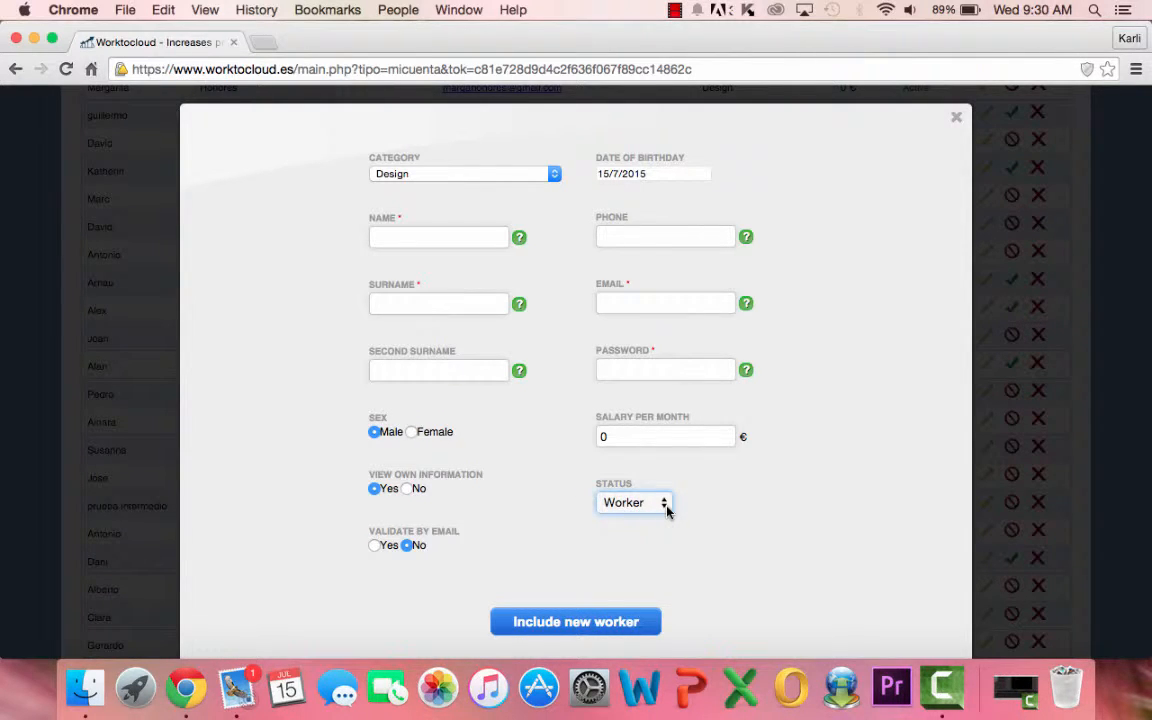
pyautogui.click(668, 511)
pyautogui.click(665, 505)
pyautogui.scroll(-2, 684, 611)
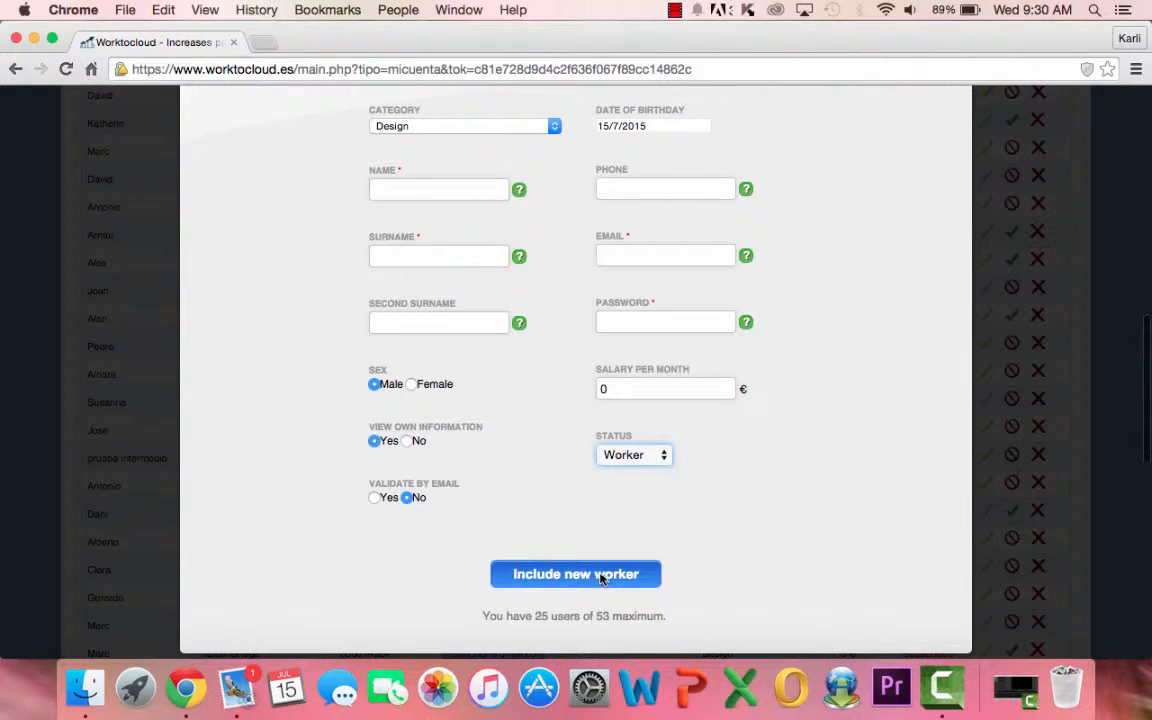
pyautogui.scroll(5, 600, 578)
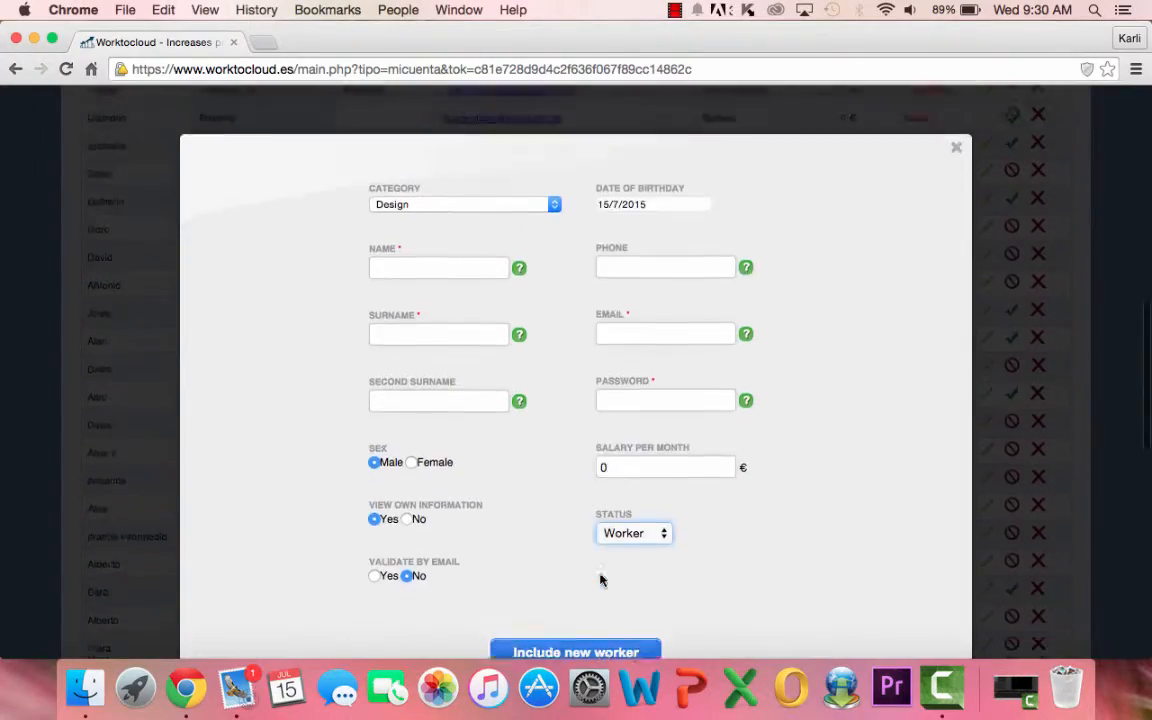
pyautogui.click(958, 297)
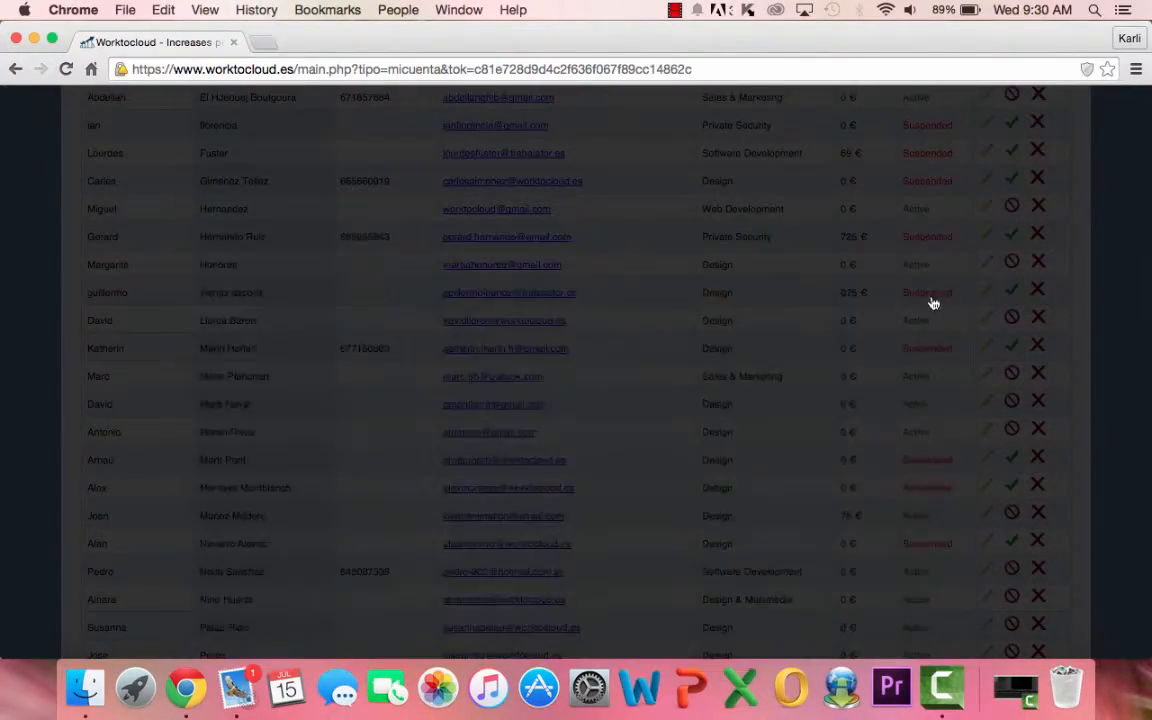
# Step: Switch from the workers list to the Customers list and open the form for including a new customer
pyautogui.scroll(5, 674, 275)
pyautogui.scroll(5, 674, 349)
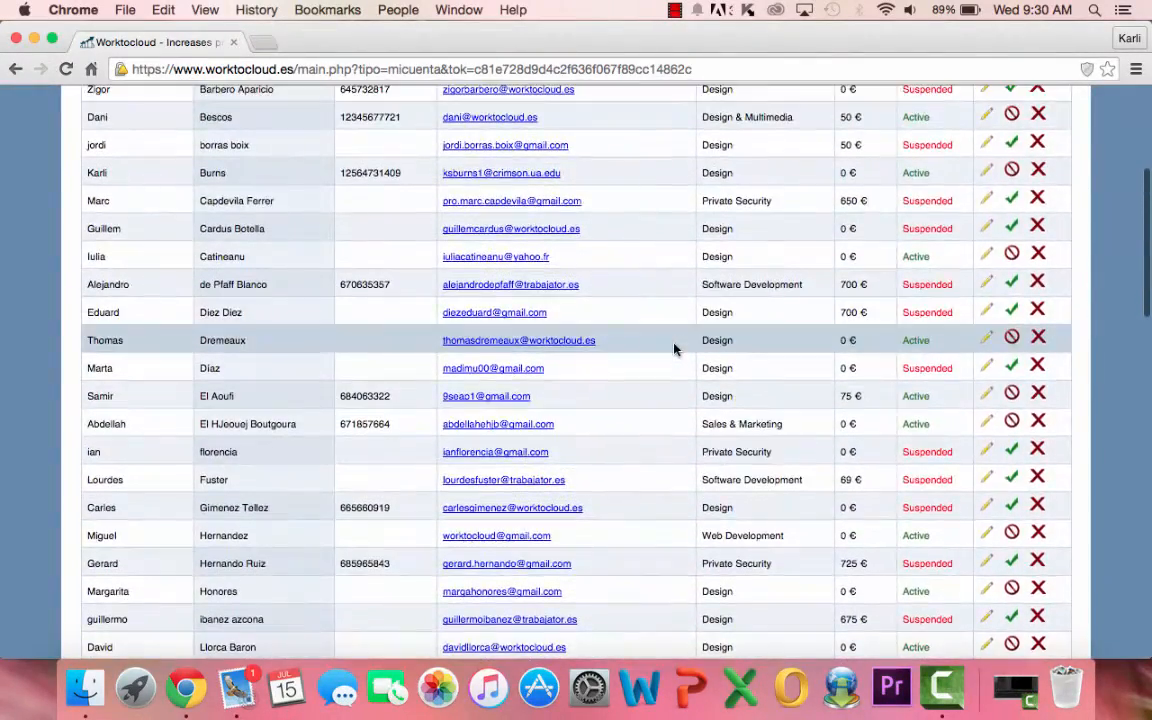
pyautogui.scroll(2, 350, 267)
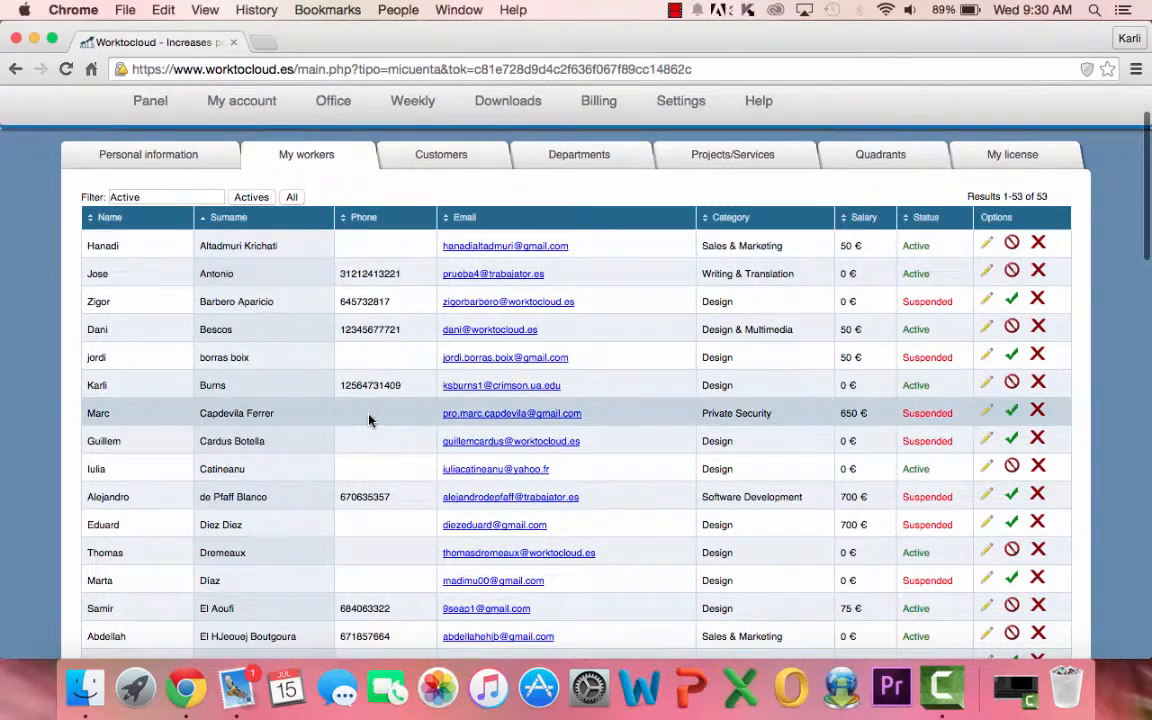
pyautogui.click(449, 159)
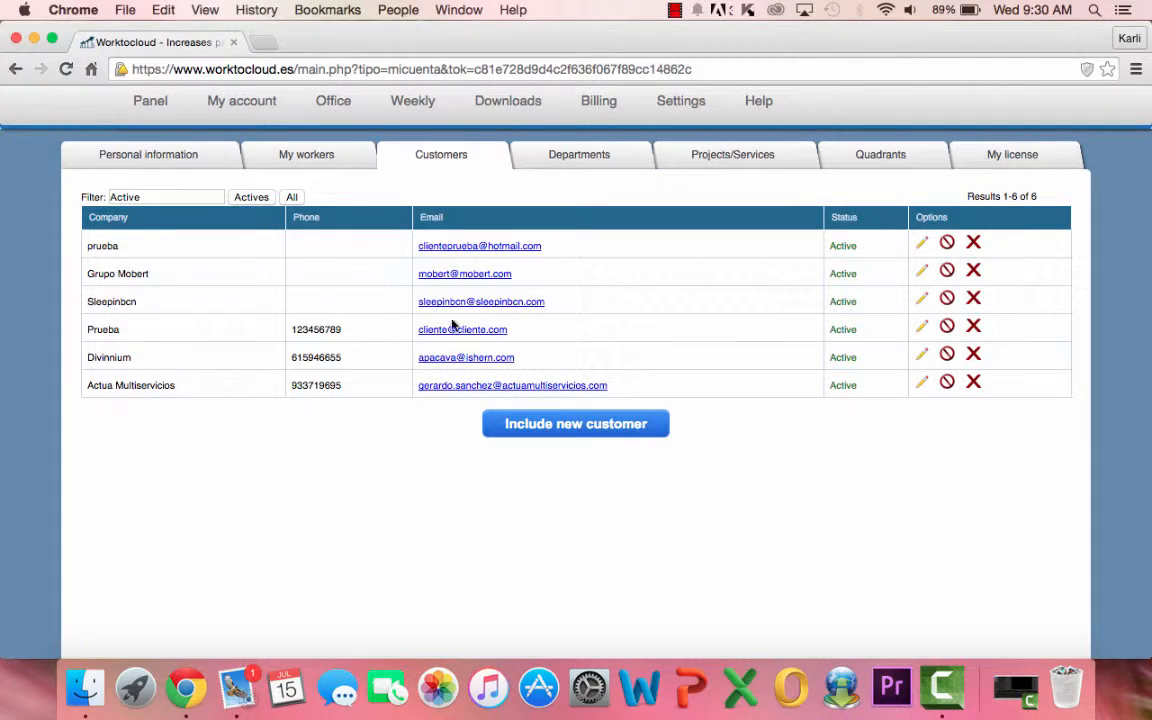
pyautogui.click(611, 422)
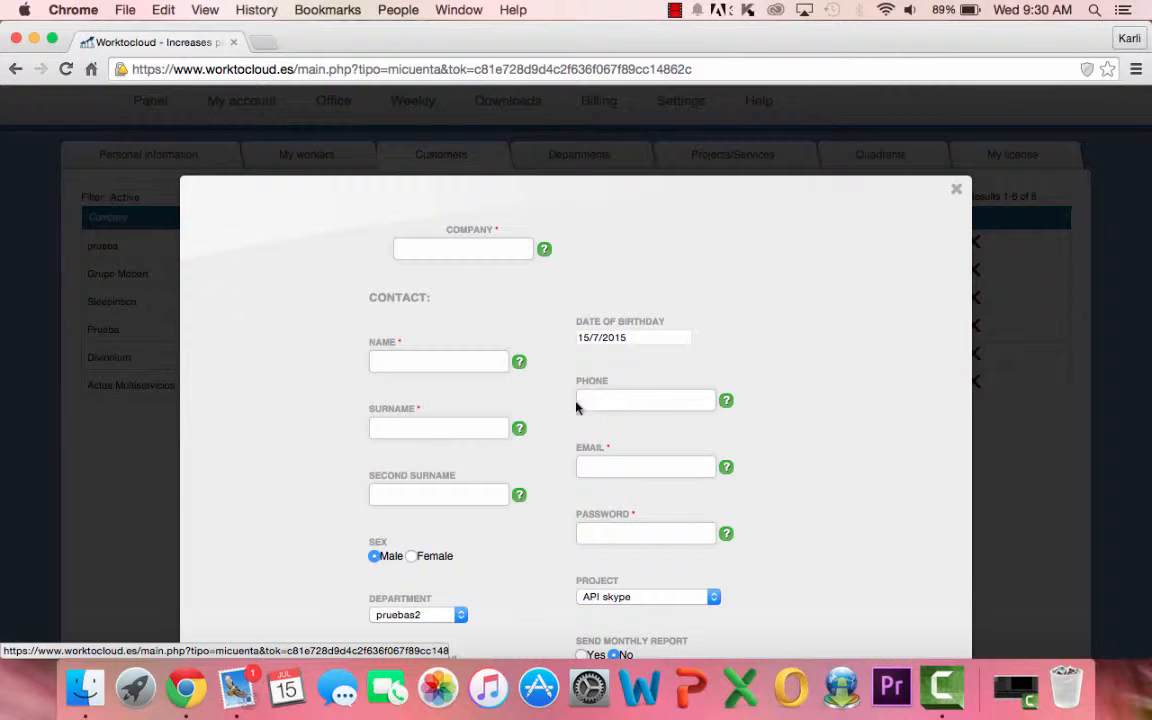
# Step: Examine the company, contact name, surname, second surname, email and password fields of the new customer form without filling them in
pyautogui.scroll(-1, 548, 401)
pyautogui.scroll(-2, 548, 401)
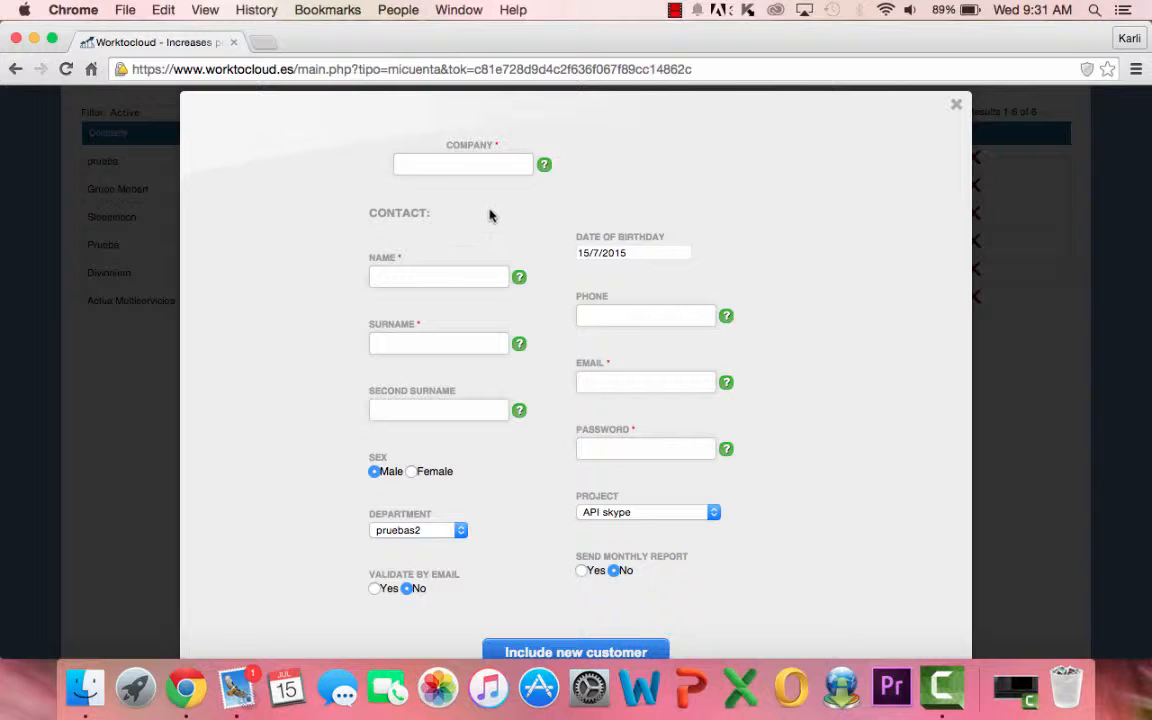
pyautogui.click(479, 164)
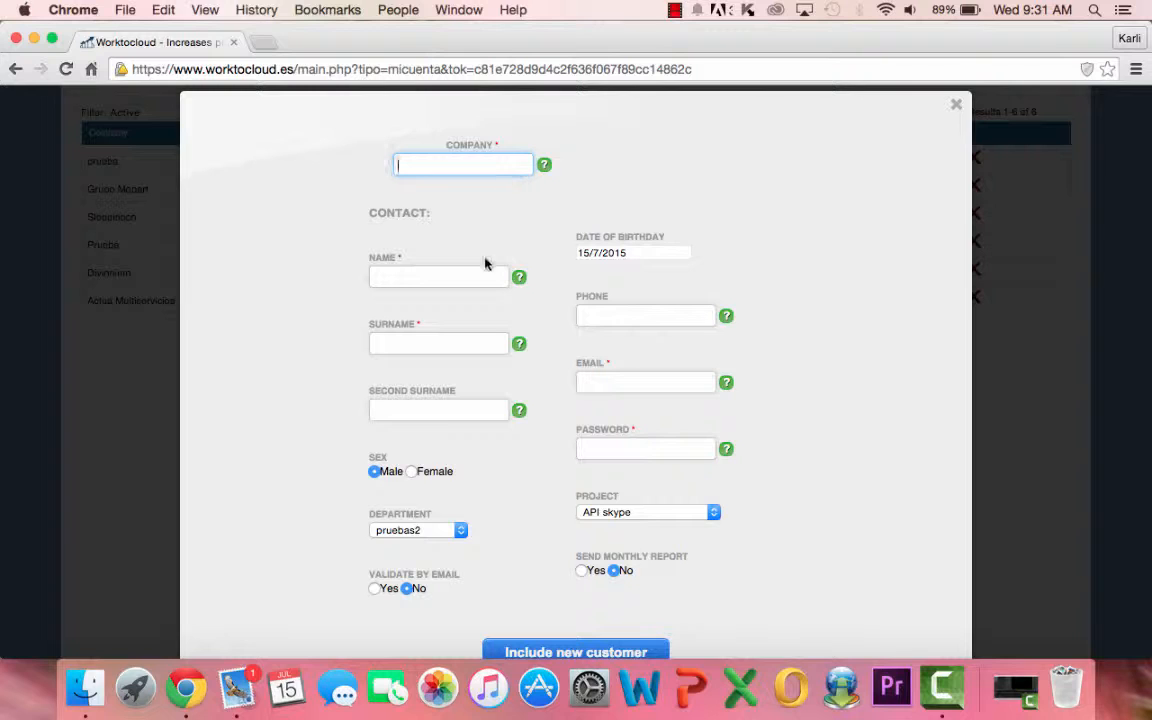
pyautogui.click(433, 278)
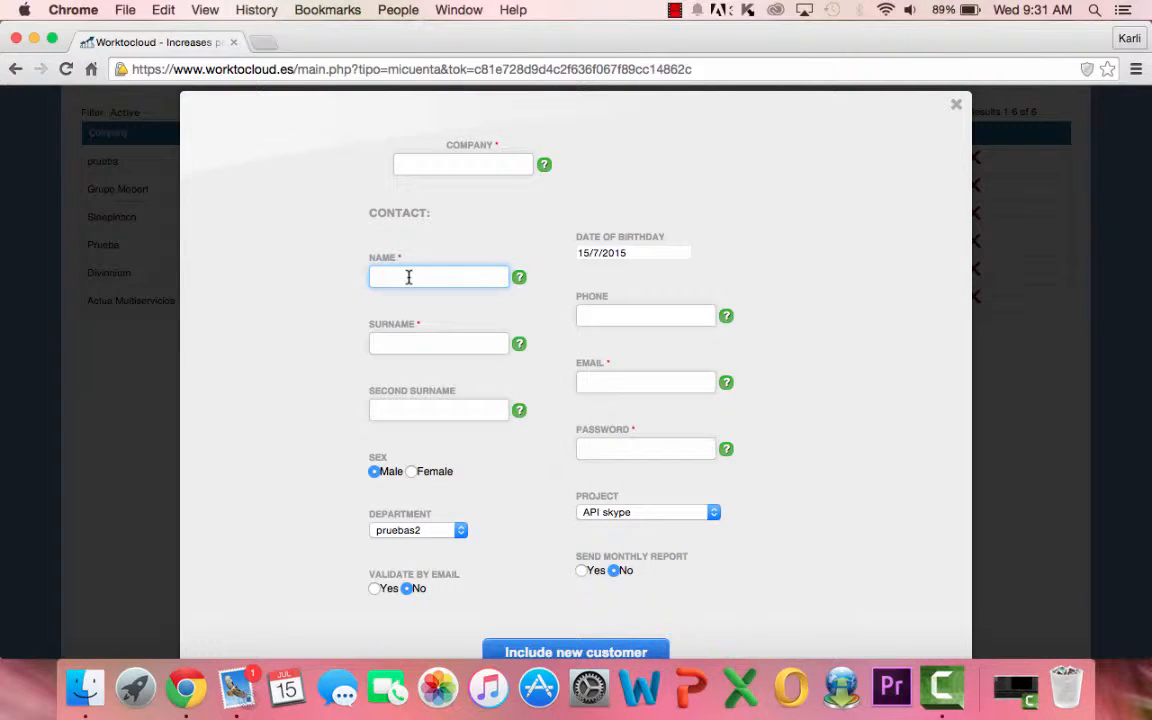
pyautogui.click(414, 340)
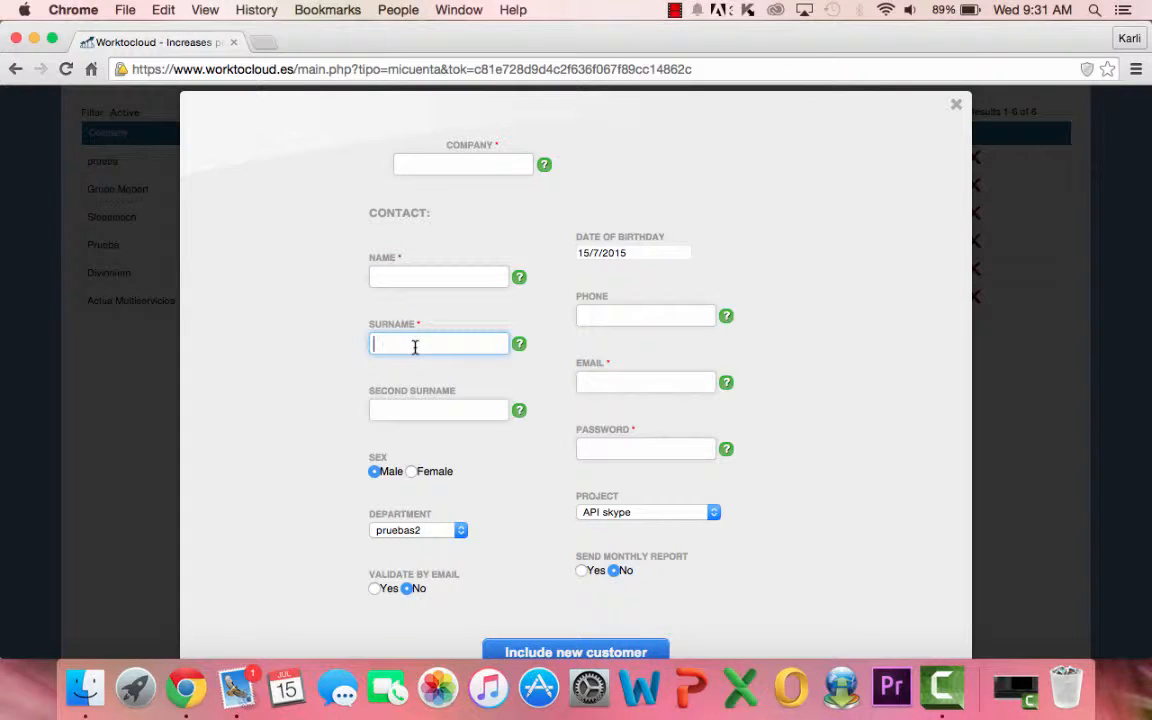
pyautogui.click(416, 409)
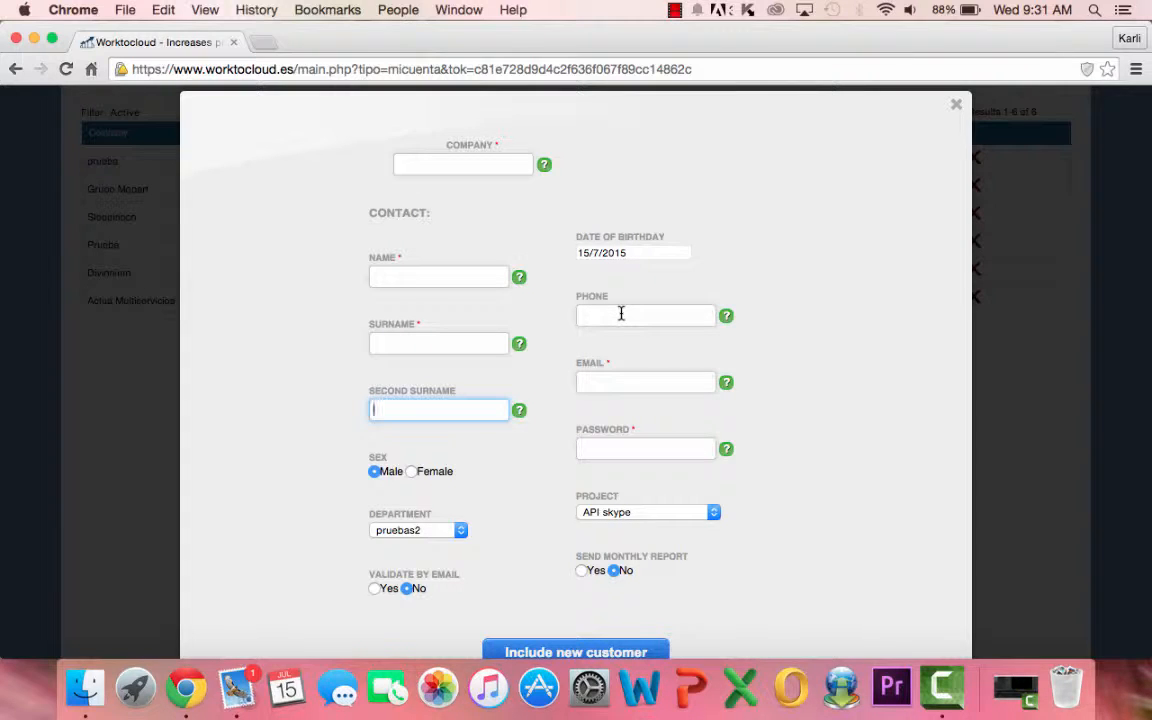
pyautogui.click(621, 383)
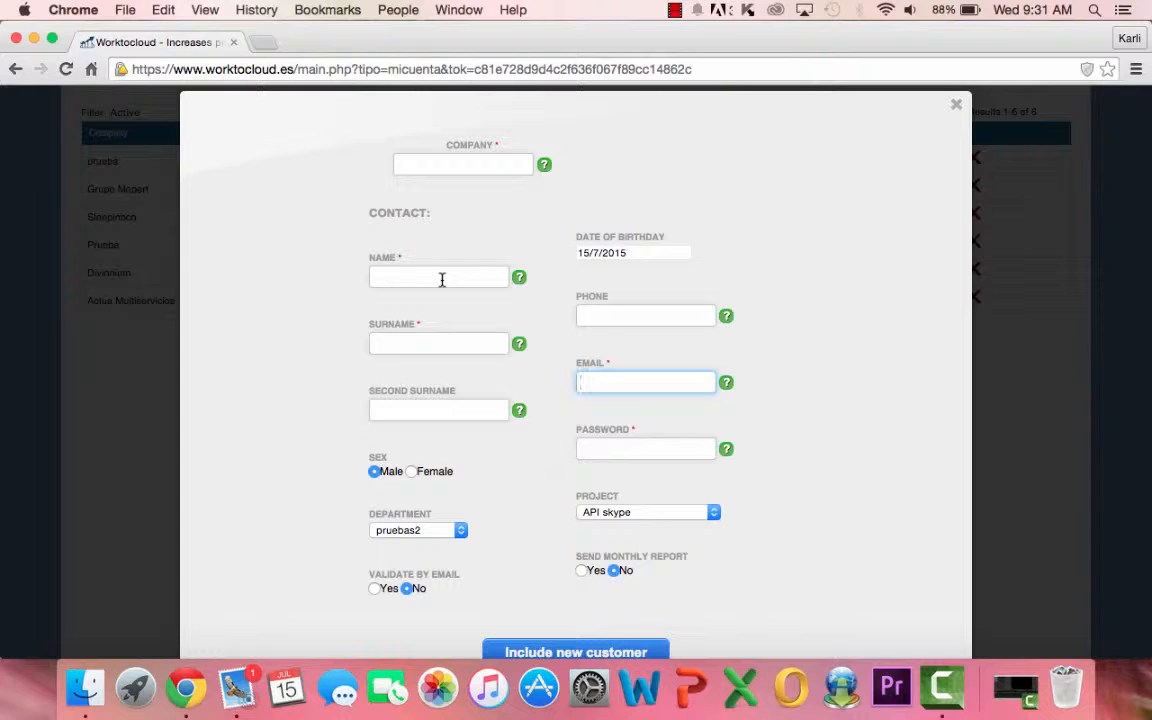
pyautogui.click(607, 450)
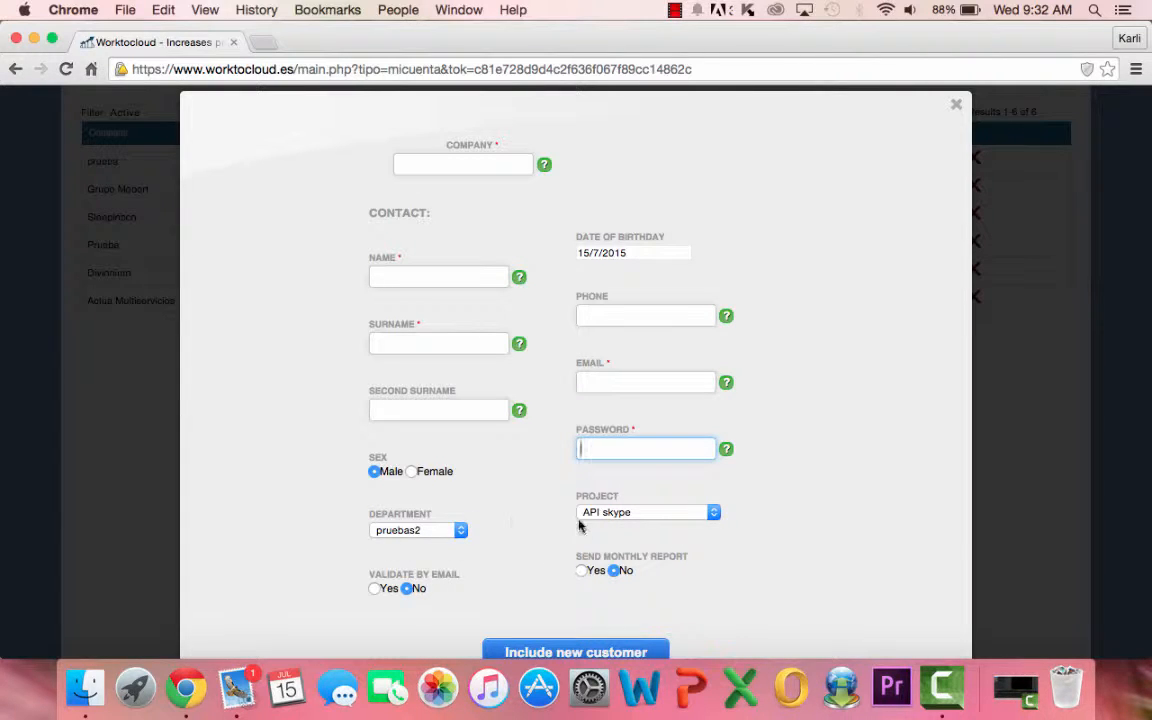
# Step: Check the department and remaining options of the new customer form, keeping pruebas2, and close the form without including a customer
pyautogui.click(459, 535)
pyautogui.click(459, 535)
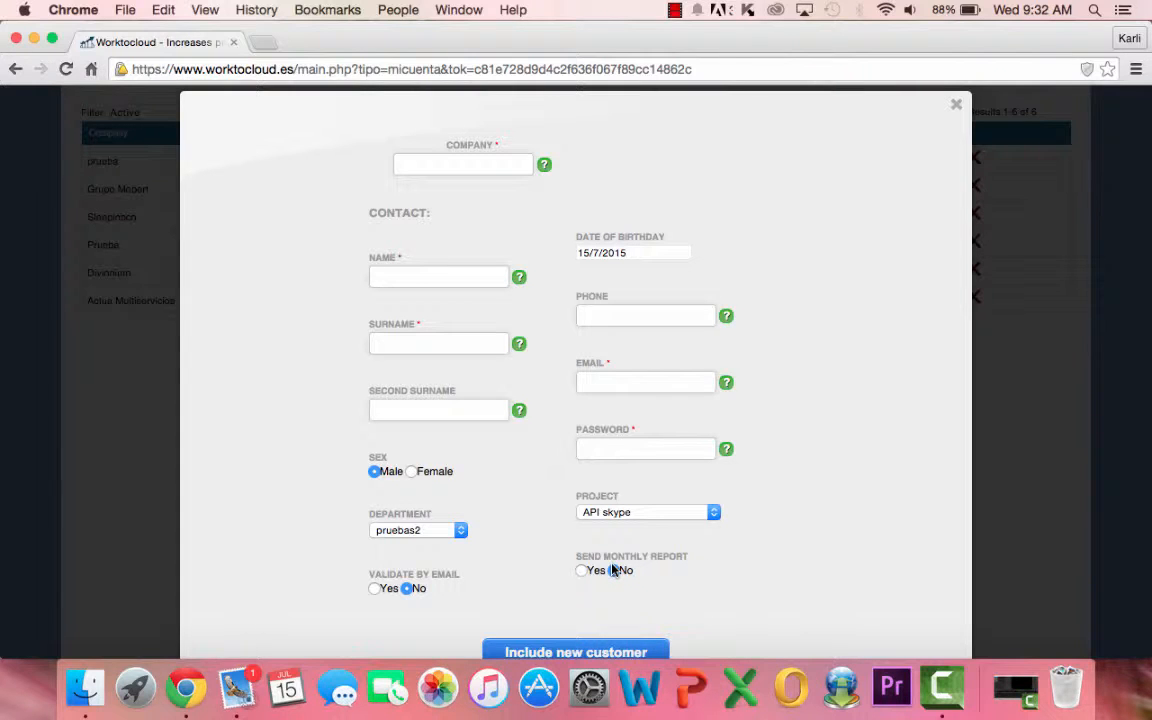
pyautogui.scroll(-2, 614, 570)
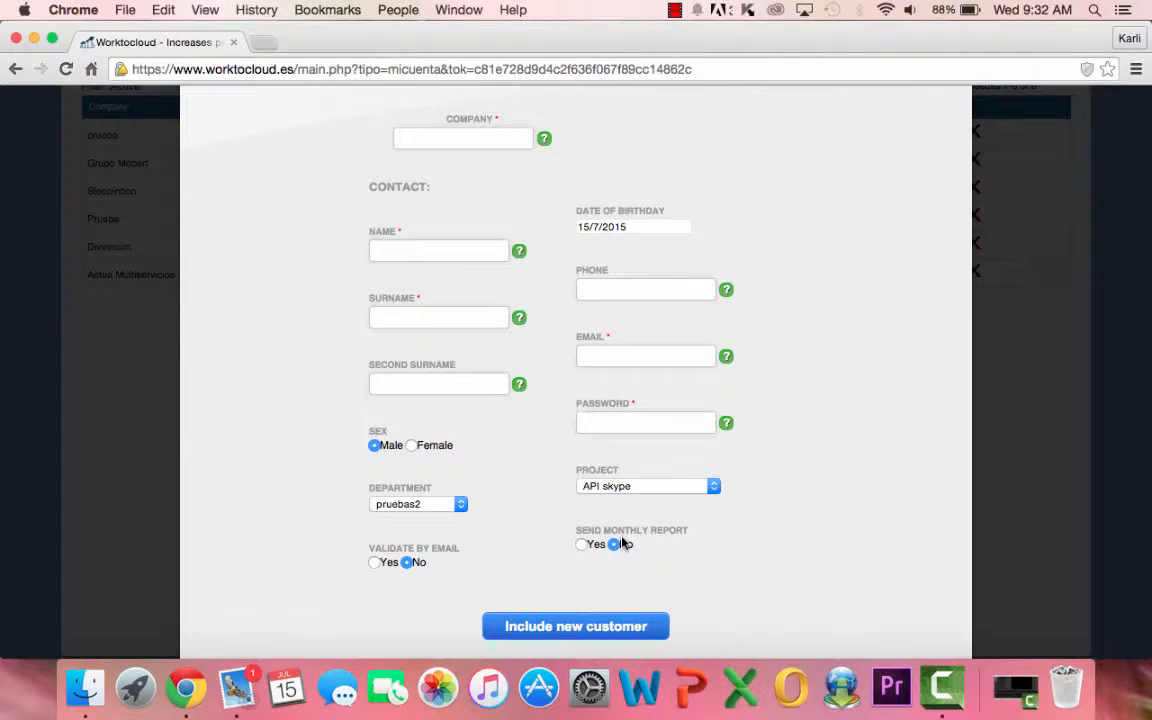
pyautogui.scroll(-1, 602, 573)
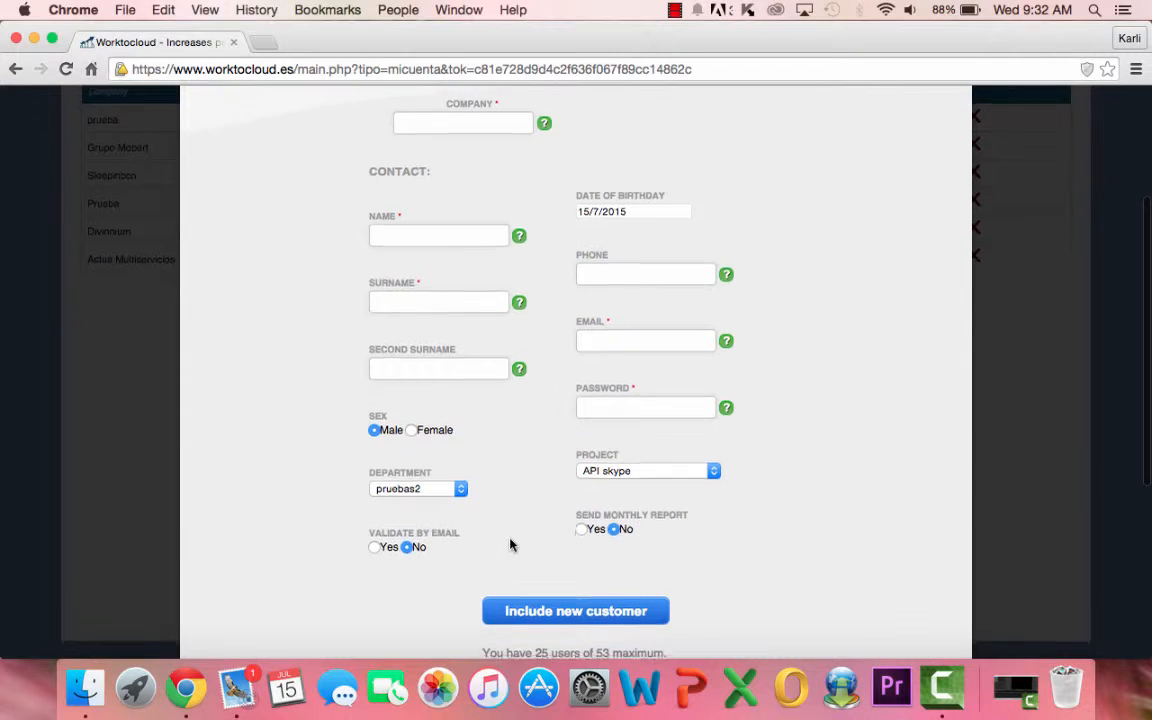
pyautogui.scroll(-4, 510, 545)
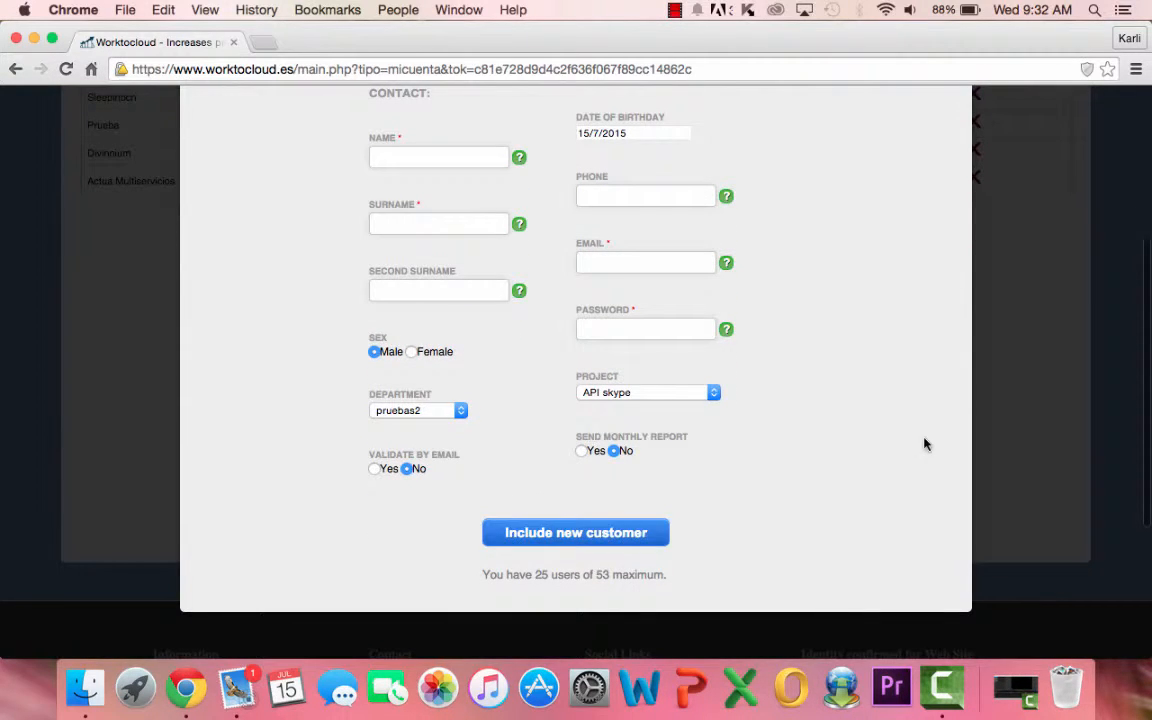
pyautogui.scroll(10, 925, 444)
pyautogui.click(954, 290)
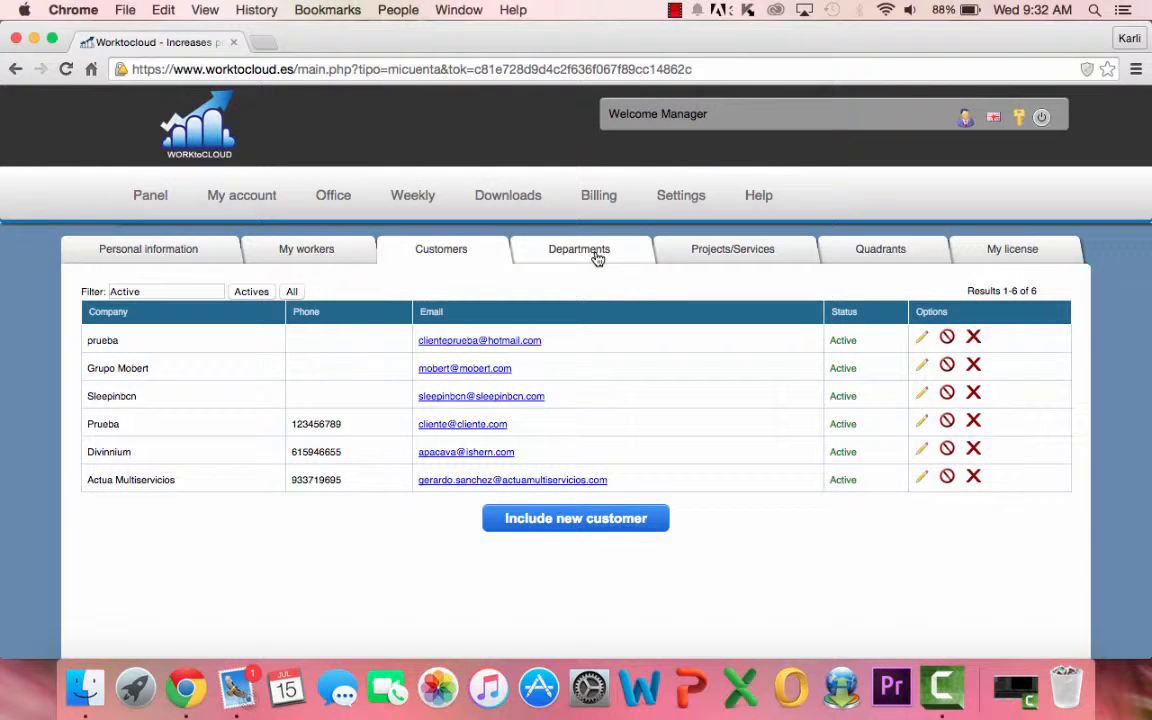
# Step: Look through the Departments list and open the form for including a new department
pyautogui.click(597, 258)
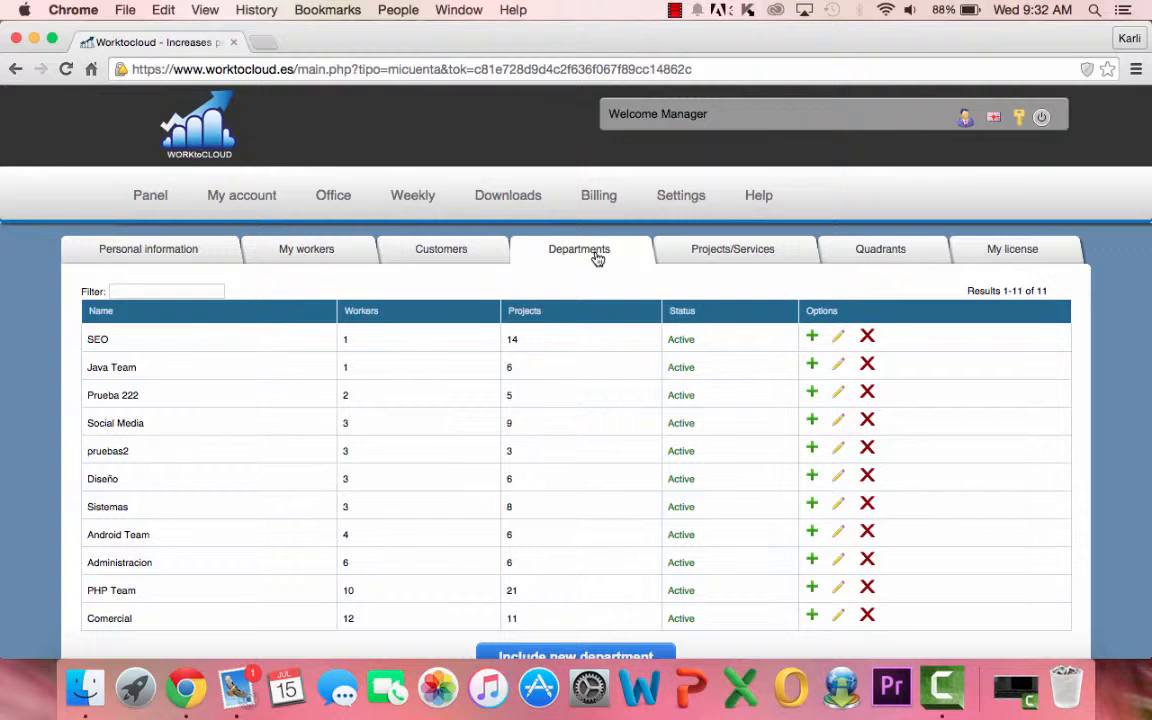
pyautogui.scroll(-5, 597, 258)
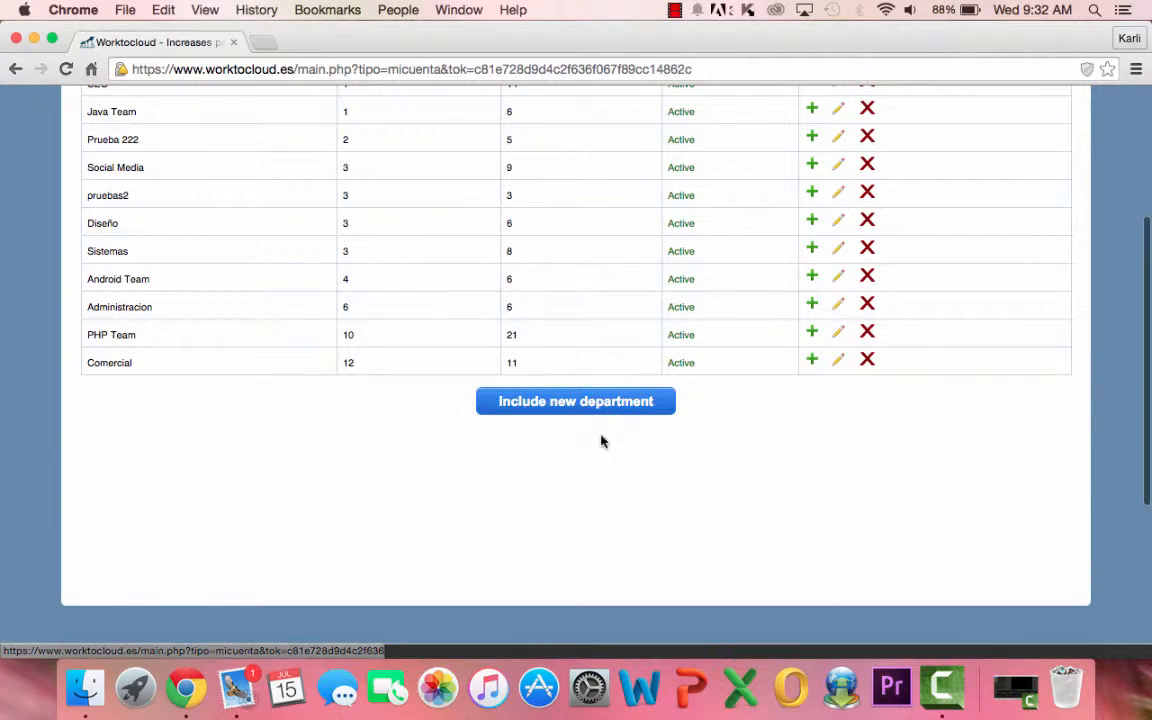
pyautogui.click(561, 403)
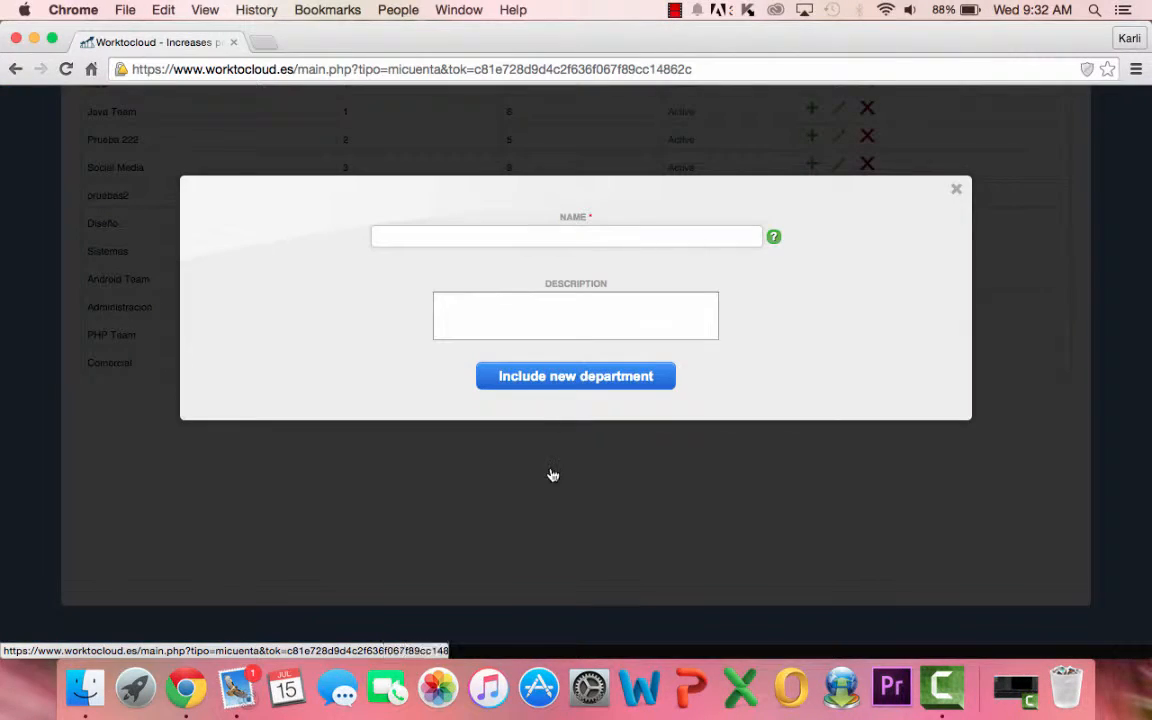
# Step: Try Marketing as the name of a new department and move on to its description
pyautogui.click(686, 239)
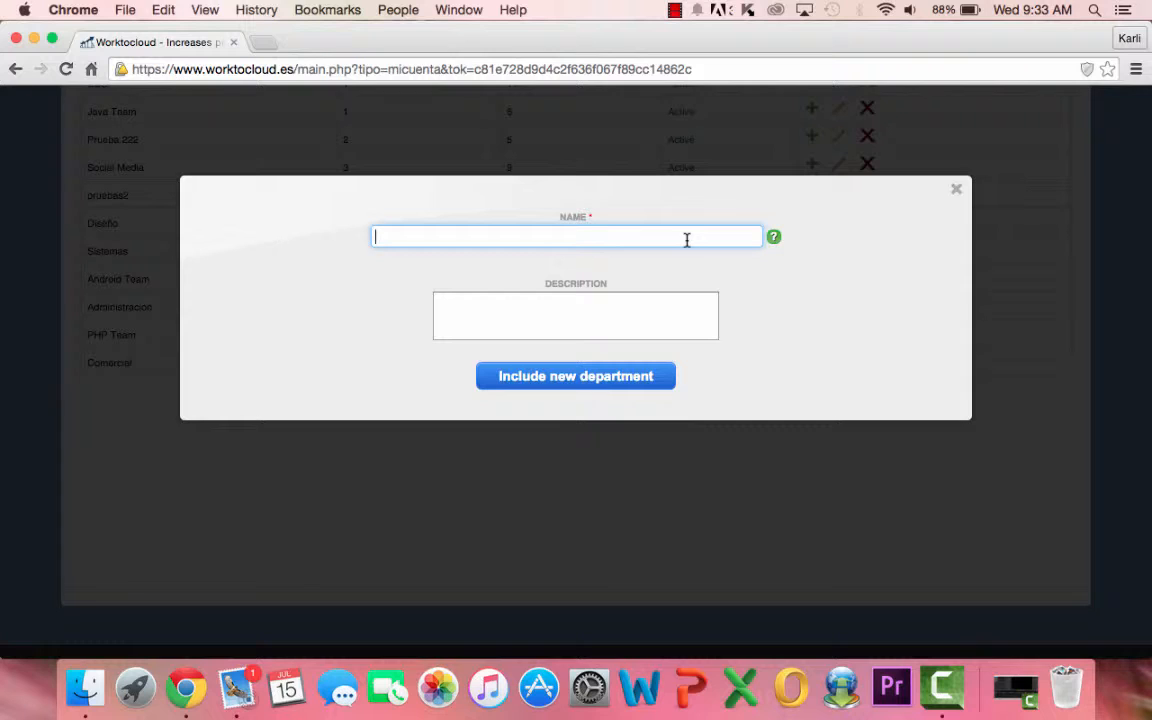
pyautogui.write('Marketing')
pyautogui.click(623, 307)
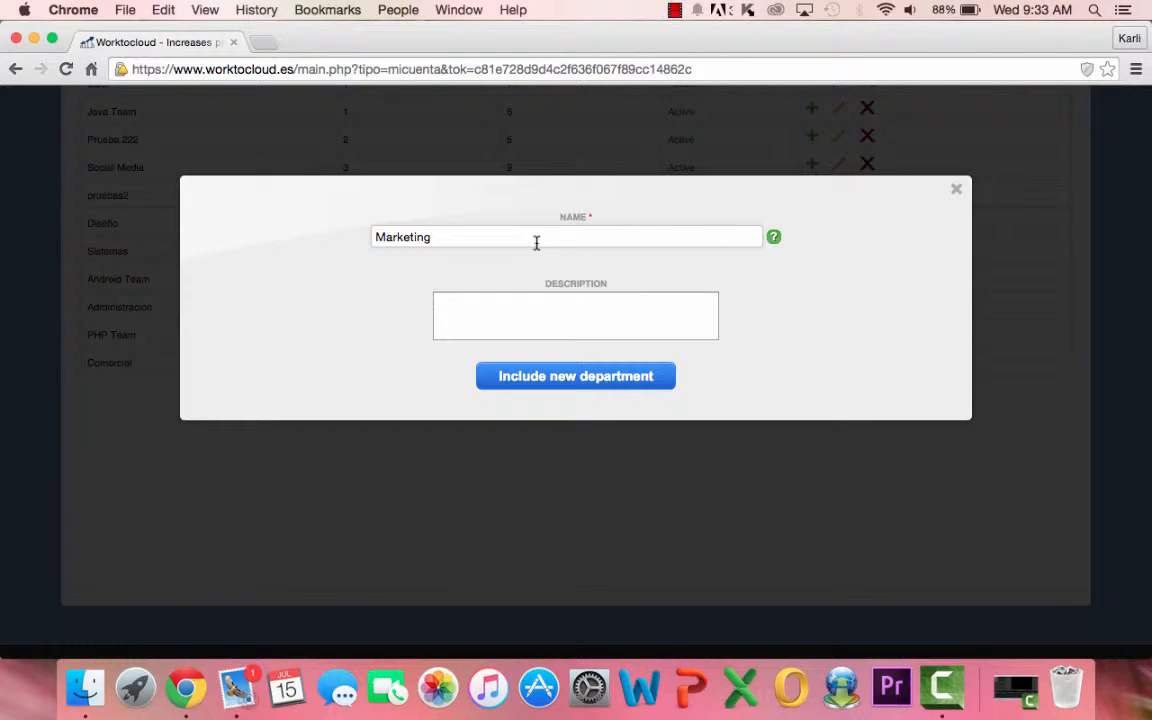
# Step: Clear the new department's name and close the form without including it, returning to the Departments list
pyautogui.click(492, 240)
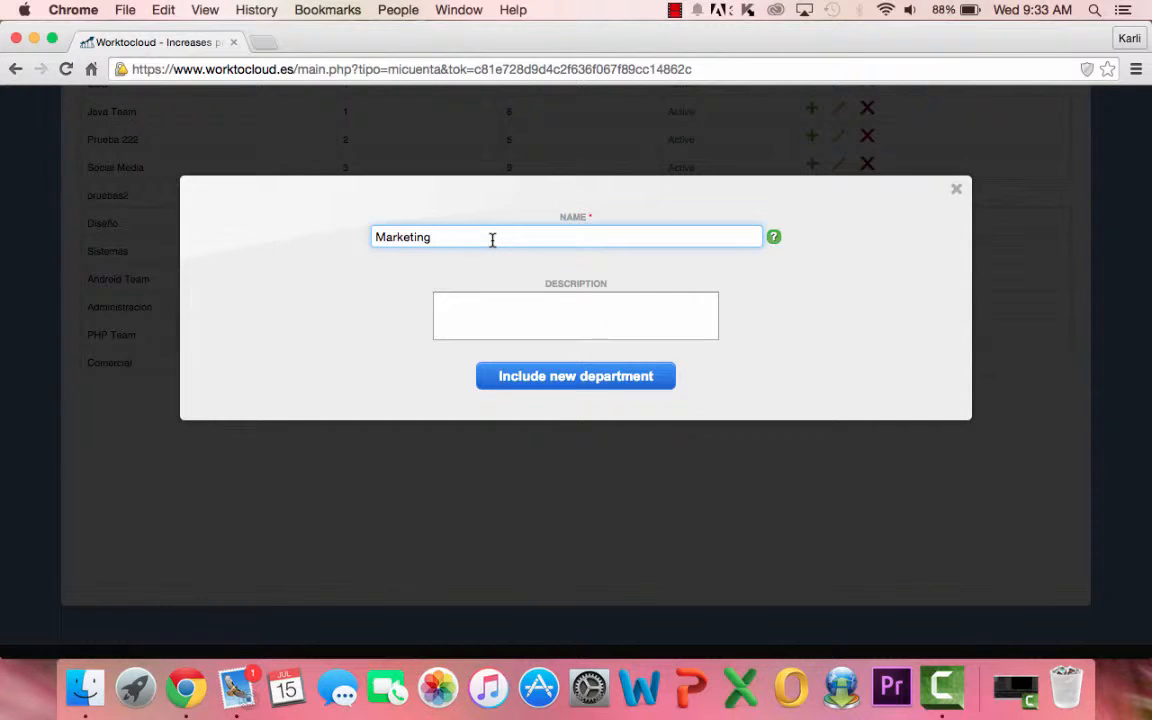
pyautogui.press('BackSpace')
pyautogui.press('BackSpace')
pyautogui.press('BackSpace')
pyautogui.press('BackSpace')
pyautogui.press('BackSpace')
pyautogui.press('BackSpace')
pyautogui.press('BackSpace')
pyautogui.press('BackSpace')
pyautogui.press('BackSpace')
pyautogui.press('BackSpace')
pyautogui.click(958, 189)
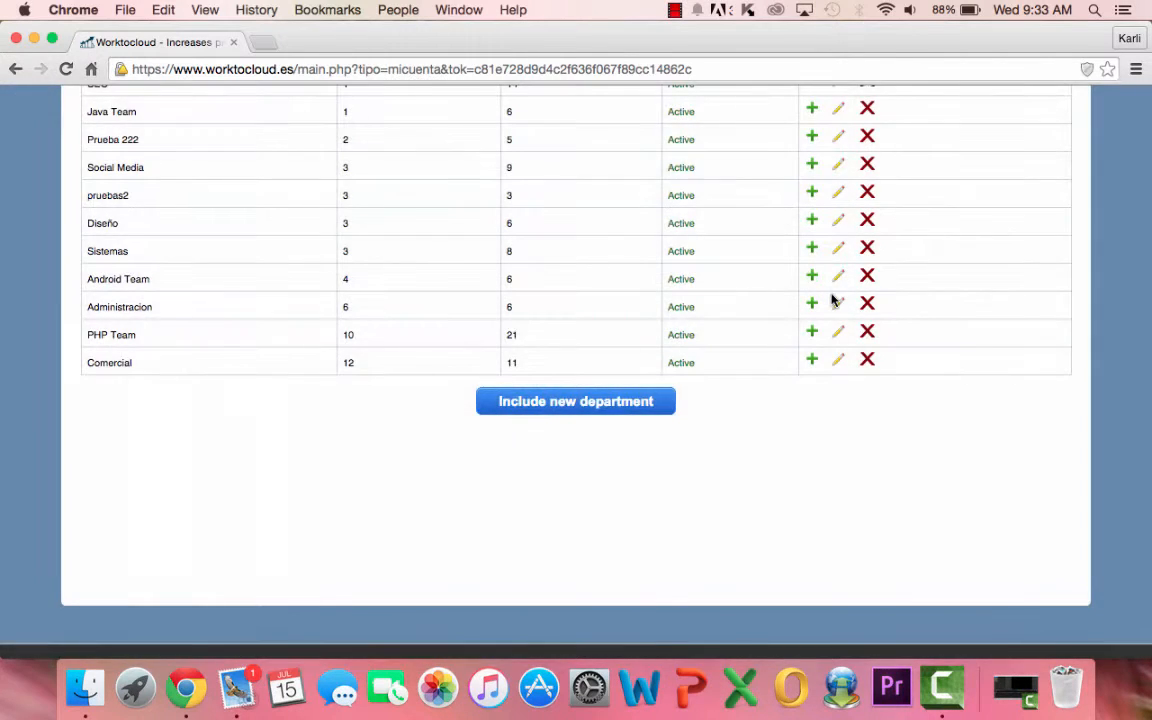
pyautogui.scroll(3, 831, 298)
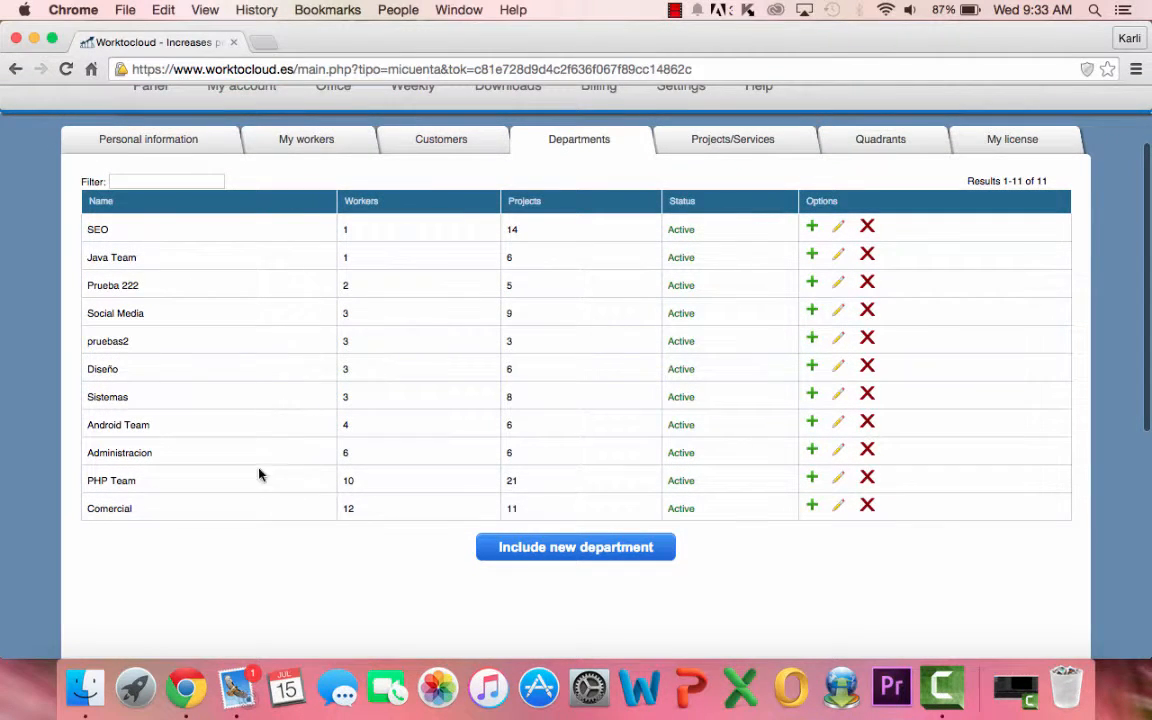
# Step: Look through the Projects/Services list and open the form for including a new project
pyautogui.click(711, 141)
pyautogui.scroll(-8, 625, 455)
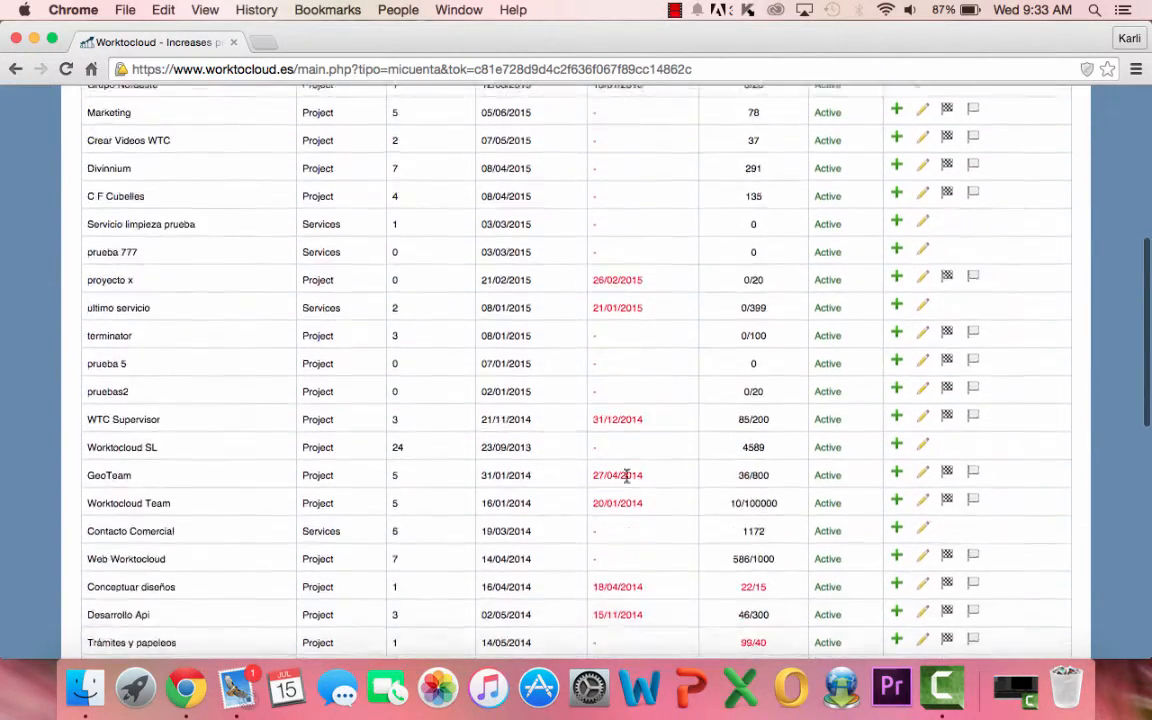
pyautogui.scroll(-10, 625, 477)
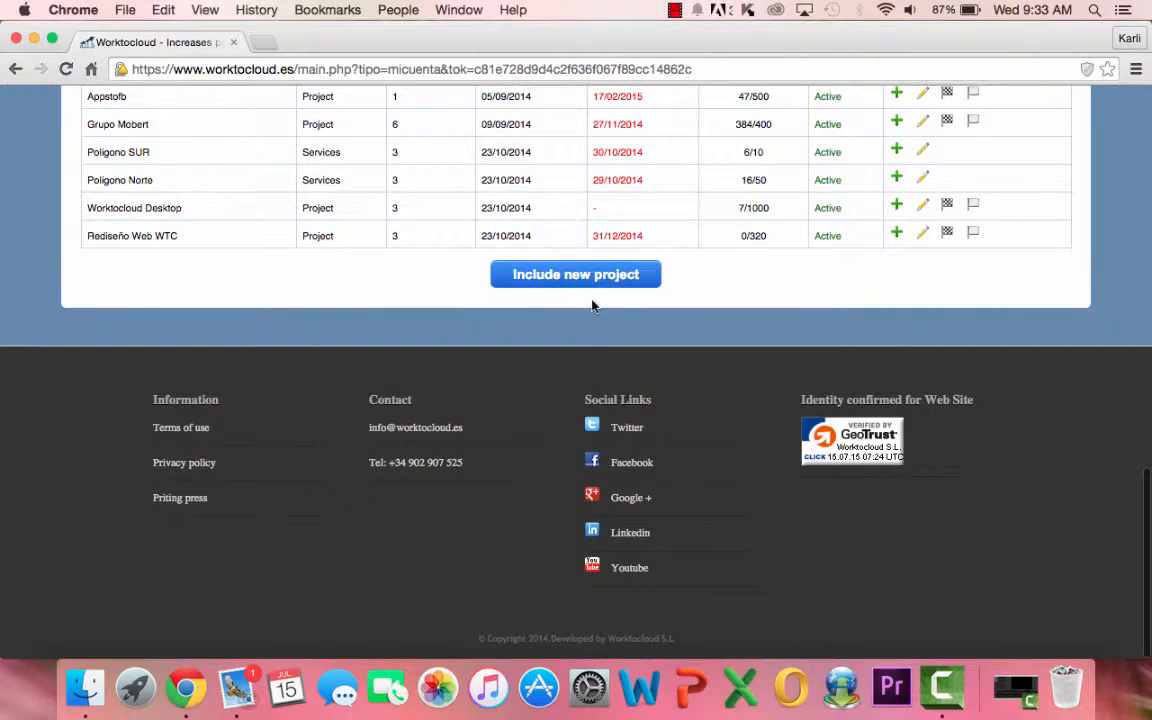
pyautogui.click(581, 275)
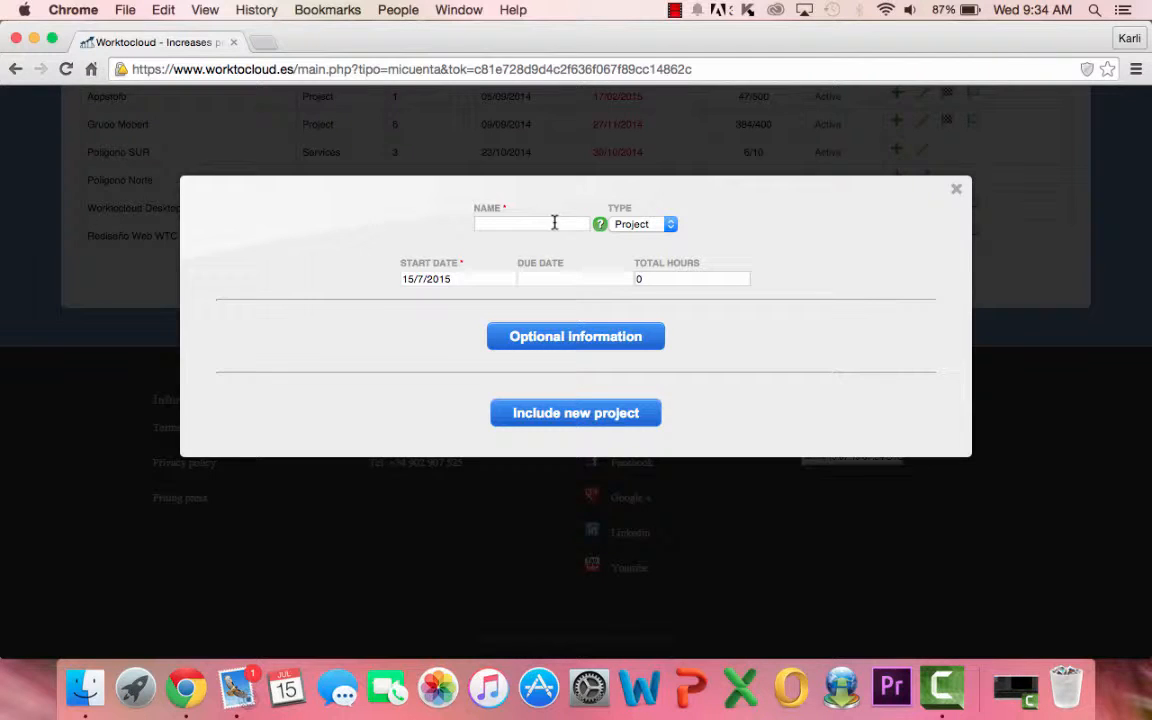
# Step: Check the type options and due date calendar of the new project form, keeping Project, and close the form without including a project
pyautogui.click(678, 13)
pyautogui.click(688, 50)
pyautogui.click(671, 226)
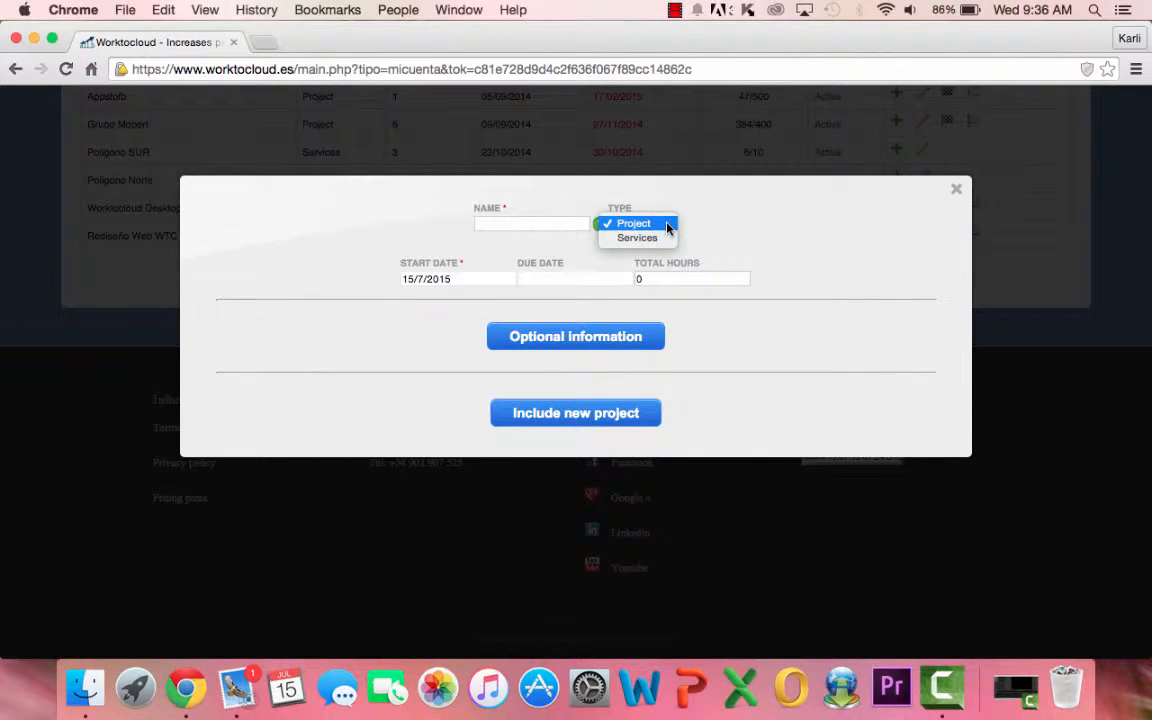
pyautogui.click(668, 228)
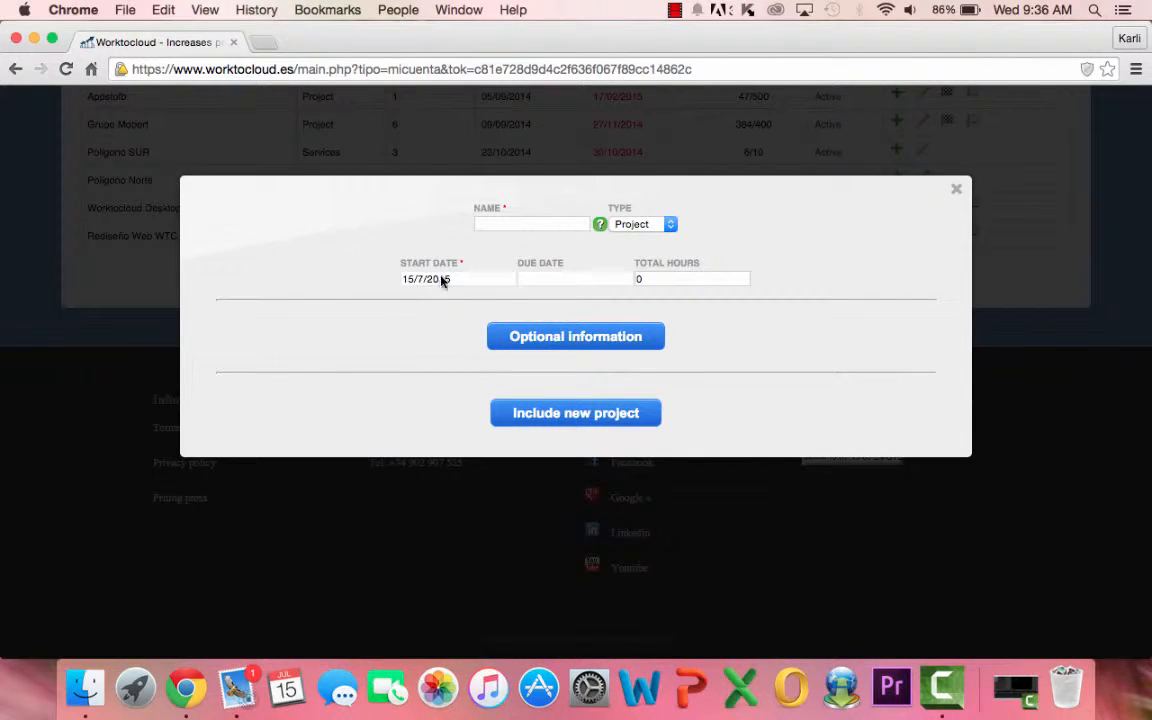
pyautogui.click(676, 10)
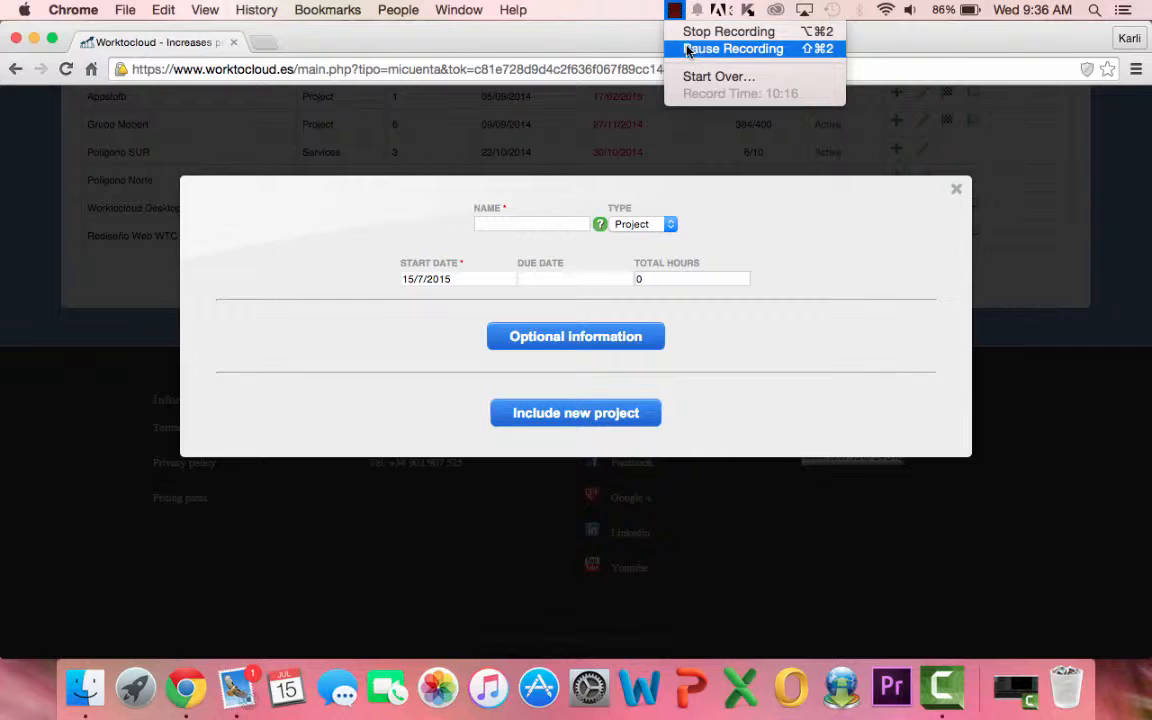
pyautogui.click(688, 50)
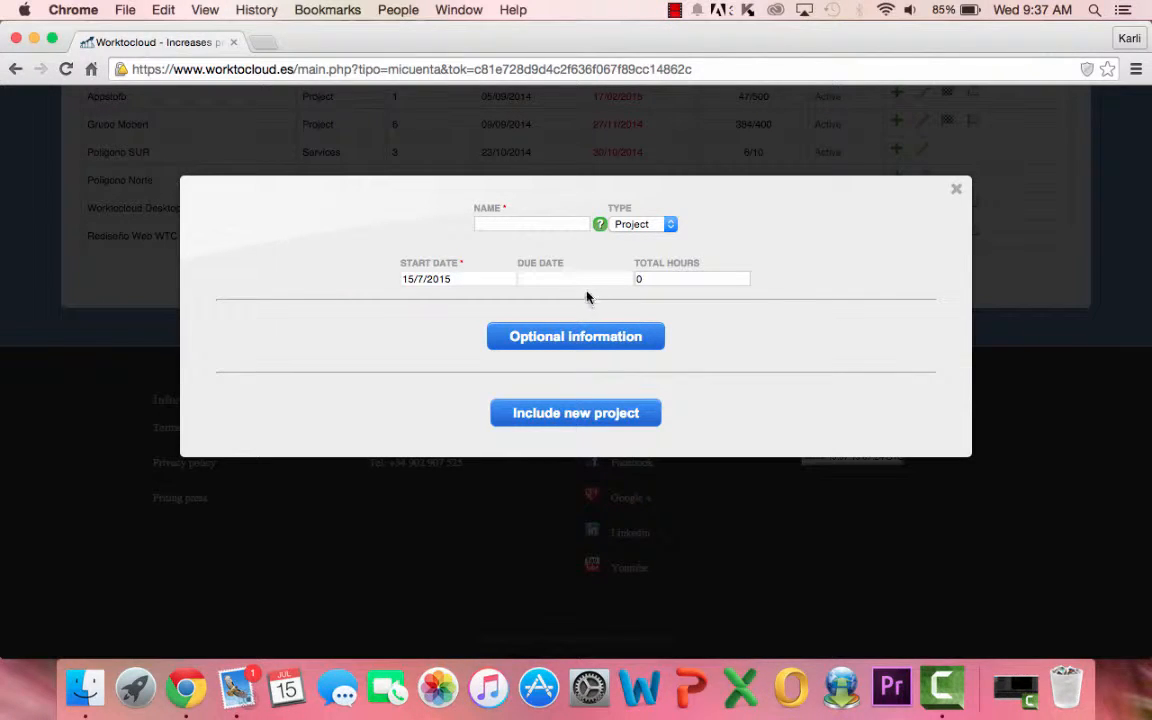
pyautogui.click(574, 283)
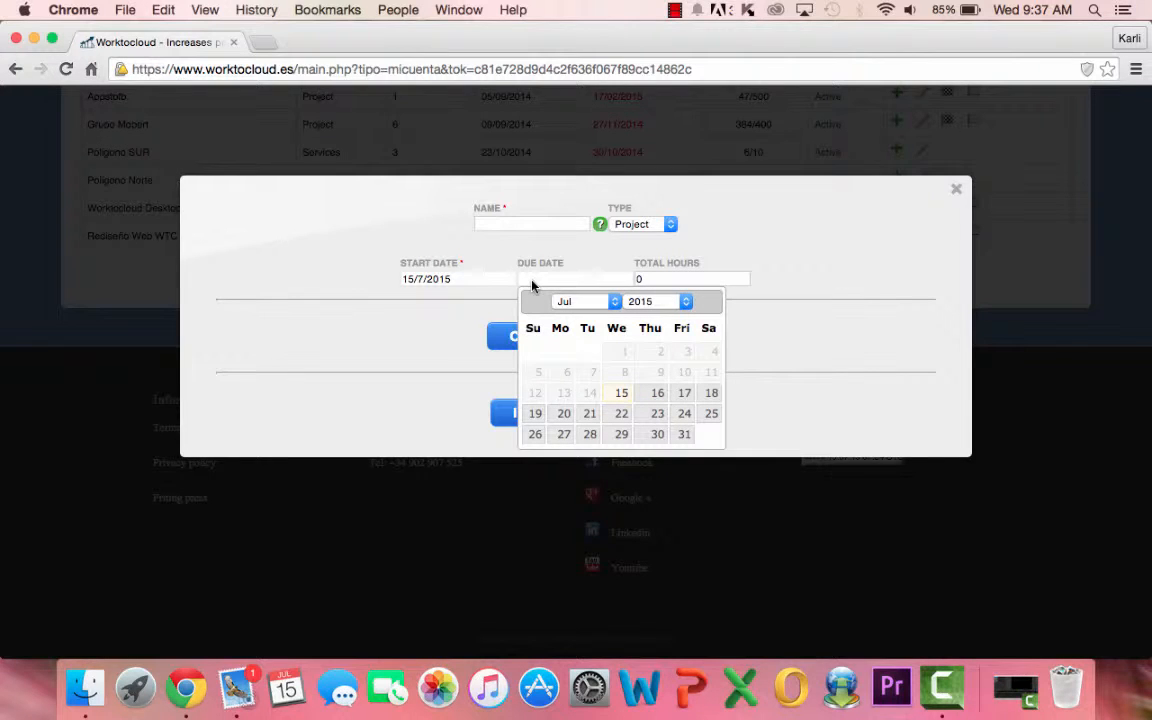
pyautogui.click(764, 263)
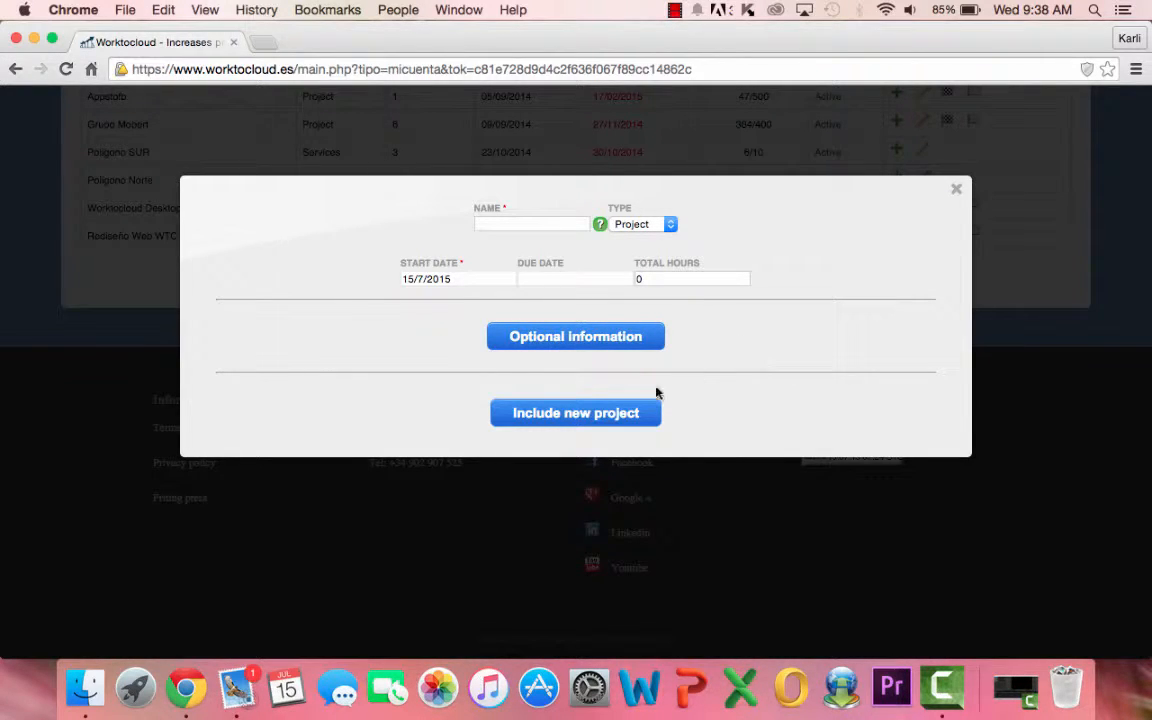
pyautogui.click(957, 189)
# Step: Look back over the Projects/Services list and return to the Departments list
pyautogui.scroll(5, 771, 224)
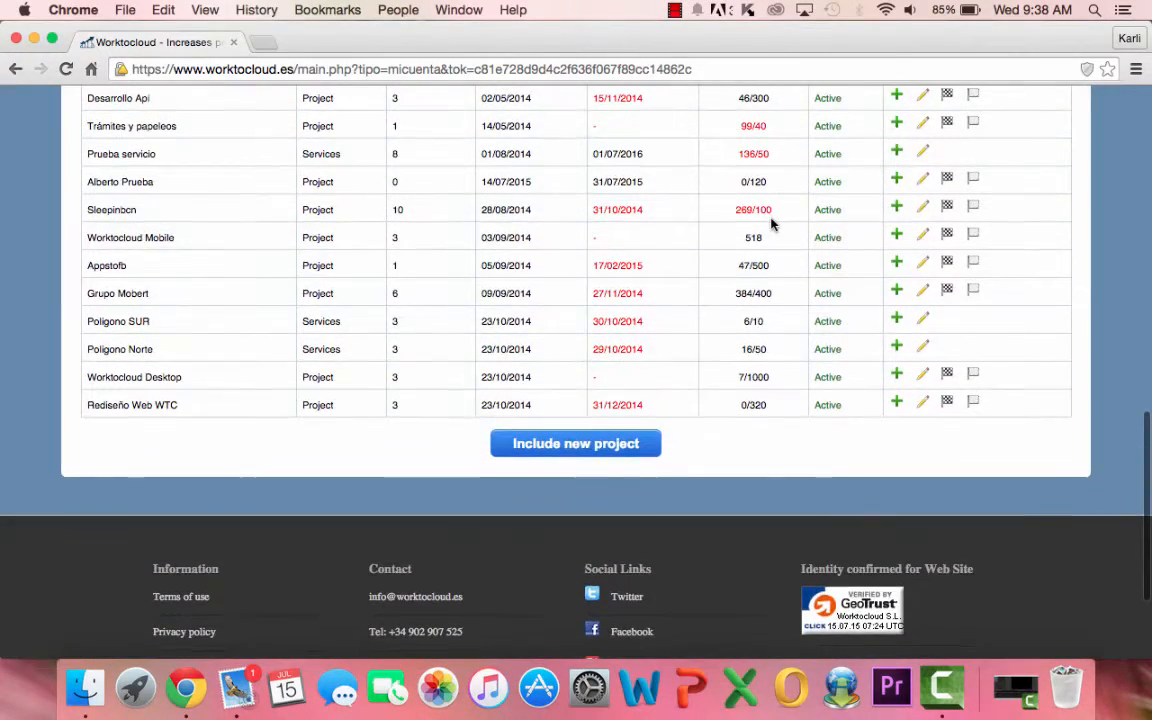
pyautogui.scroll(15, 771, 224)
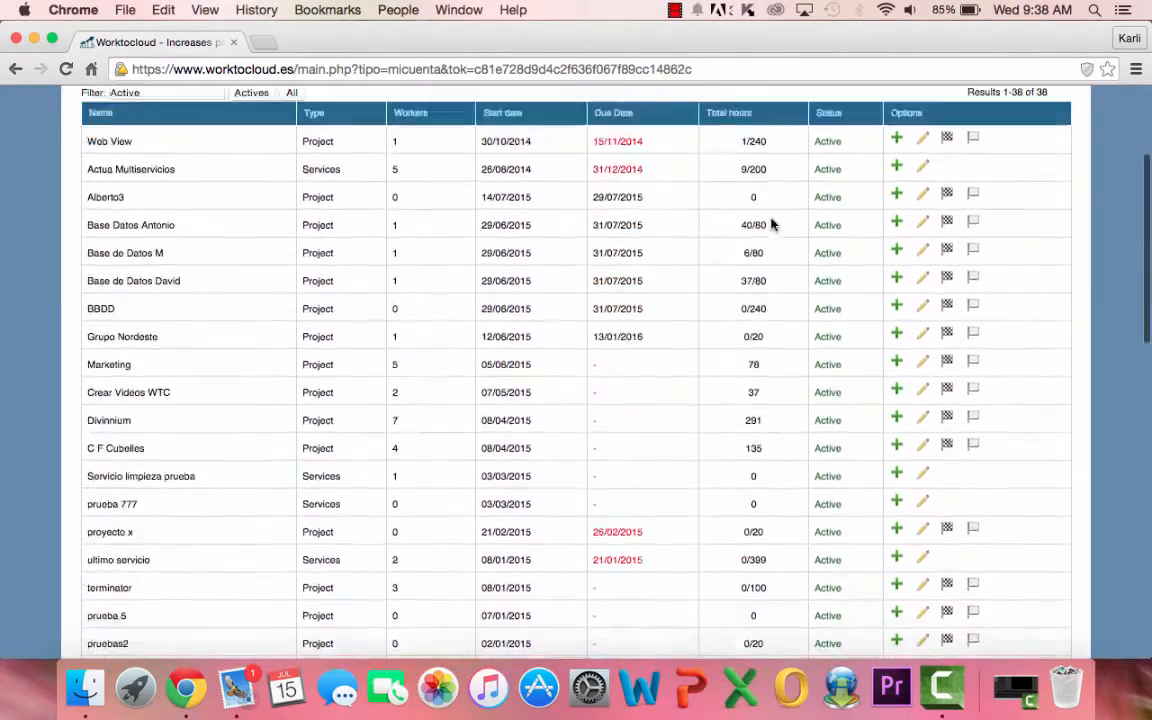
pyautogui.scroll(2, 771, 224)
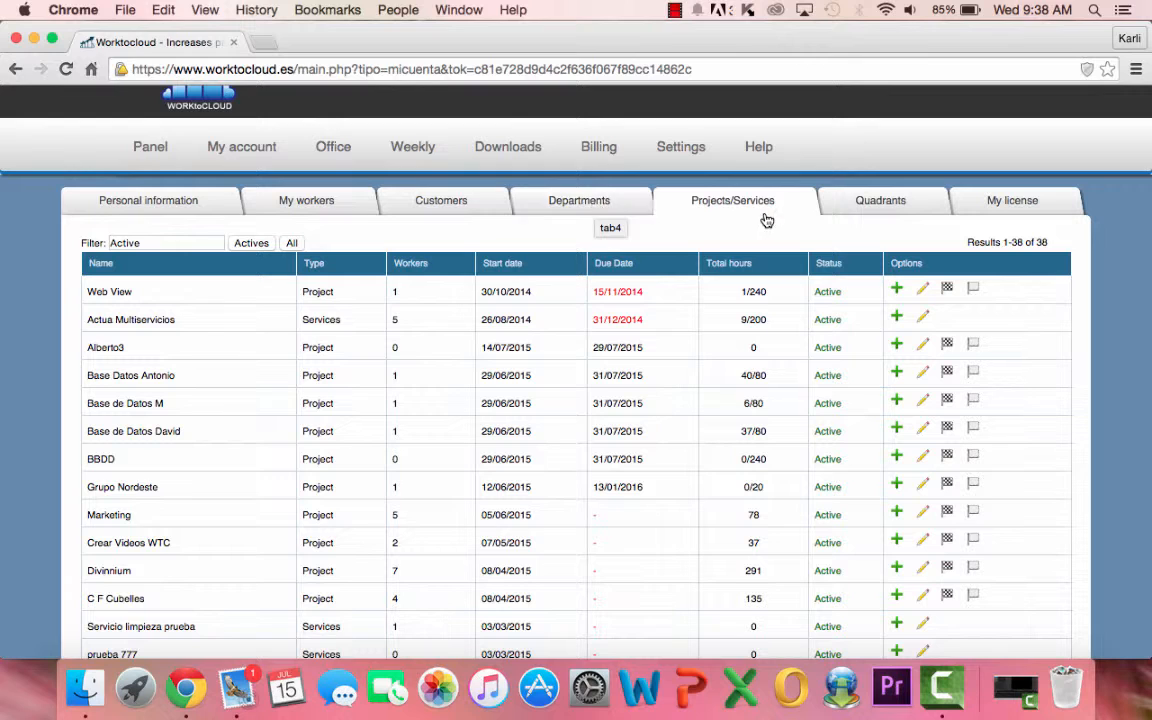
pyautogui.click(563, 212)
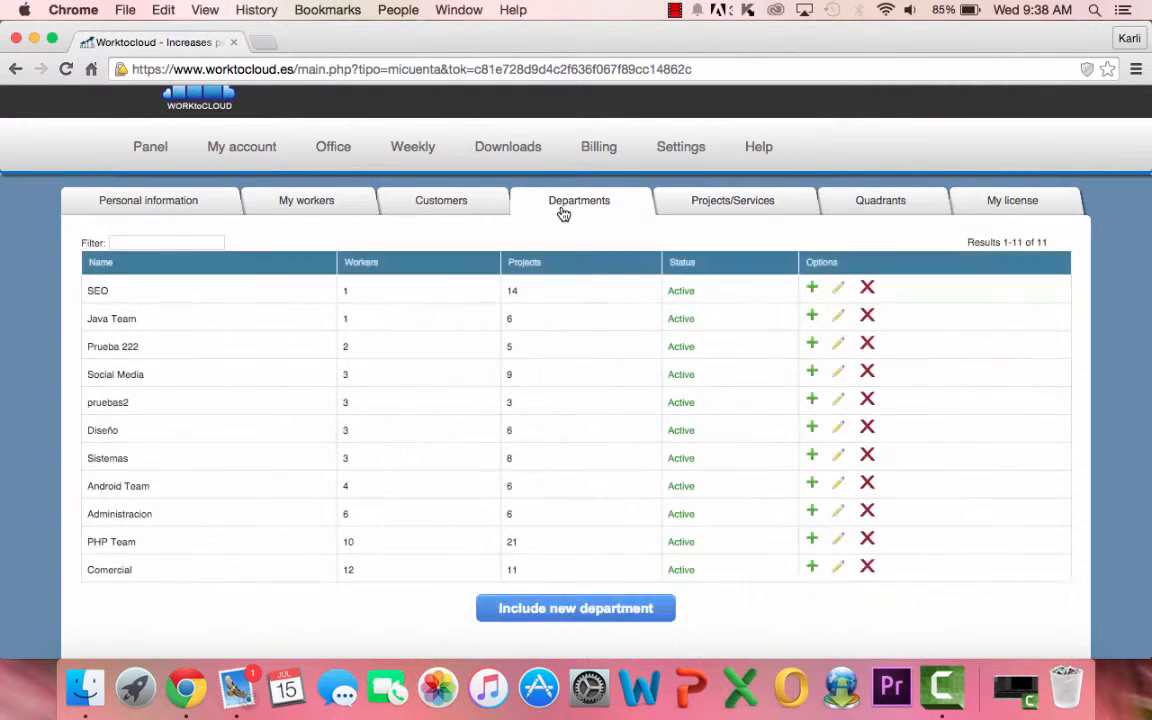
pyautogui.scroll(-1, 563, 213)
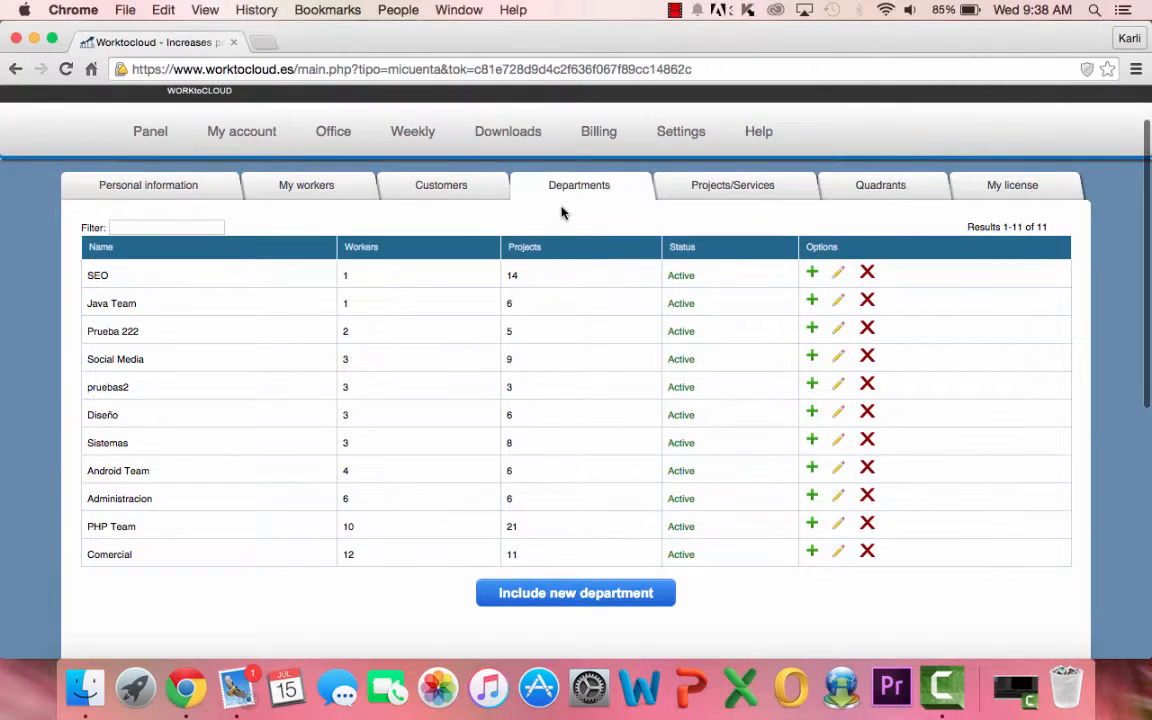
pyautogui.scroll(-1, 320, 237)
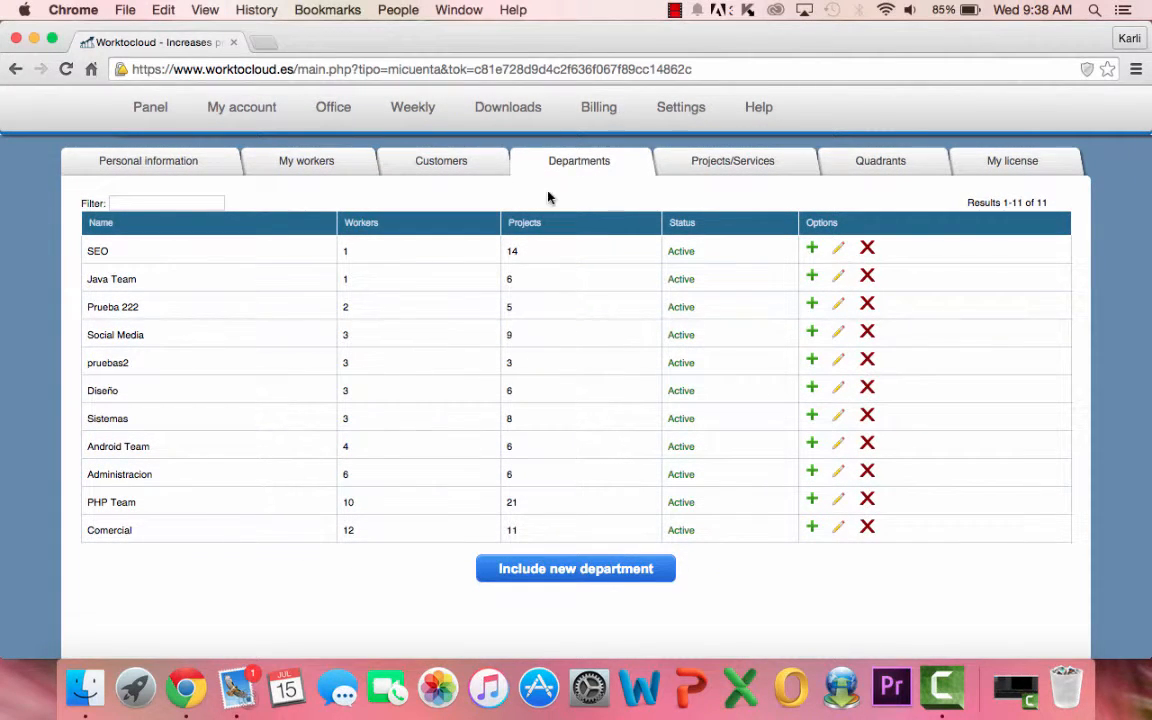
pyautogui.click(674, 10)
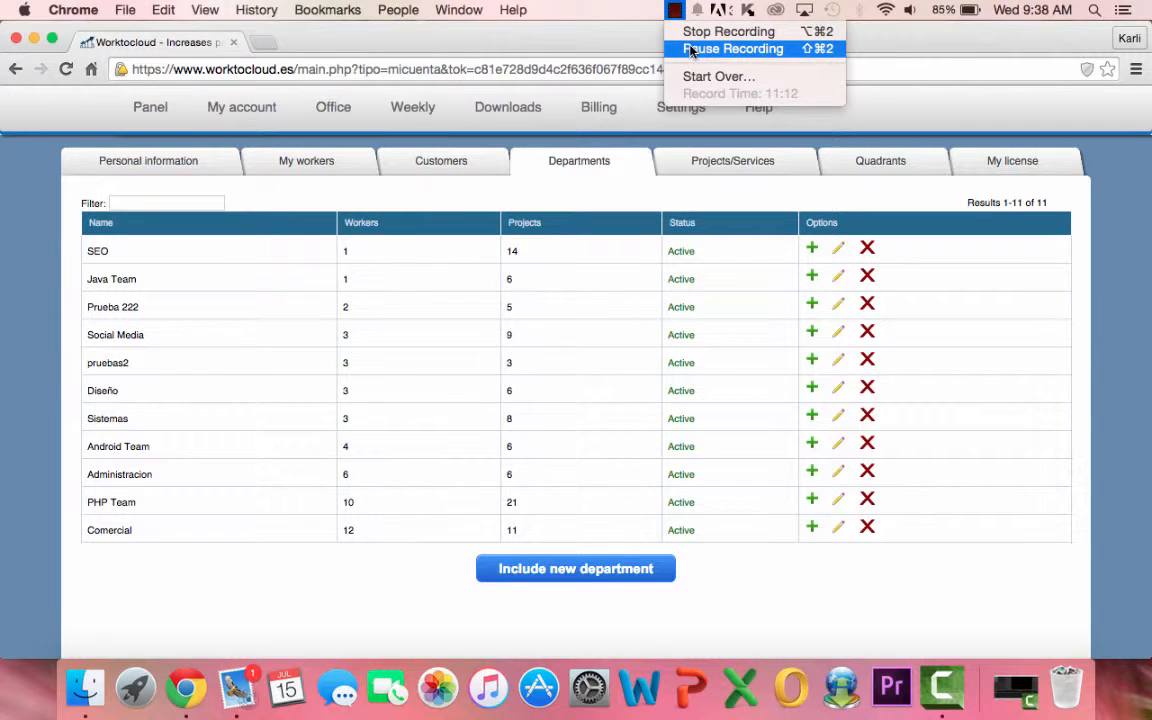
pyautogui.click(689, 49)
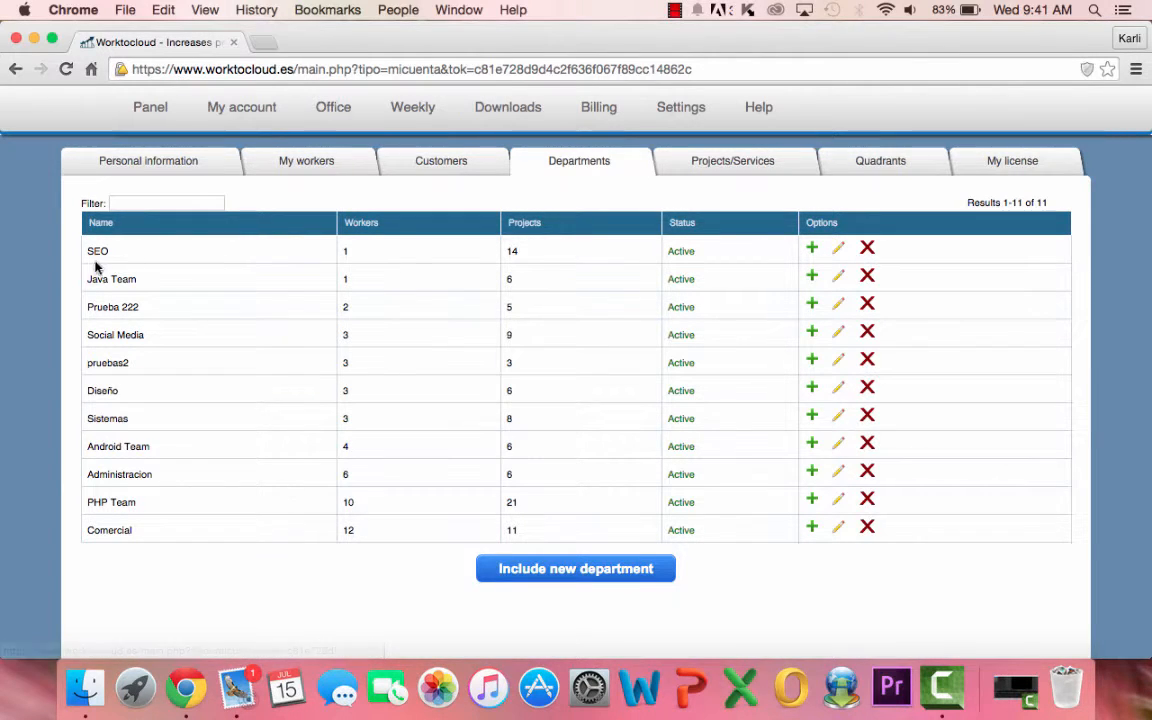
# Step: View the SEO department's description and workers, and search the employees to add by a worker's first name
pyautogui.moveTo(95, 263)
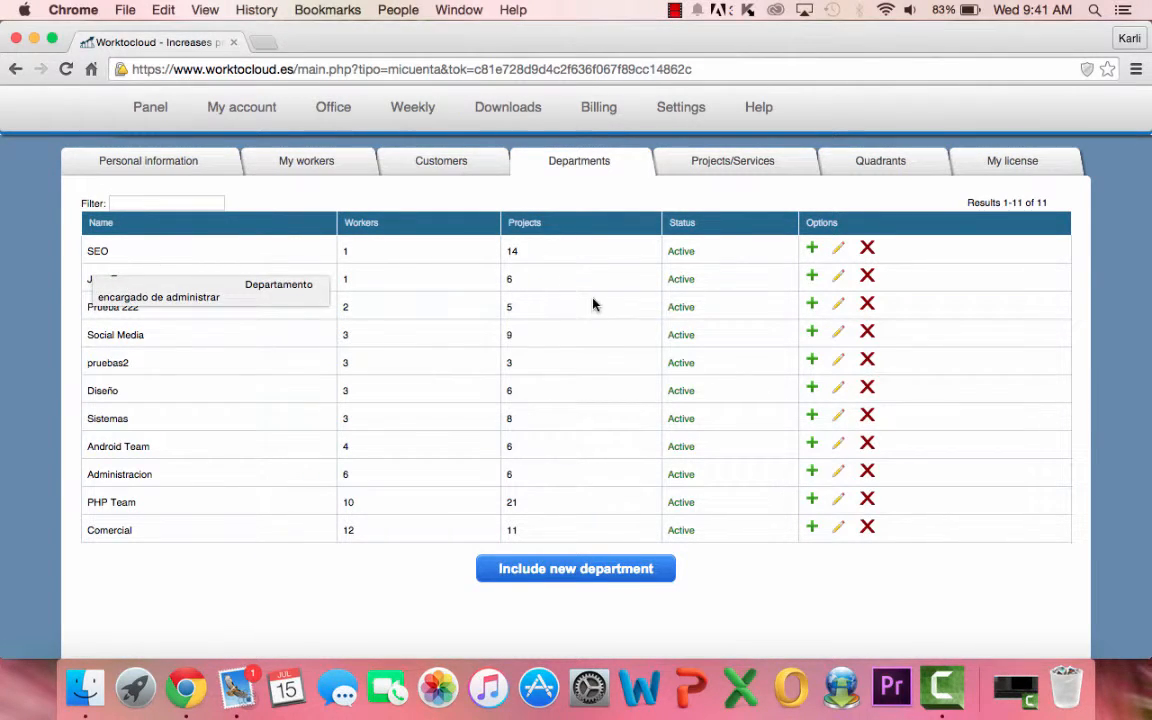
pyautogui.click(812, 248)
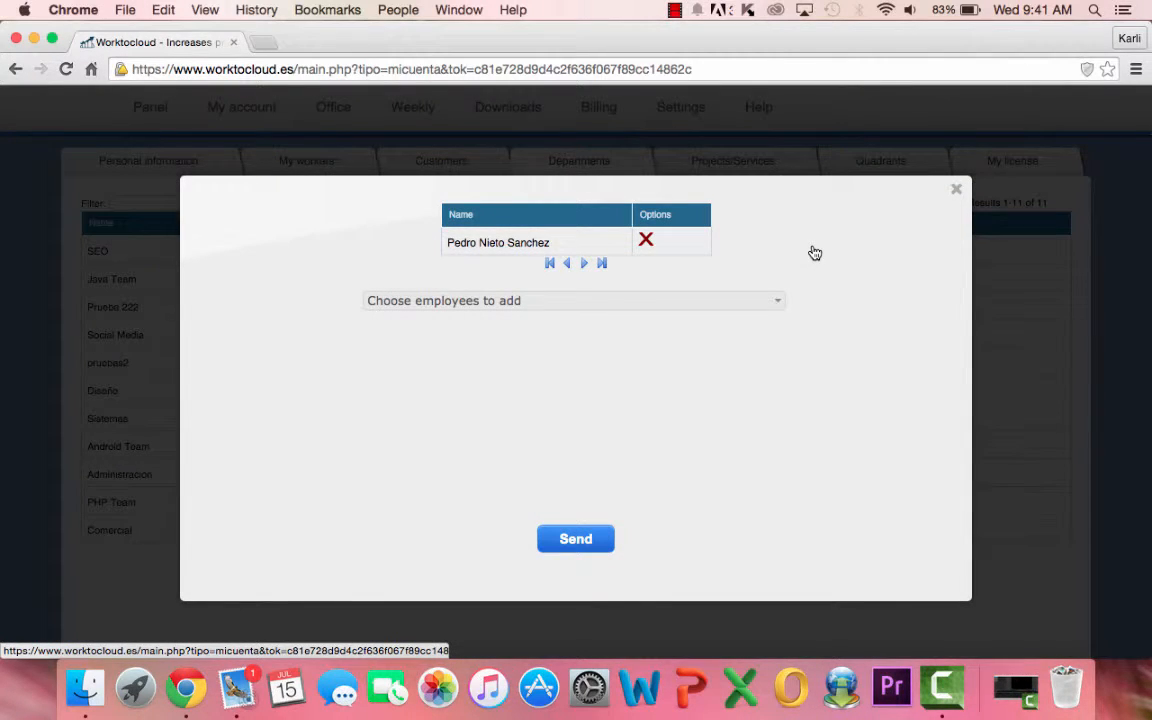
pyautogui.click(770, 302)
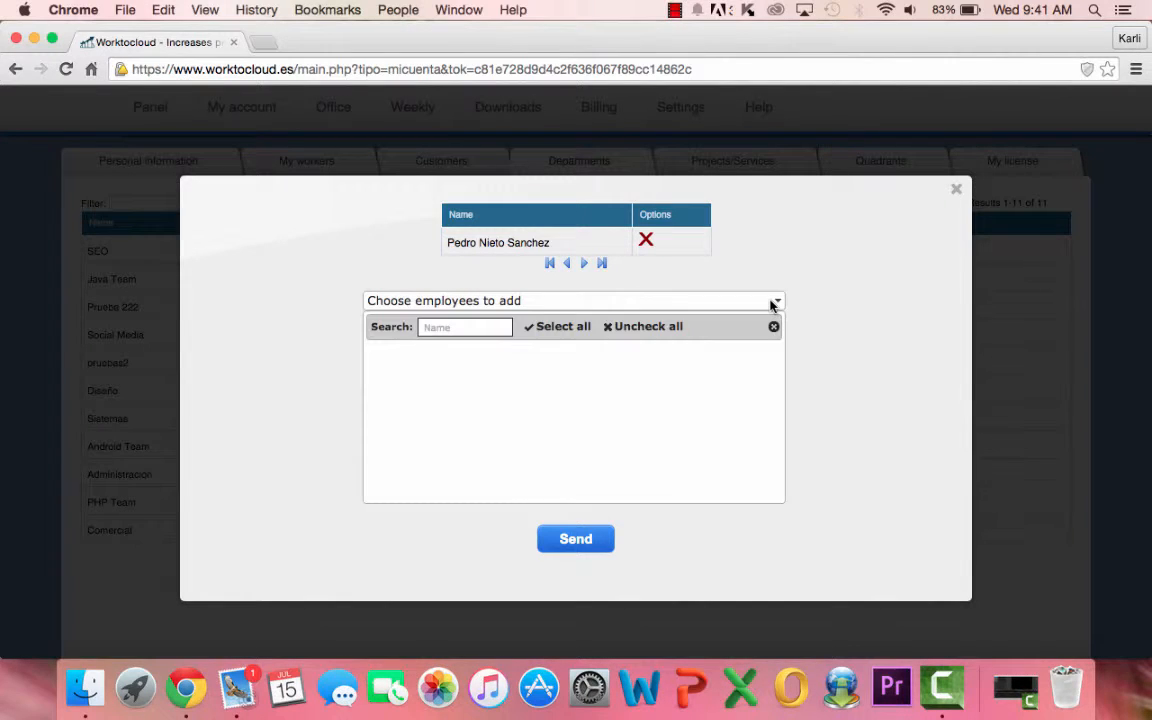
pyautogui.click(458, 328)
pyautogui.write('karli')
# Step: Clear the employee search and close the SEO department's workers form without adding anyone
pyautogui.press('BackSpace')
pyautogui.press('BackSpace')
pyautogui.press('BackSpace')
pyautogui.press('BackSpace')
pyautogui.press('BackSpace')
pyautogui.click(876, 280)
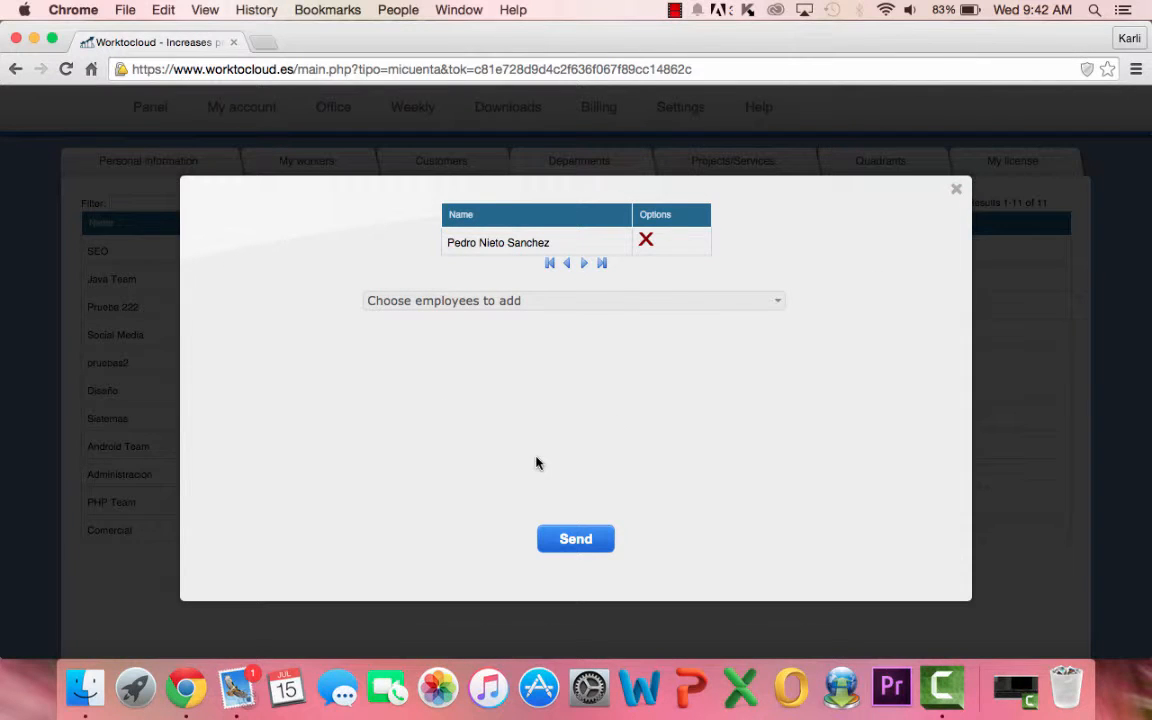
pyautogui.click(956, 189)
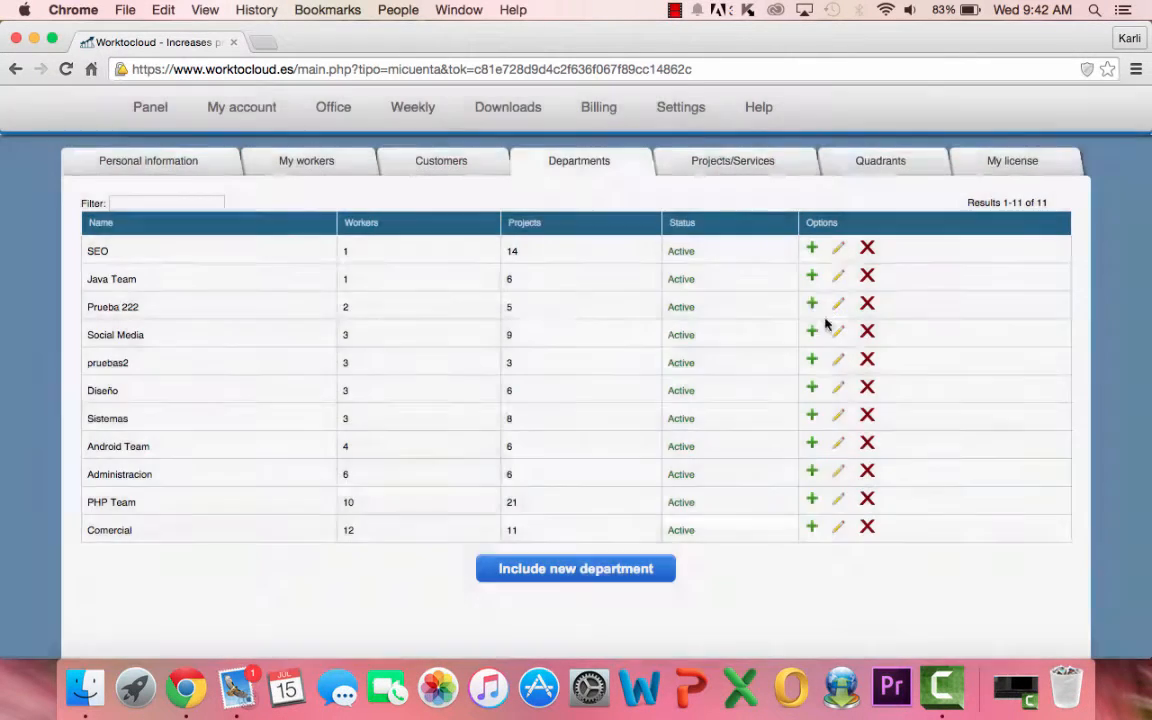
# Step: Check the workers of the Prueba 222 and pruebas2 departments, closing each form without adding employees
pyautogui.click(813, 308)
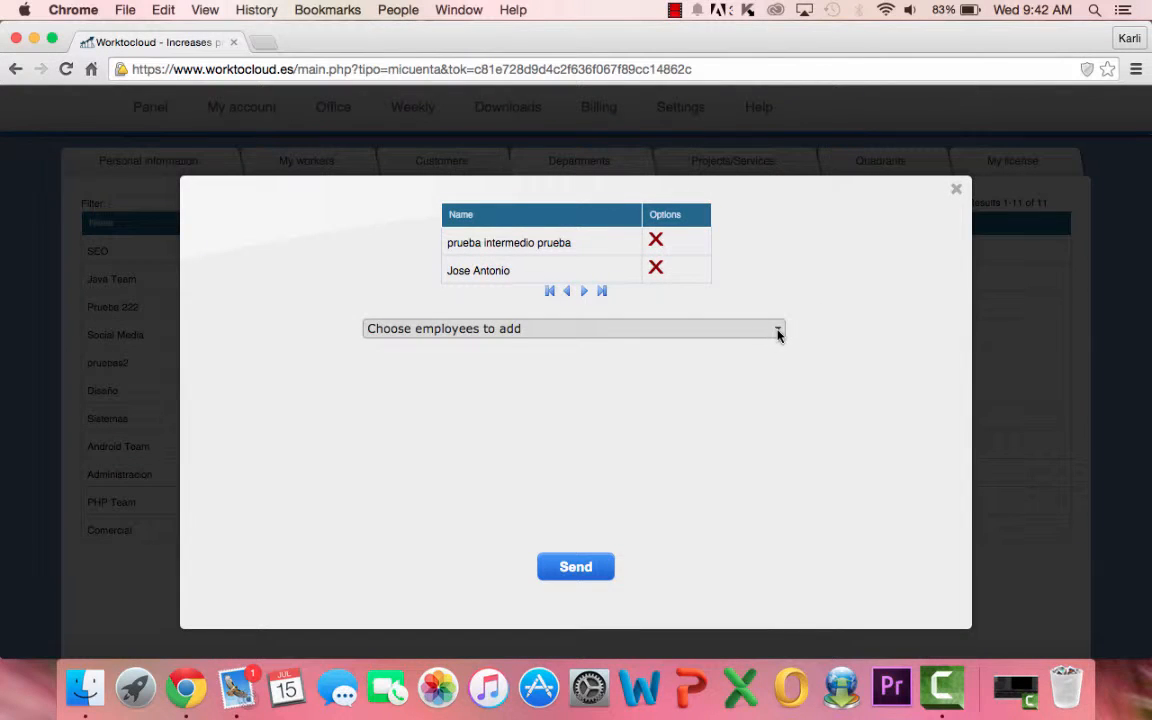
pyautogui.click(778, 333)
pyautogui.click(778, 333)
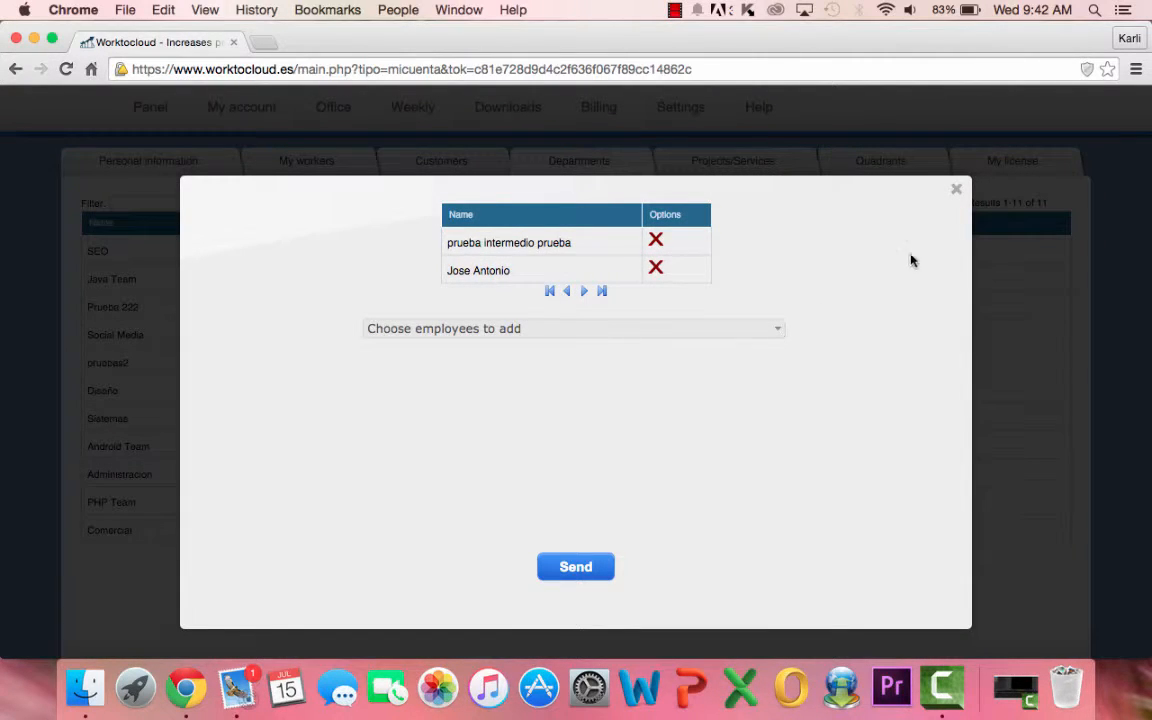
pyautogui.click(956, 189)
pyautogui.scroll(-1, 572, 423)
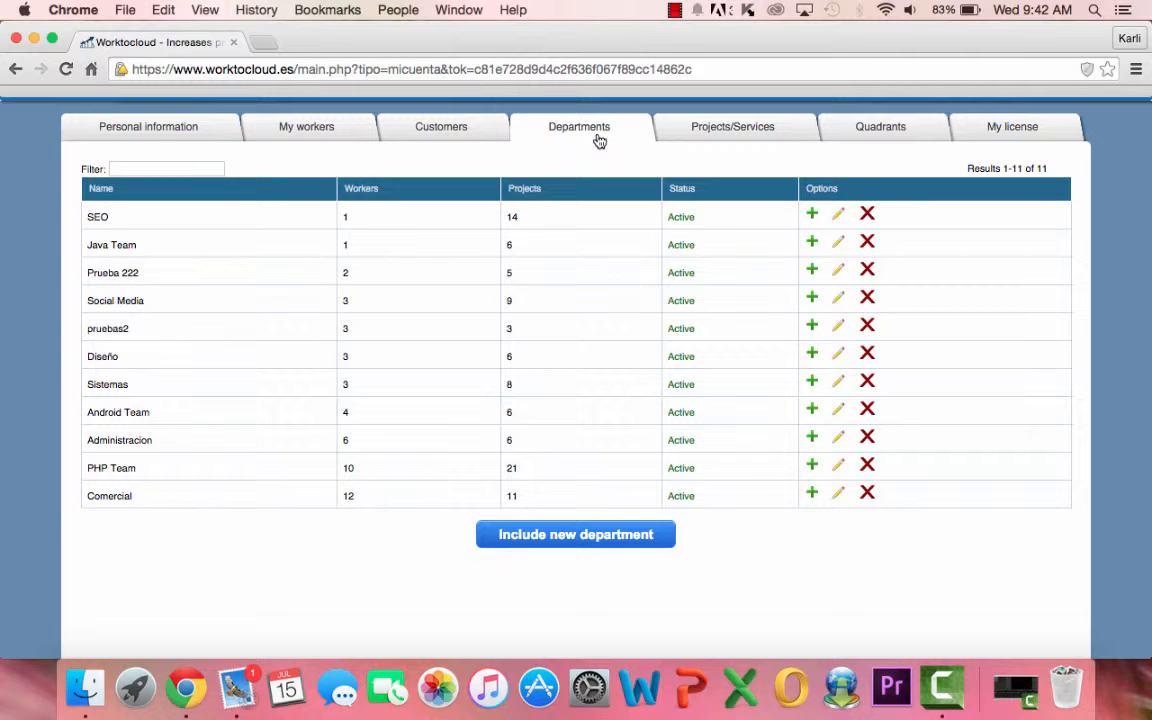
pyautogui.click(812, 327)
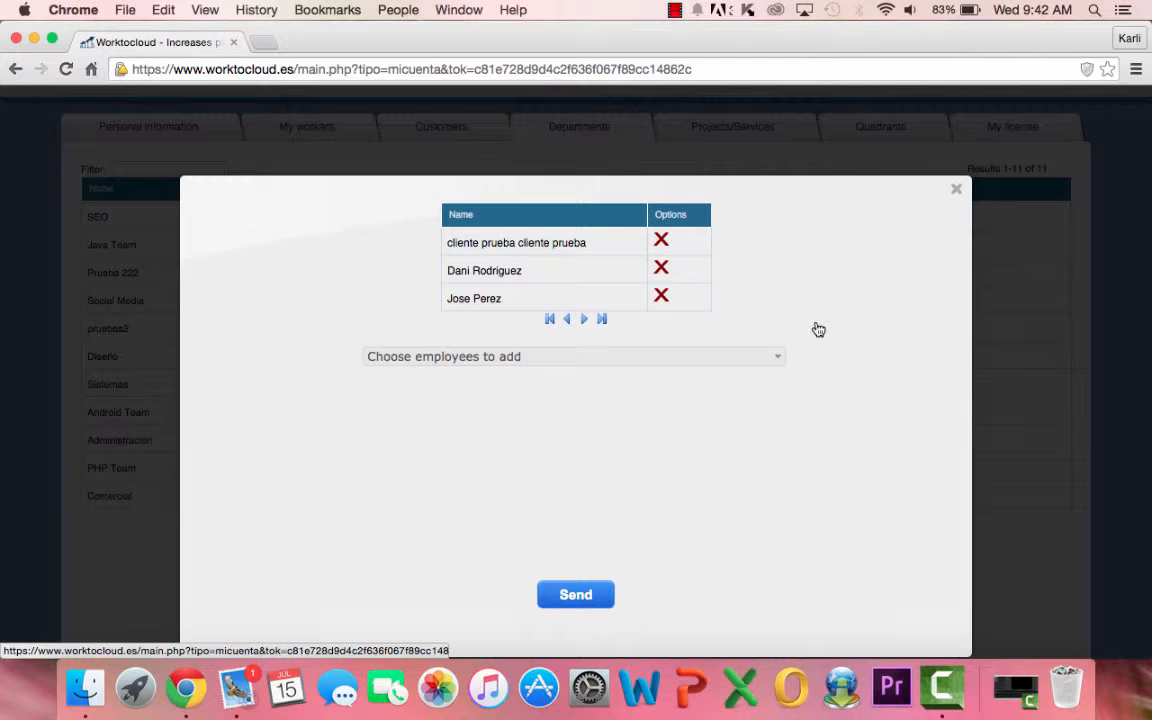
pyautogui.click(957, 191)
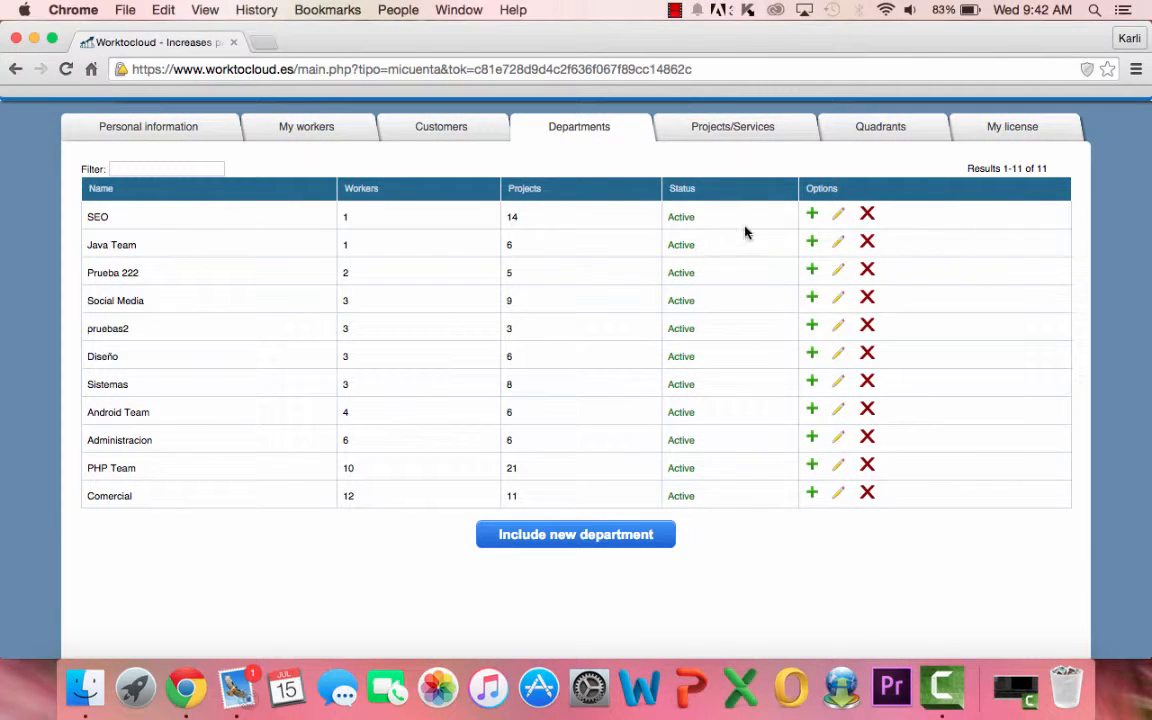
# Step: Review the SEO department's workers, open its name and description for editing, and close both forms without changes
pyautogui.click(812, 215)
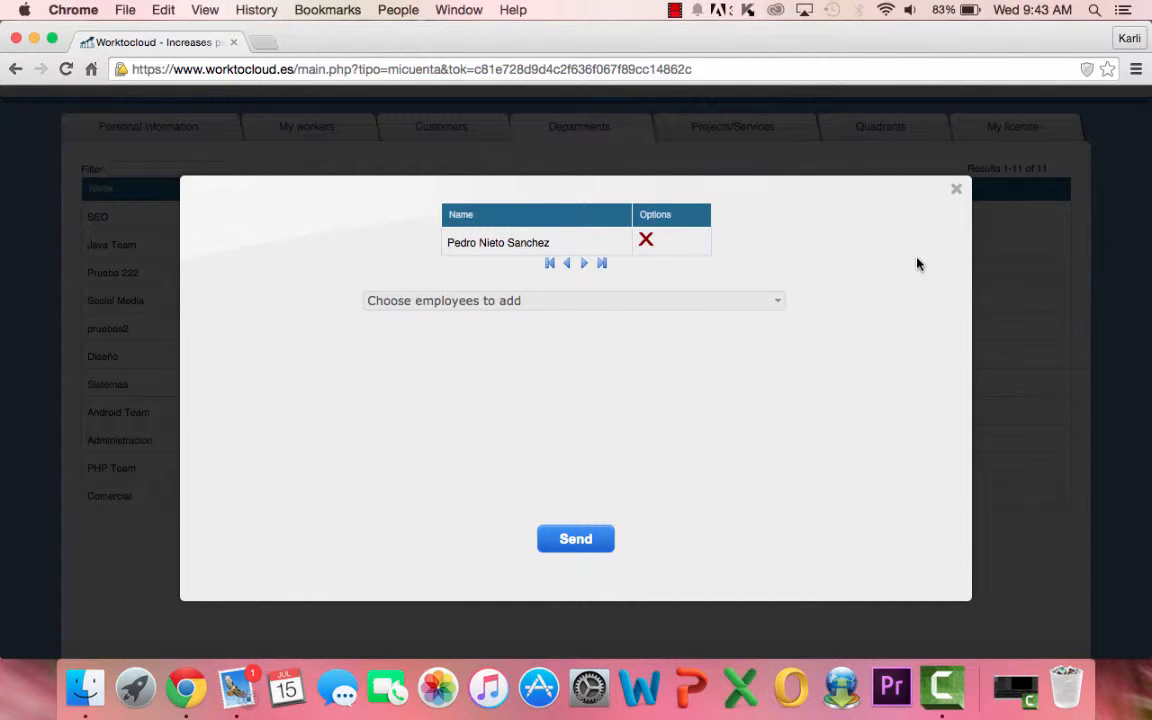
pyautogui.click(955, 193)
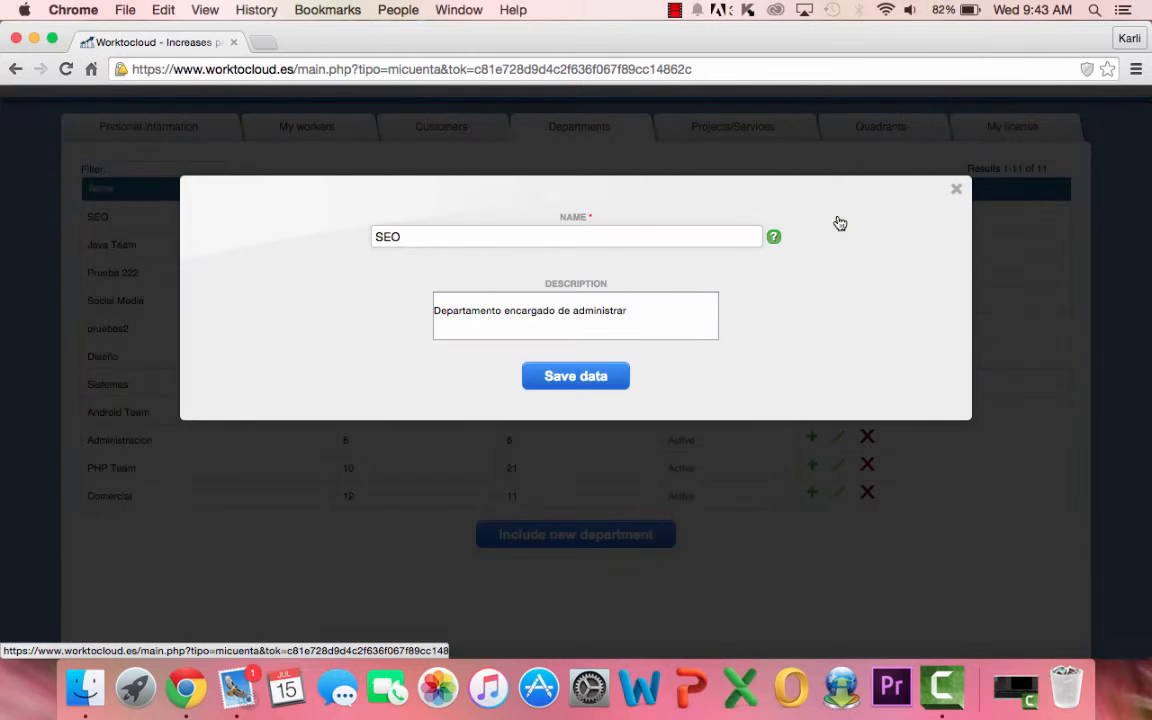
pyautogui.click(956, 193)
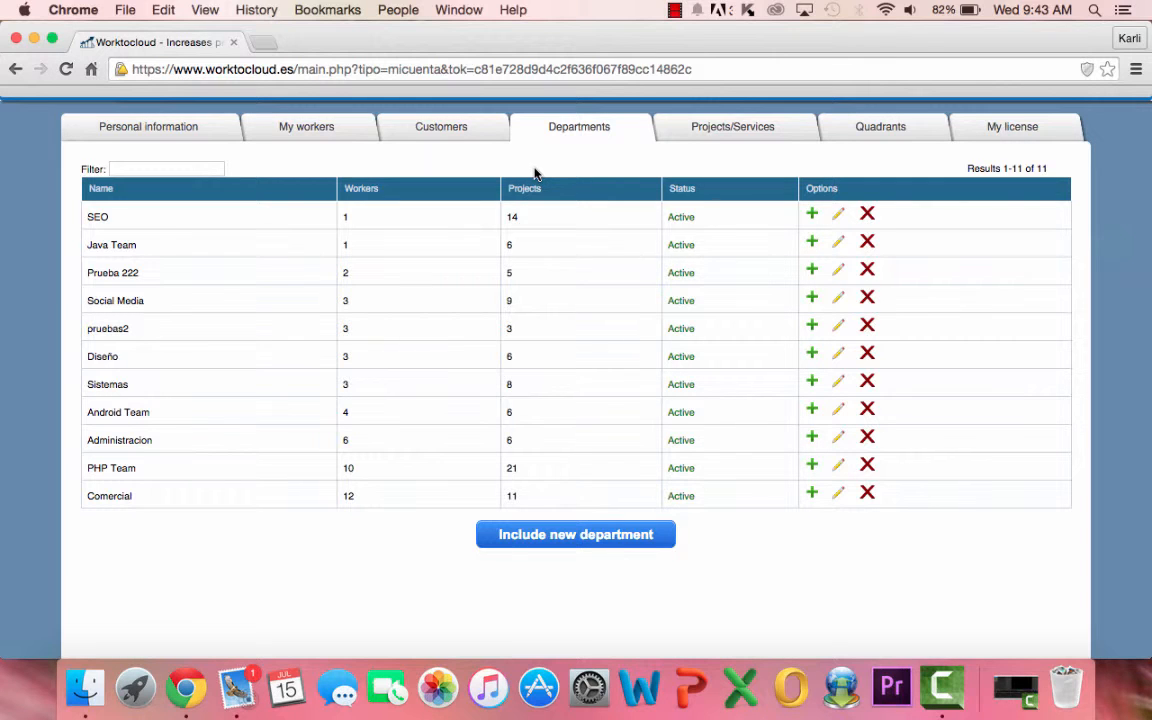
# Step: Open the projects and services list and show the employees who can be added to an active project without workers
pyautogui.click(711, 129)
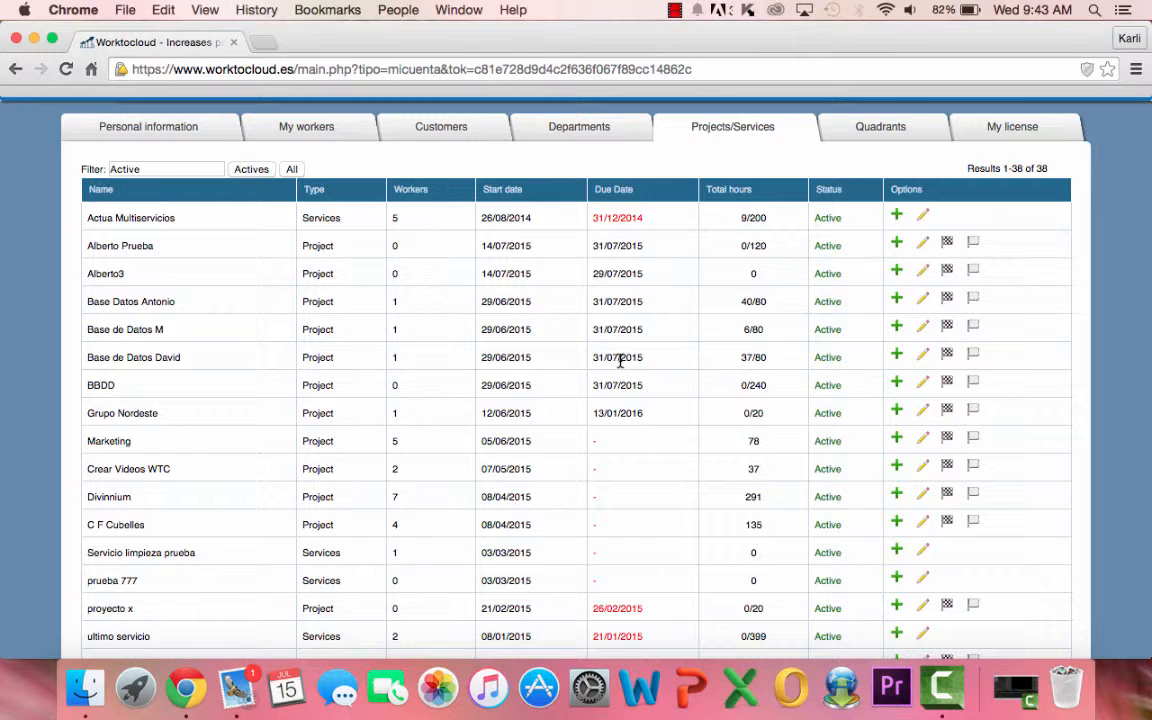
pyautogui.click(897, 243)
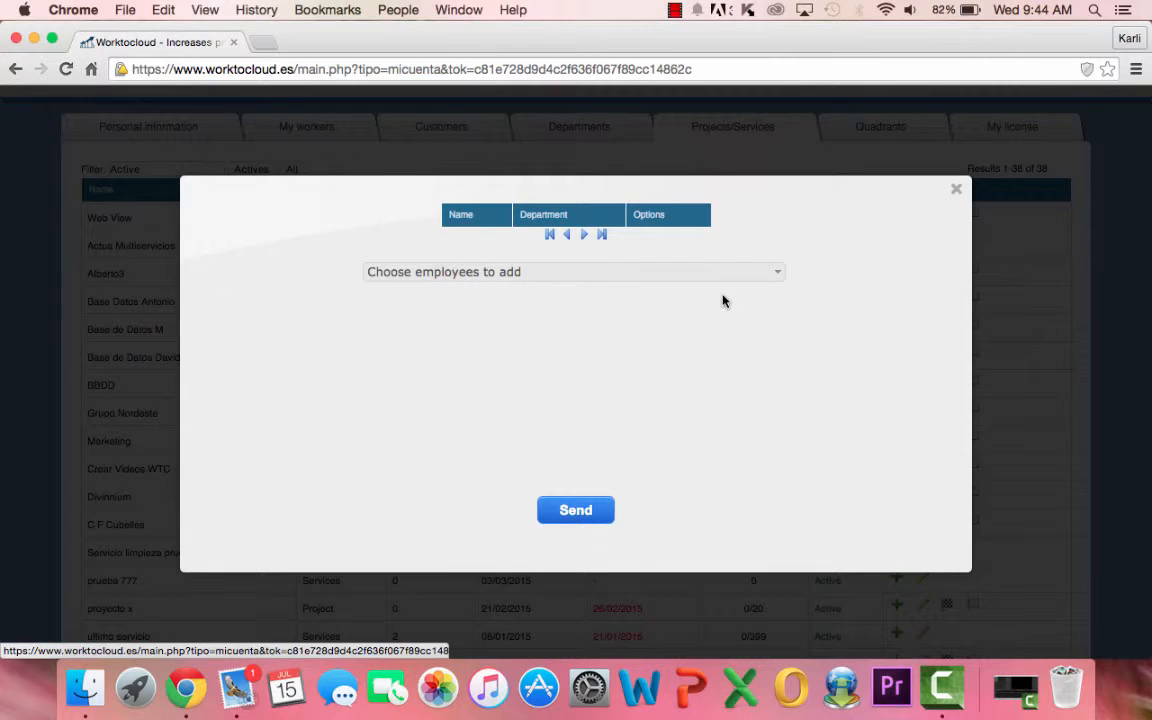
pyautogui.click(782, 282)
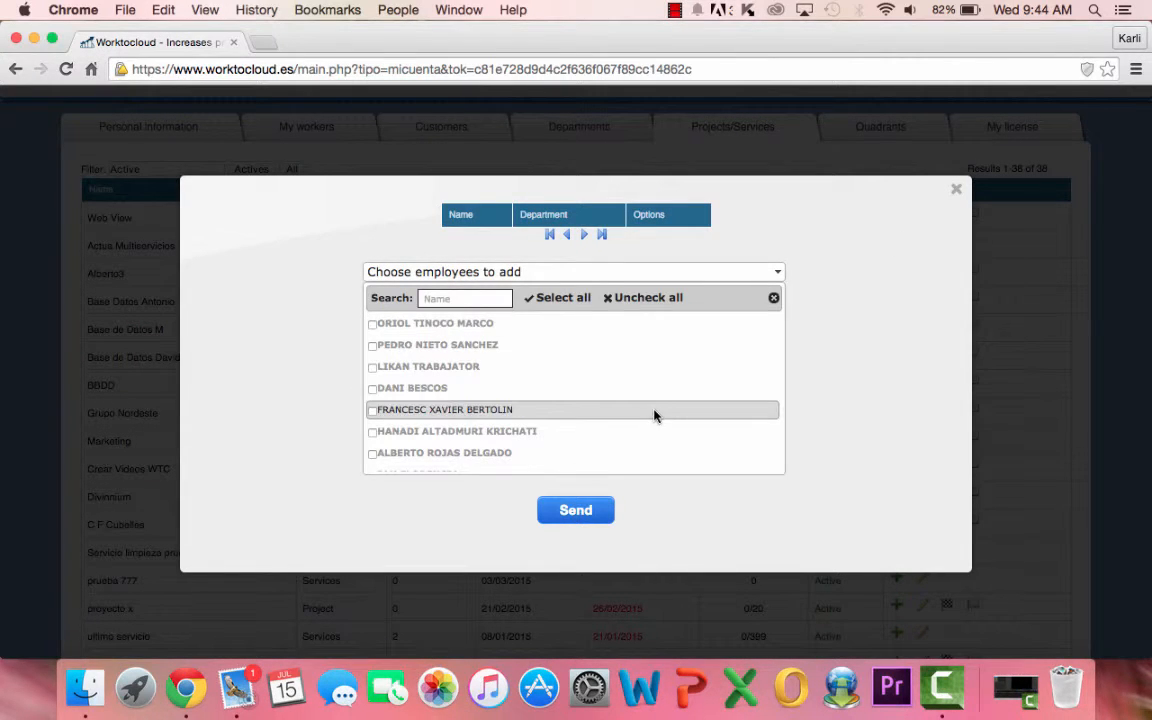
# Step: Look through the employees available for the project and close its workers form without adding anyone
pyautogui.scroll(-4, 655, 416)
pyautogui.scroll(5, 655, 416)
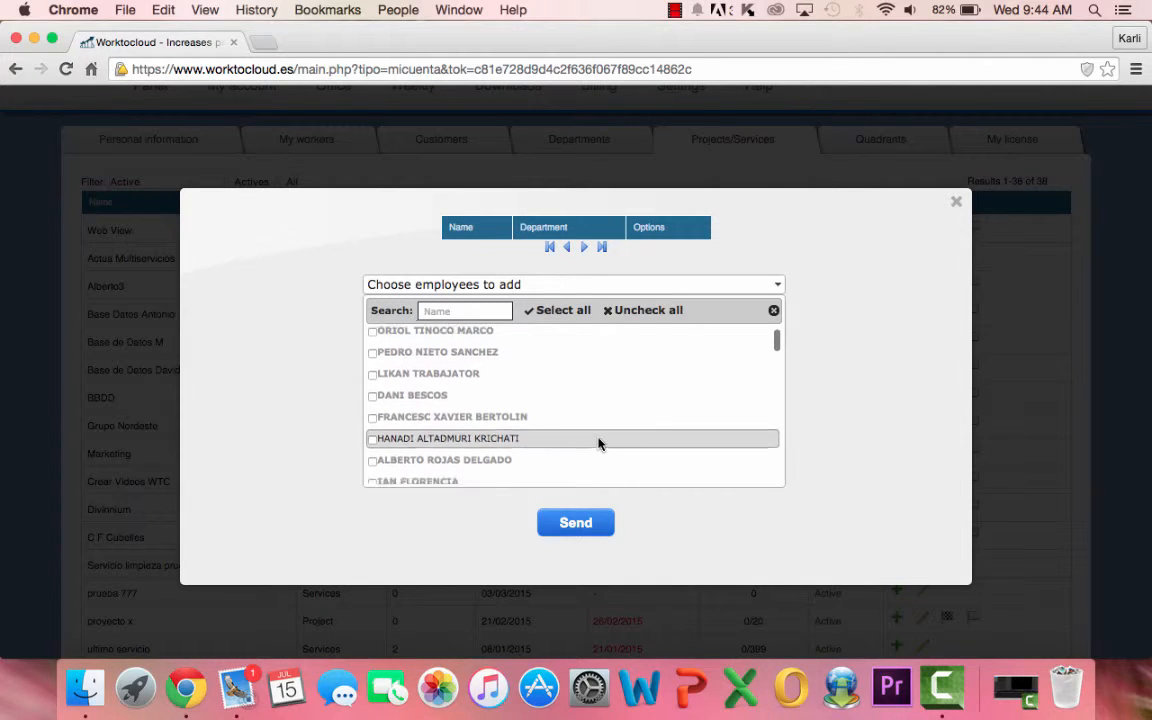
pyautogui.scroll(-2, 599, 444)
pyautogui.scroll(-5, 599, 444)
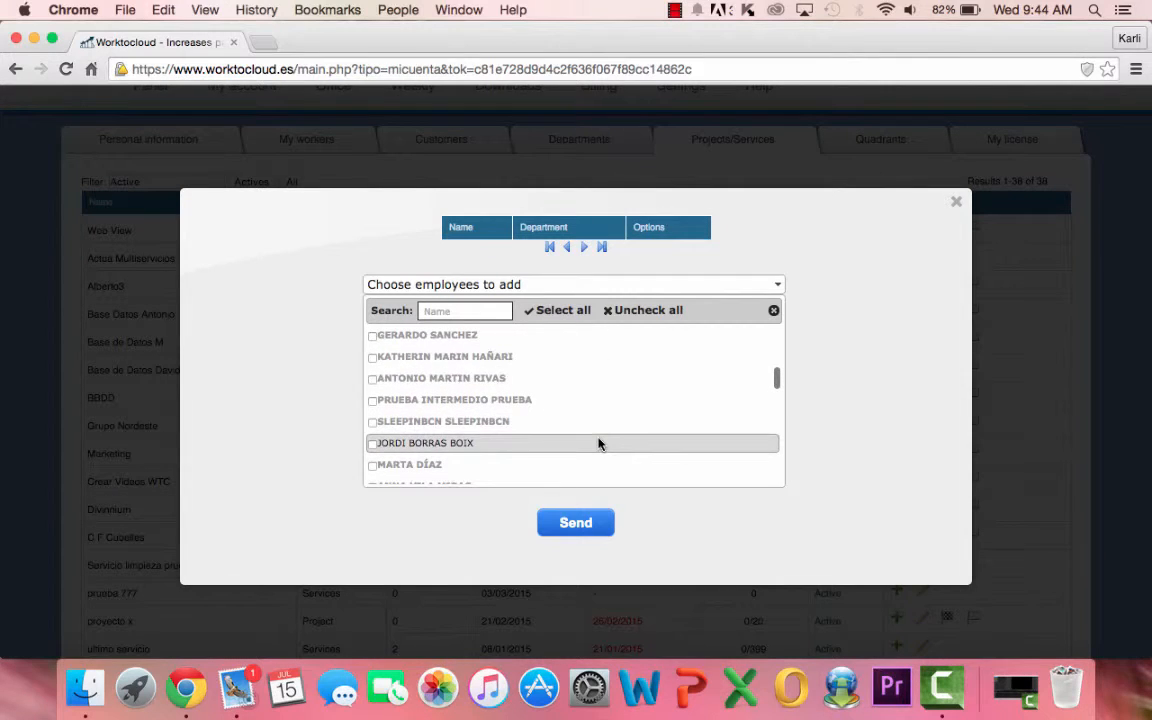
pyautogui.scroll(-7, 599, 444)
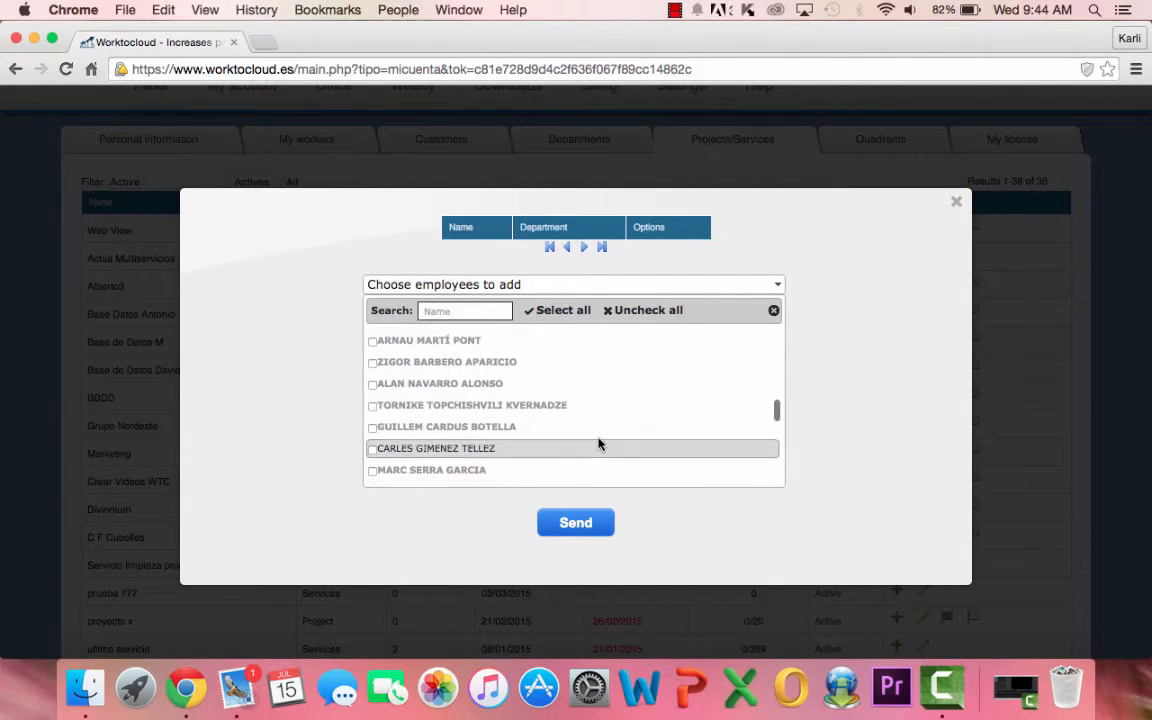
pyautogui.scroll(10, 599, 444)
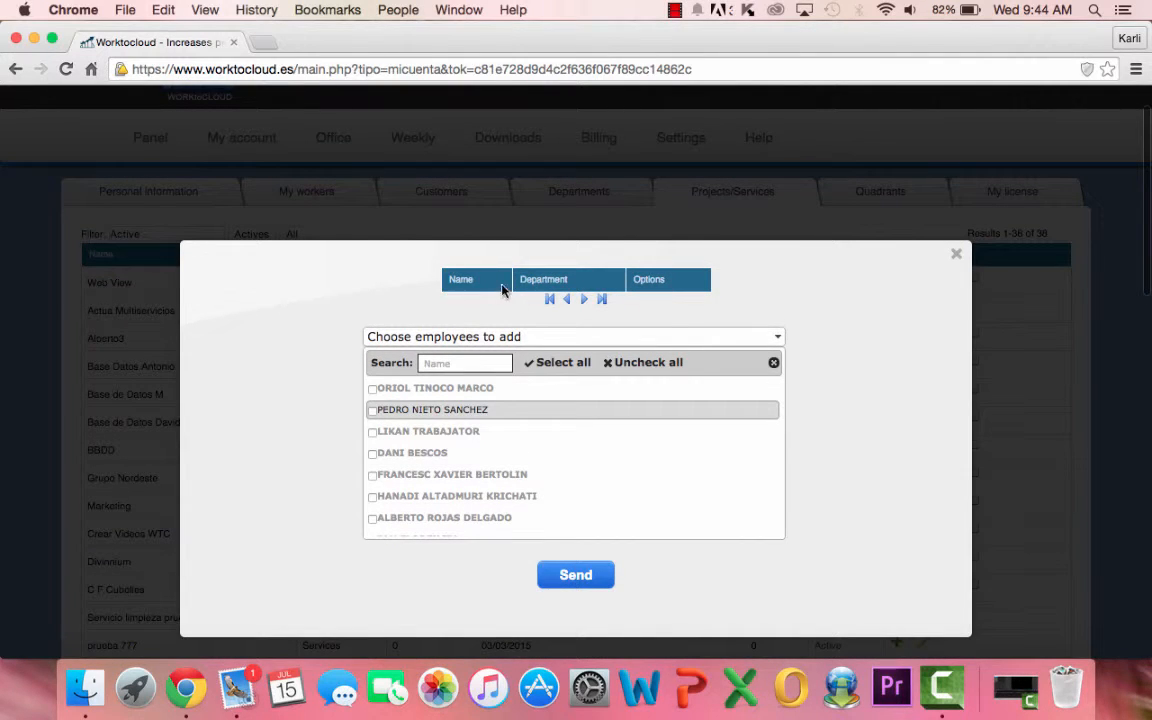
pyautogui.click(548, 279)
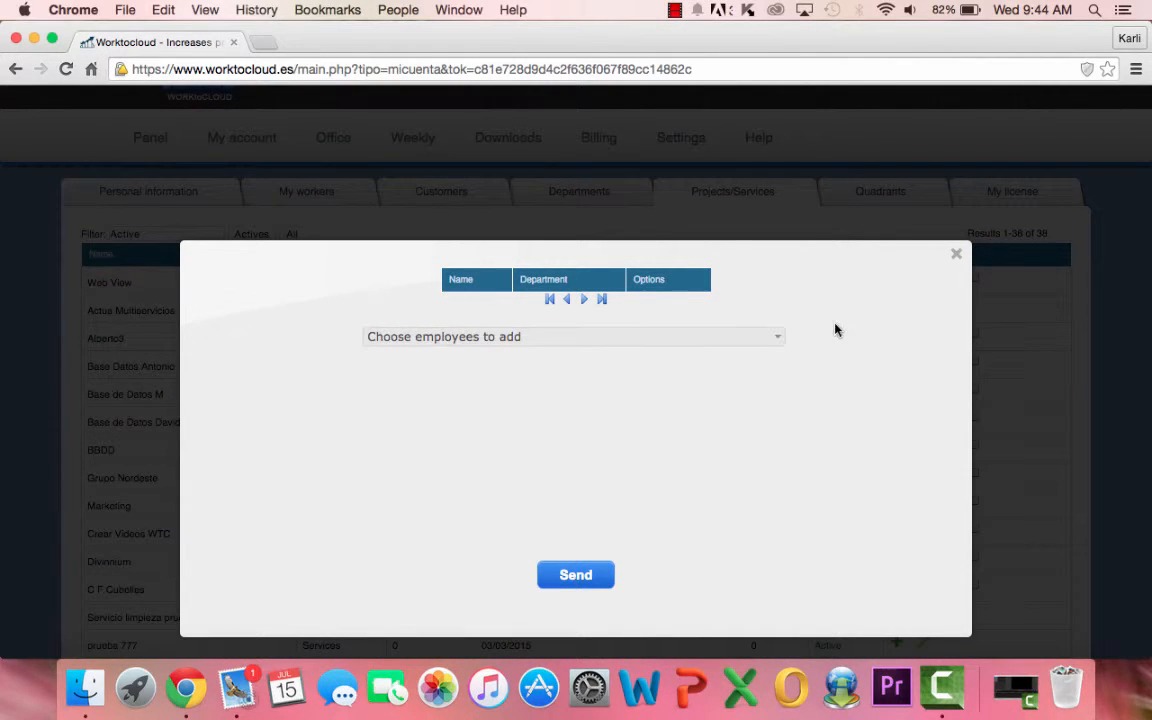
pyautogui.click(961, 255)
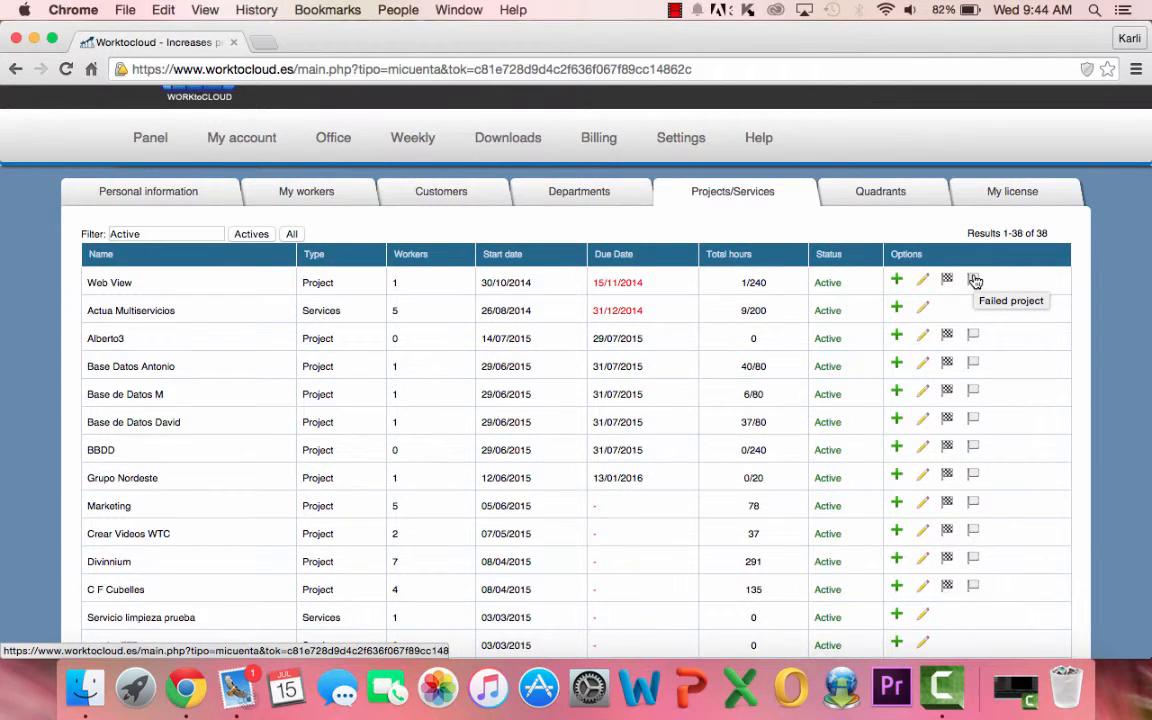
# Step: Return to the account's personal information and review the company representative and billing details
pyautogui.scroll(-1, 975, 281)
pyautogui.scroll(3, 975, 281)
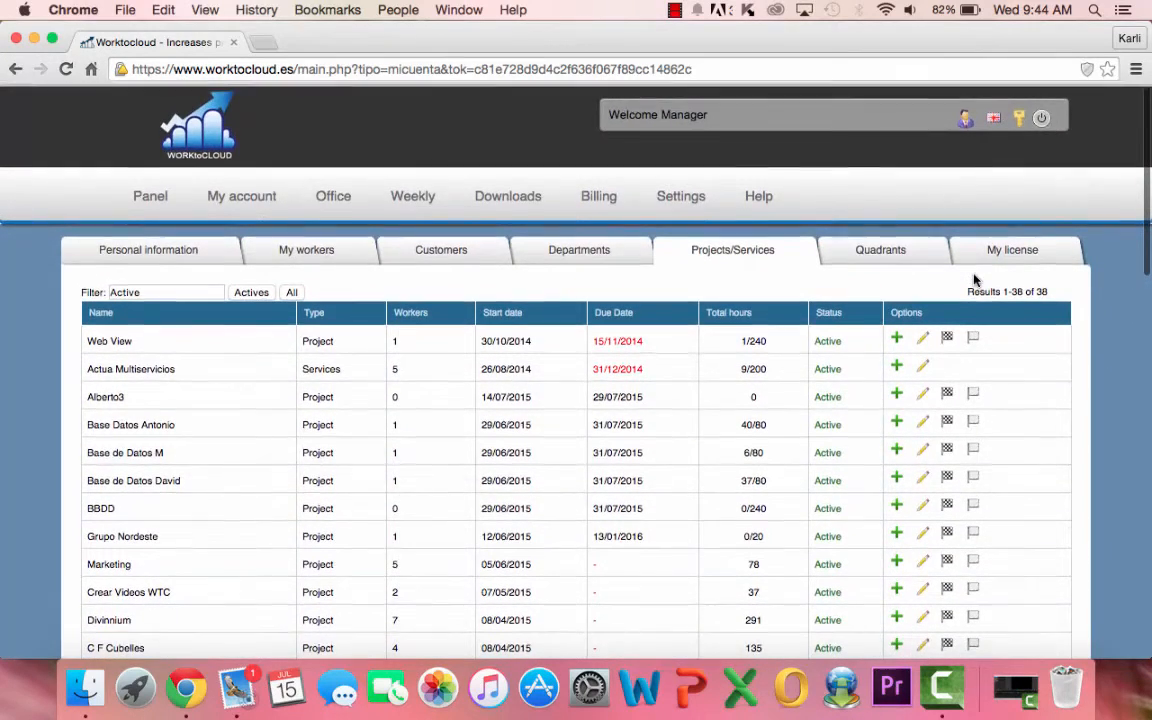
pyautogui.click(135, 244)
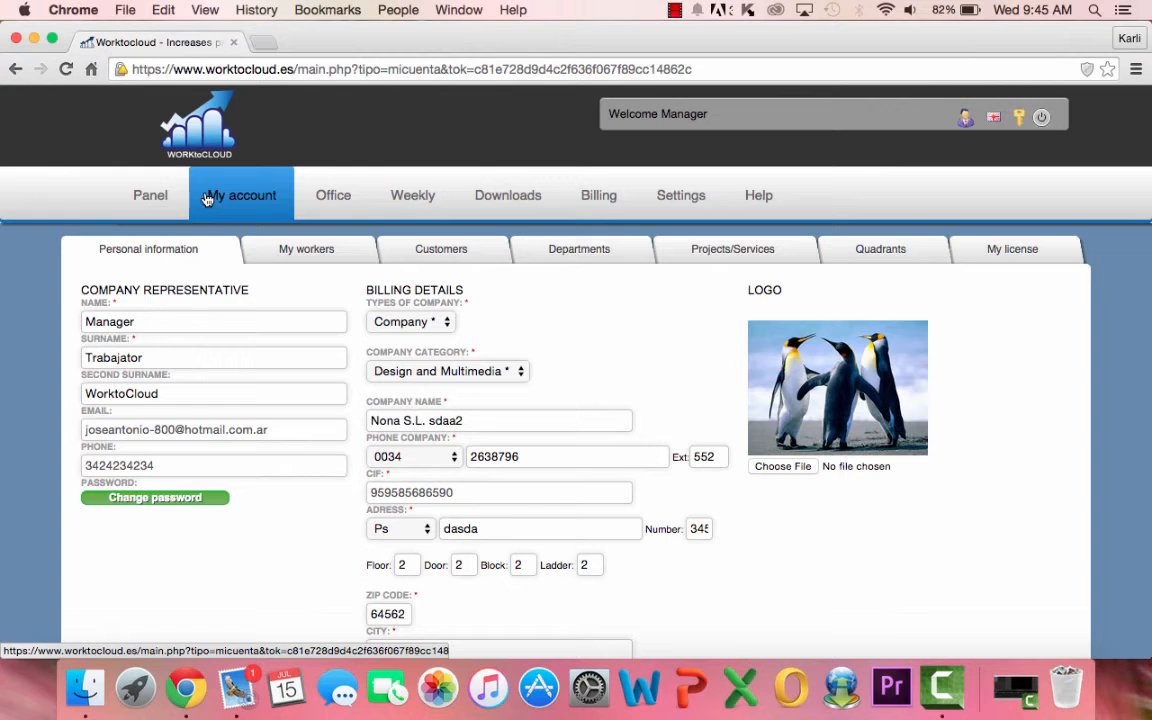
pyautogui.scroll(-1, 208, 240)
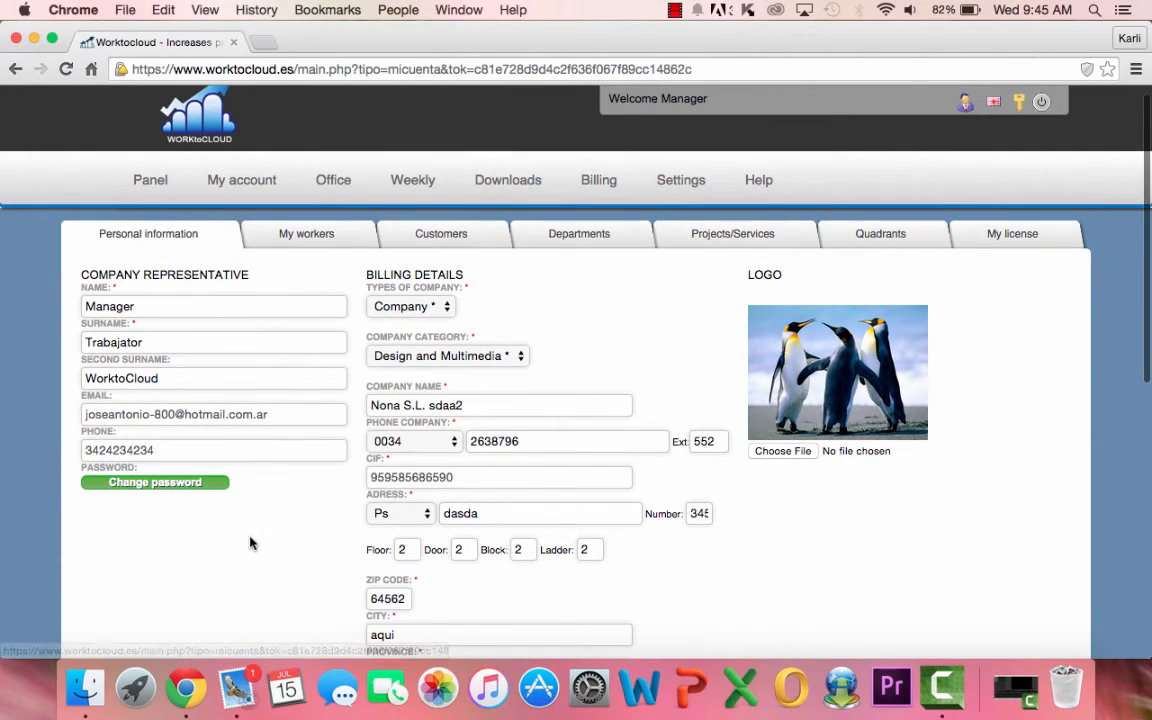
pyautogui.scroll(-1, 249, 542)
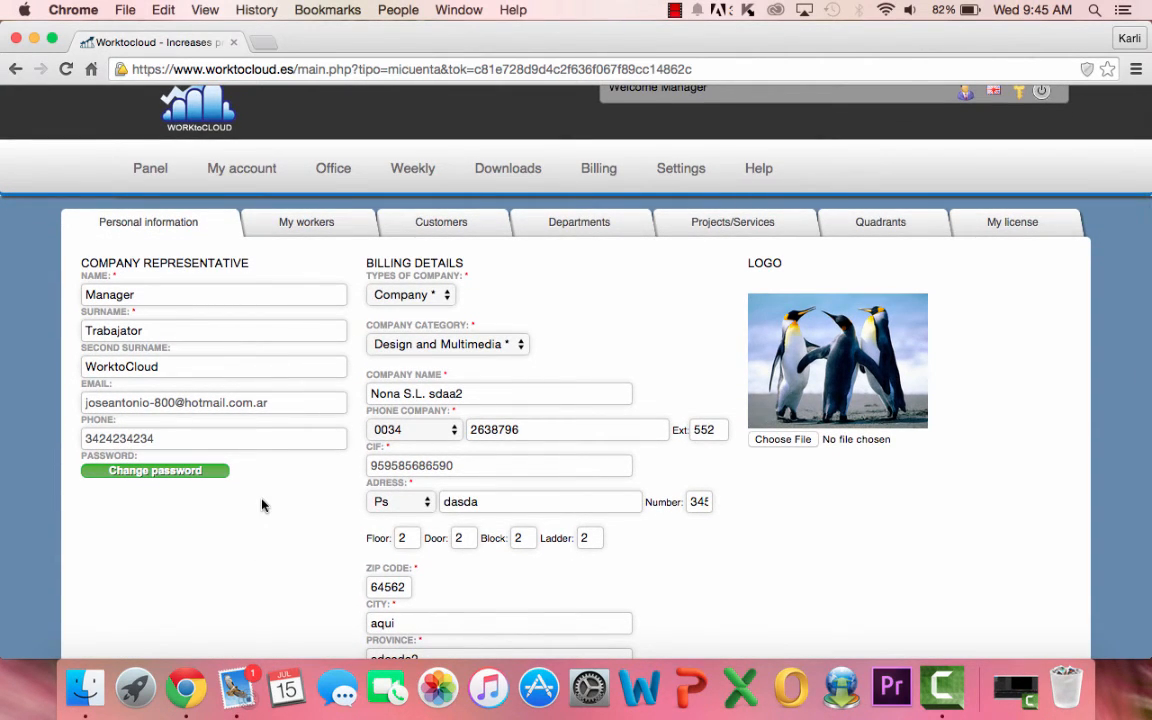